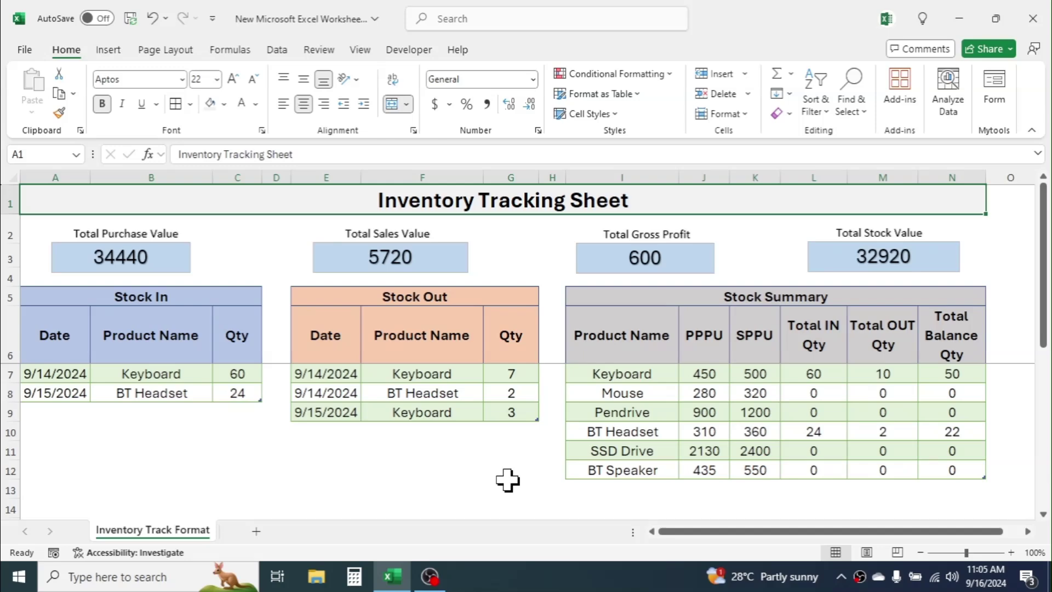
Add a Stock In entry dated 9/16/2024 for BT Speaker with a quantity of 30
{"action": "left_click_drag", "start_coordinate": [150, 298], "coordinate": [163, 395]}
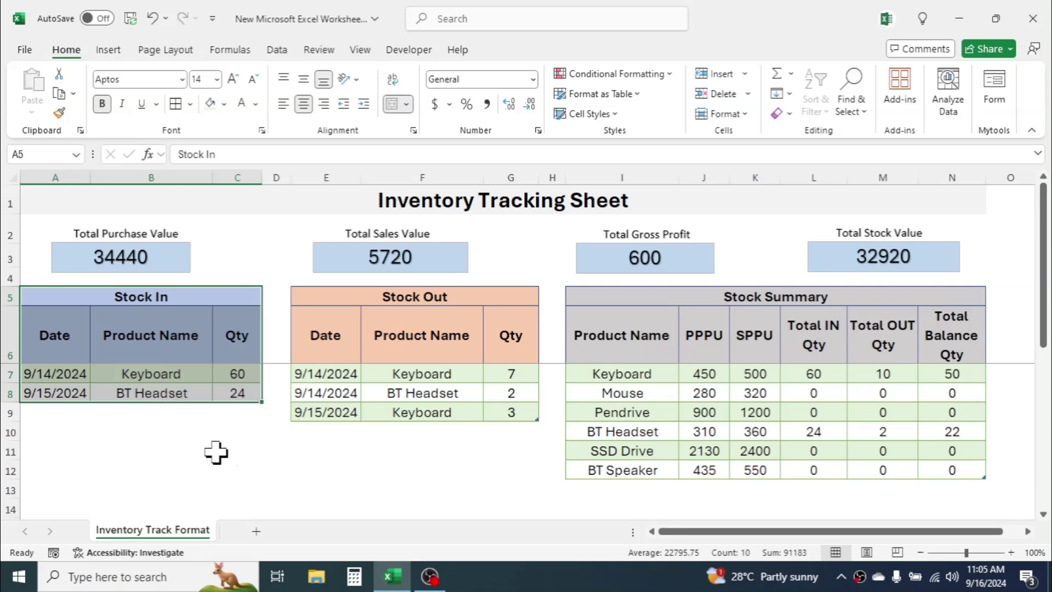
{"action": "left_click", "coordinate": [34, 412]}
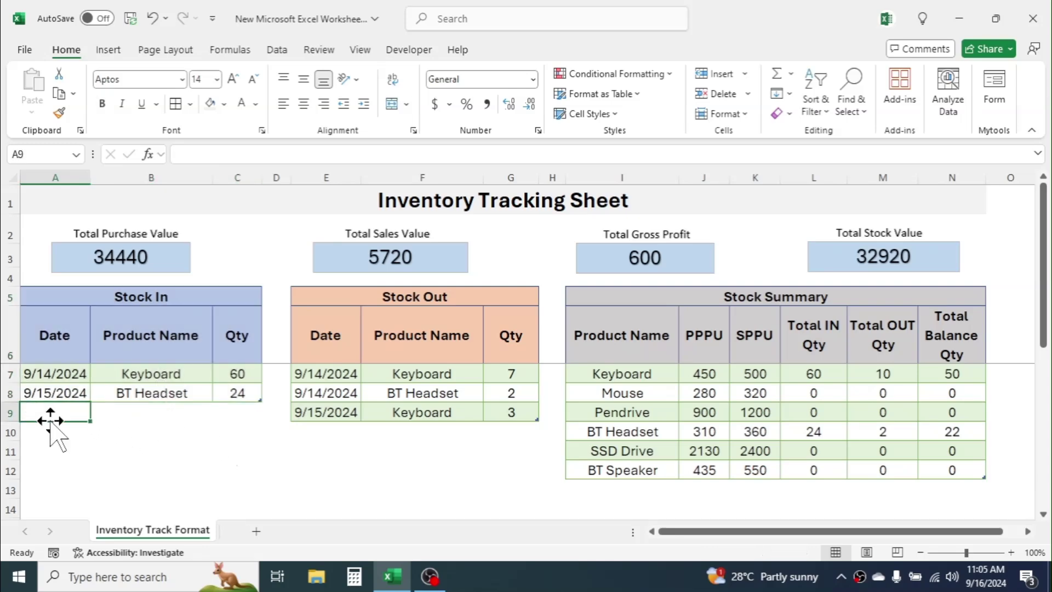
{"action": "type", "text": "9/16/2024"}
{"action": "key", "text": "Return"}
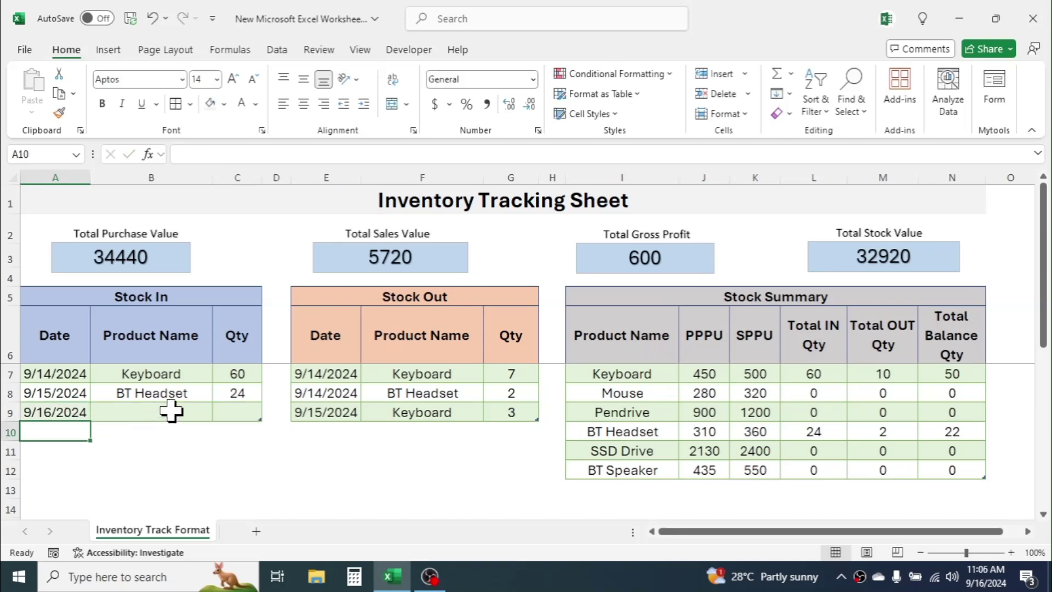
{"action": "left_click", "coordinate": [159, 415]}
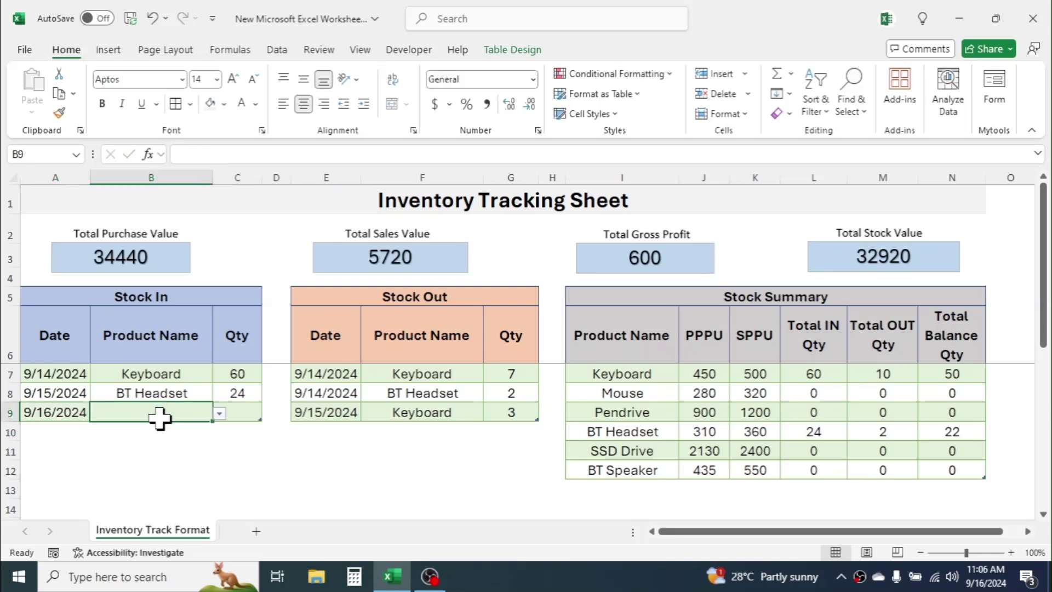
{"action": "left_click", "coordinate": [219, 414]}
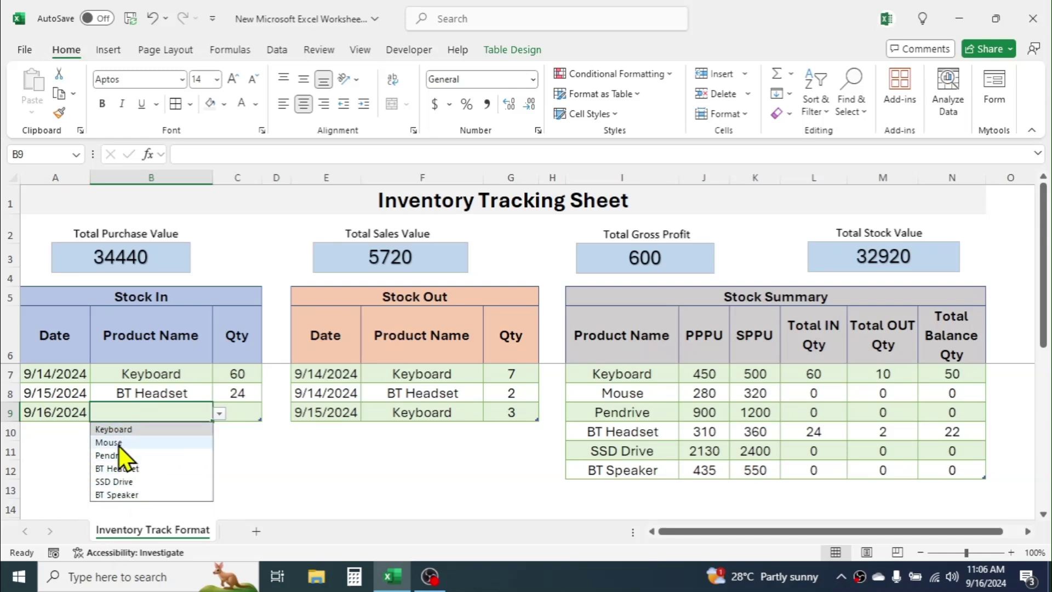
{"action": "left_click", "coordinate": [133, 415]}
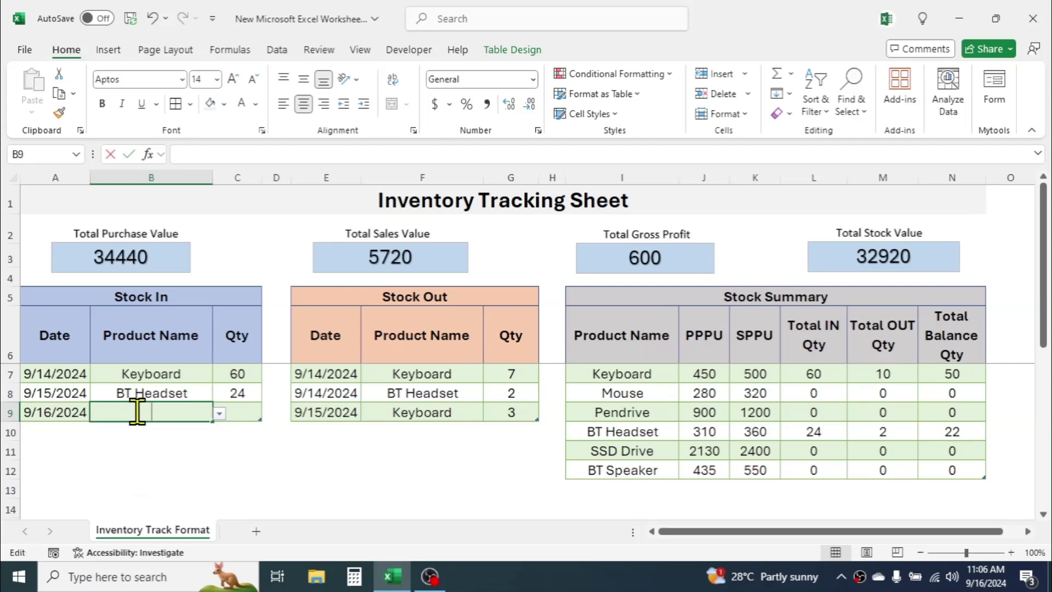
{"action": "type", "text": "spe"}
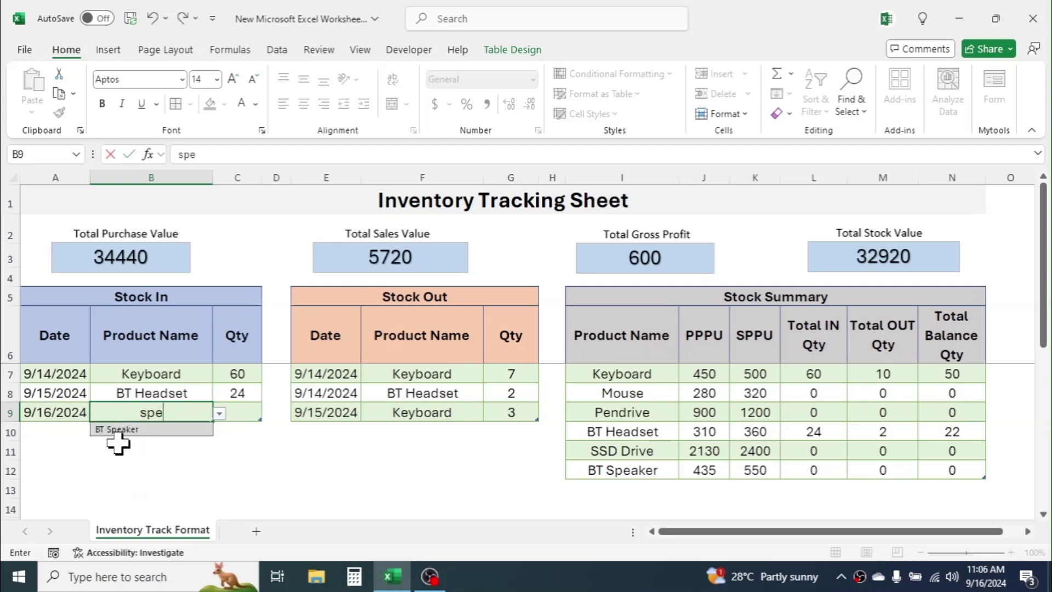
{"action": "left_click", "coordinate": [119, 431]}
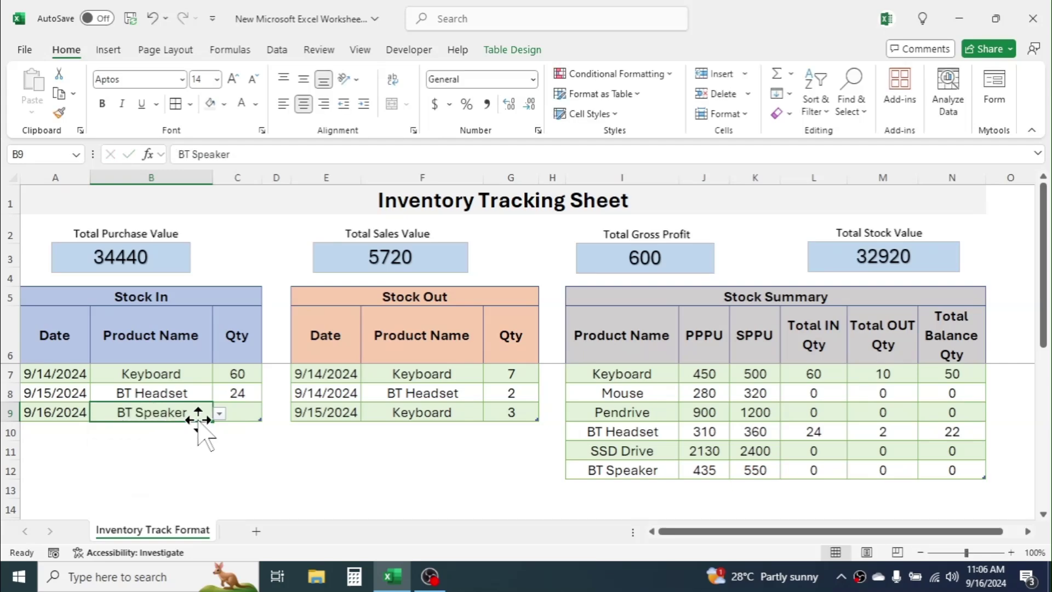
{"action": "left_click", "coordinate": [236, 412]}
{"action": "type", "text": "30"}
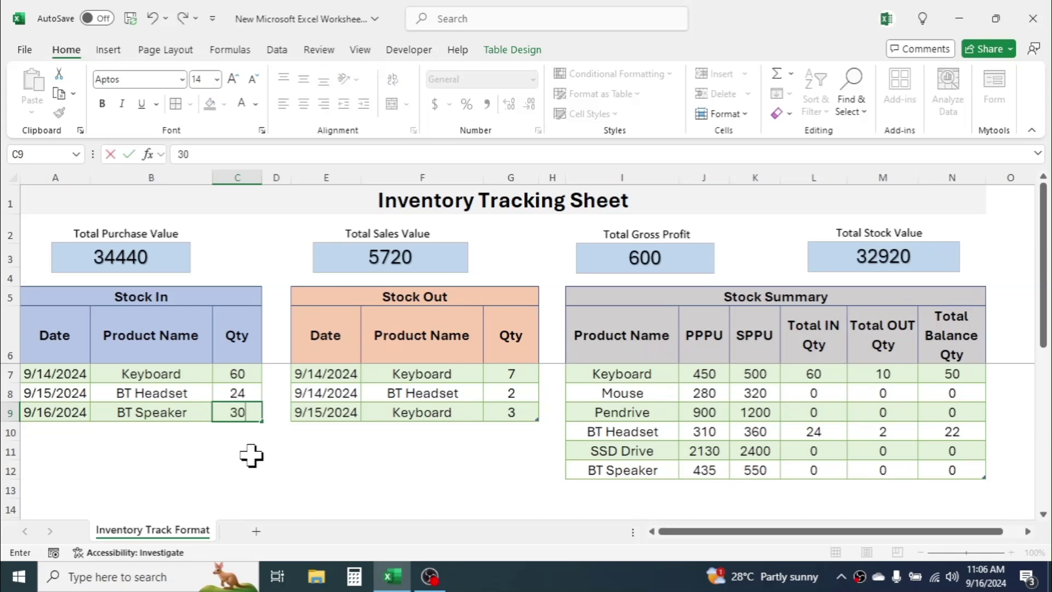
{"action": "key", "text": "Return"}
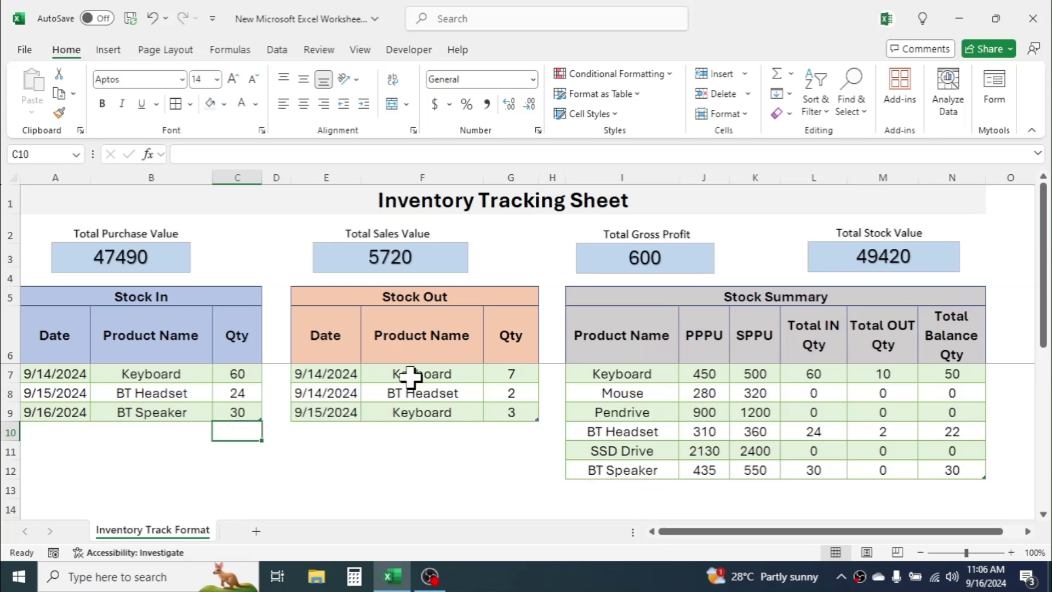
Record a Stock Out entry in the first empty row, dated 9/16/2024, for BT Speaker with a quantity of 4
{"action": "left_click_drag", "start_coordinate": [455, 294], "coordinate": [451, 406]}
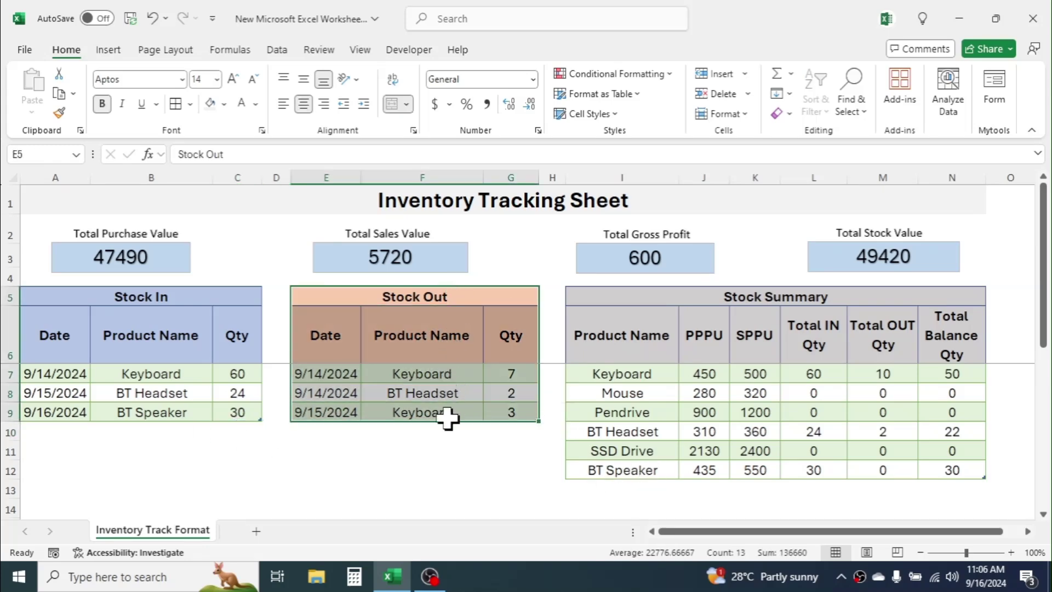
{"action": "left_click", "coordinate": [326, 430]}
{"action": "type", "text": "9/16/2024"}
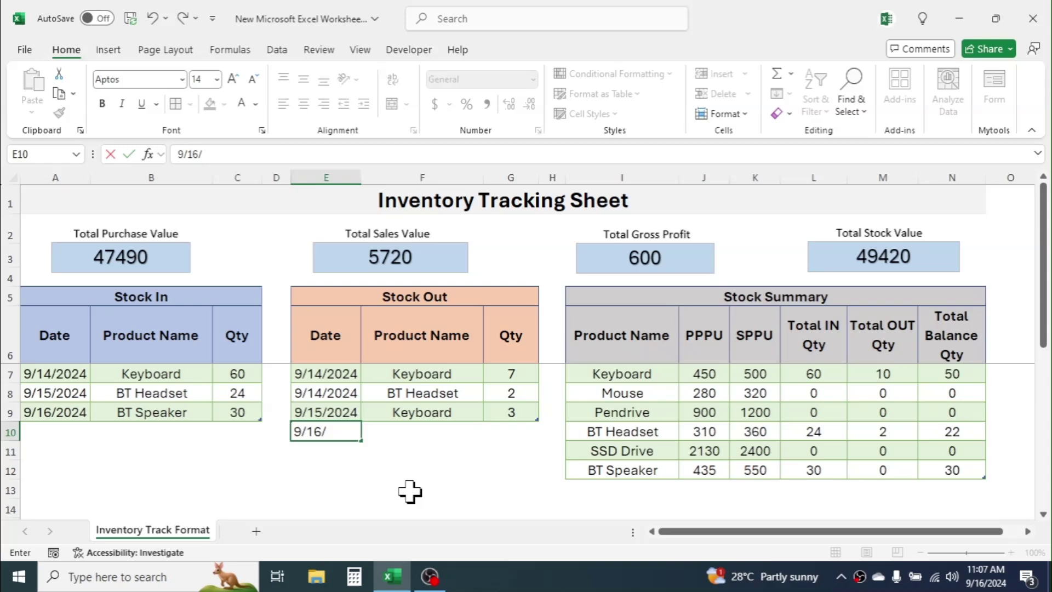
{"action": "left_click", "coordinate": [437, 432]}
{"action": "left_click", "coordinate": [495, 434]}
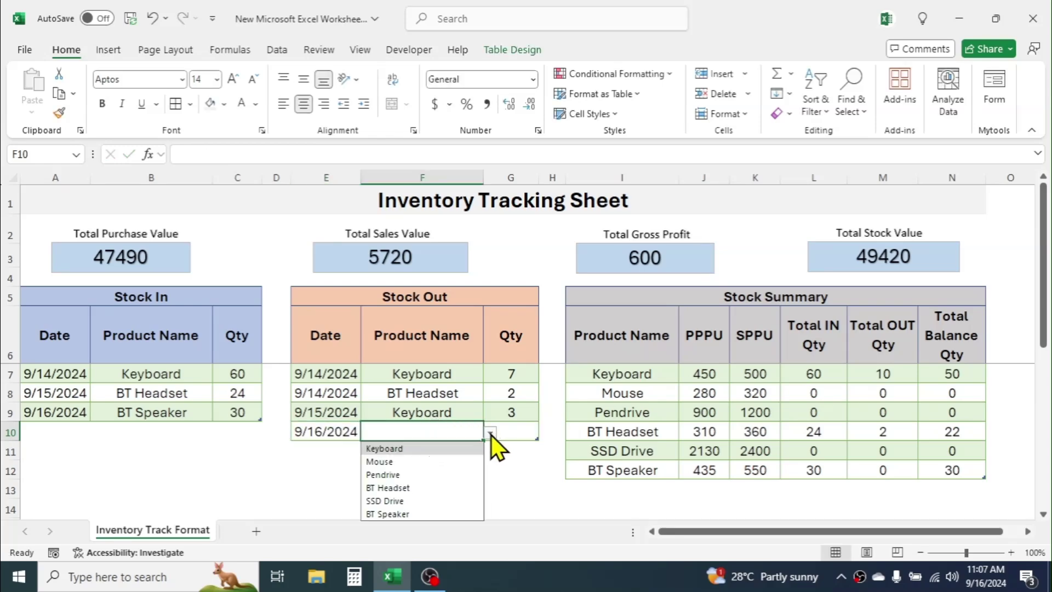
{"action": "left_click", "coordinate": [390, 514]}
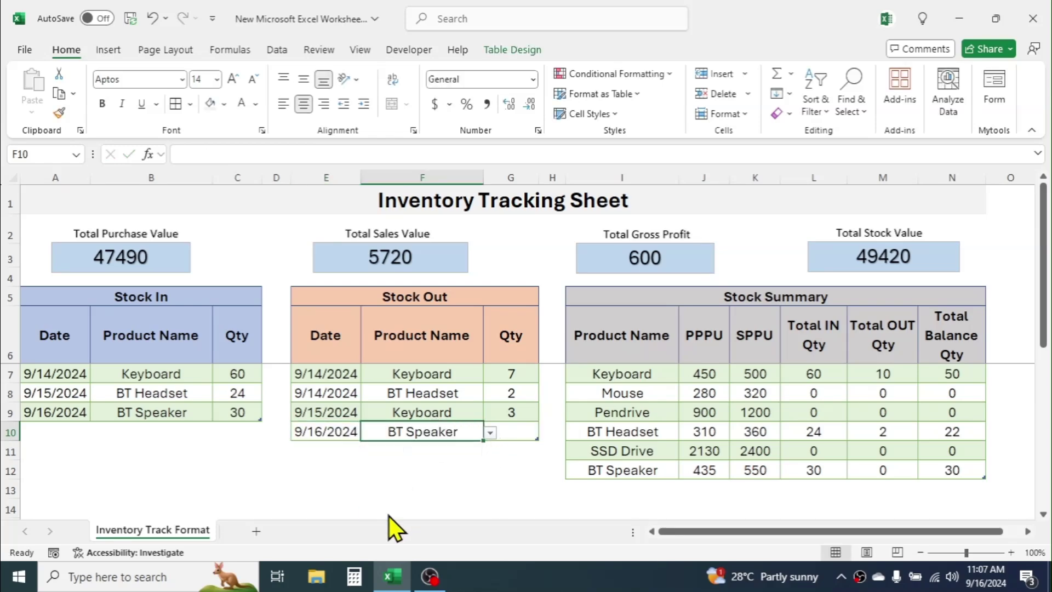
{"action": "left_click", "coordinate": [513, 434]}
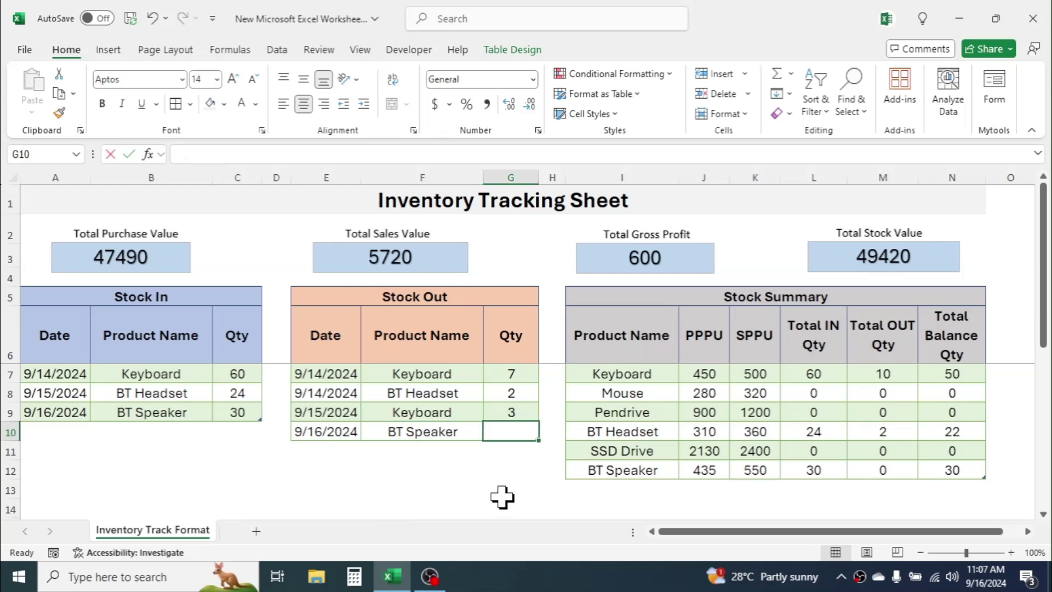
{"action": "type", "text": "4"}
{"action": "key", "text": "Return"}
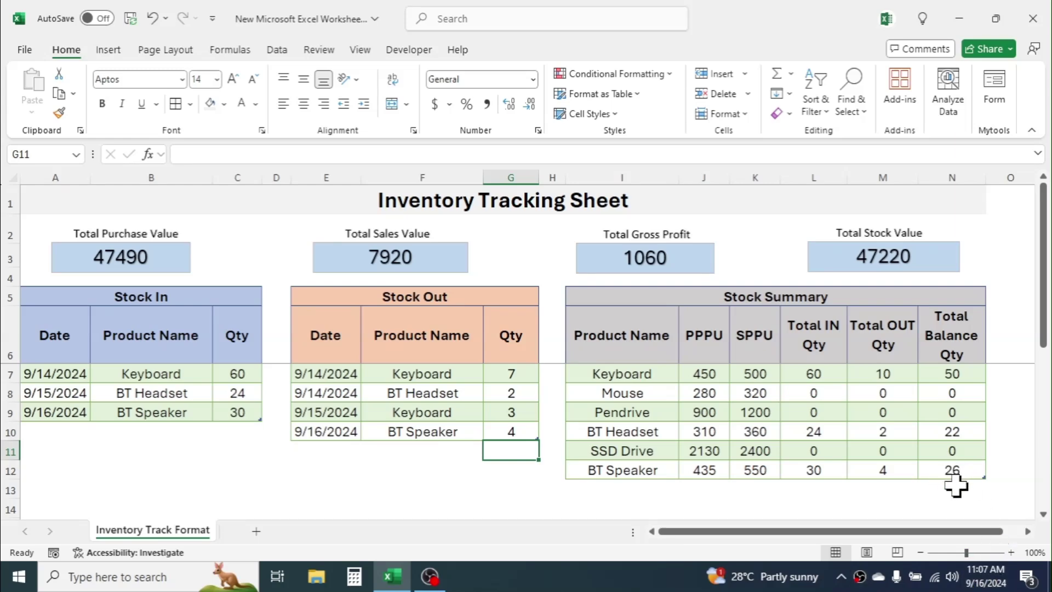
Examine the Stock Summary table's product names, purchase and selling prices per unit, and the in, out and balance quantities
{"action": "left_click_drag", "start_coordinate": [781, 291], "coordinate": [767, 465]}
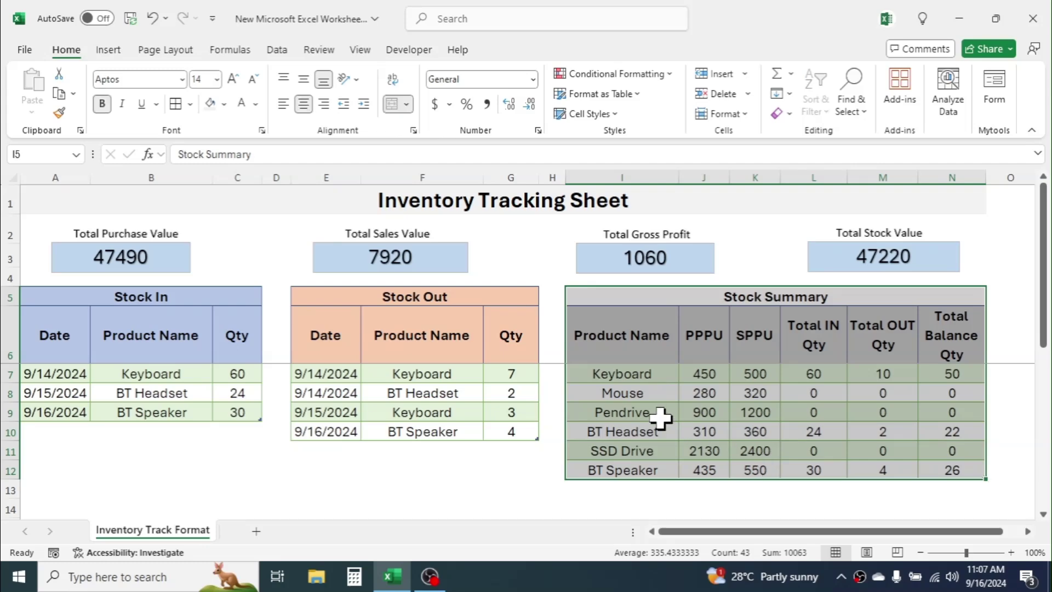
{"action": "left_click_drag", "start_coordinate": [634, 375], "coordinate": [627, 470]}
{"action": "left_click_drag", "start_coordinate": [706, 372], "coordinate": [736, 471]}
{"action": "left_click", "coordinate": [759, 451]}
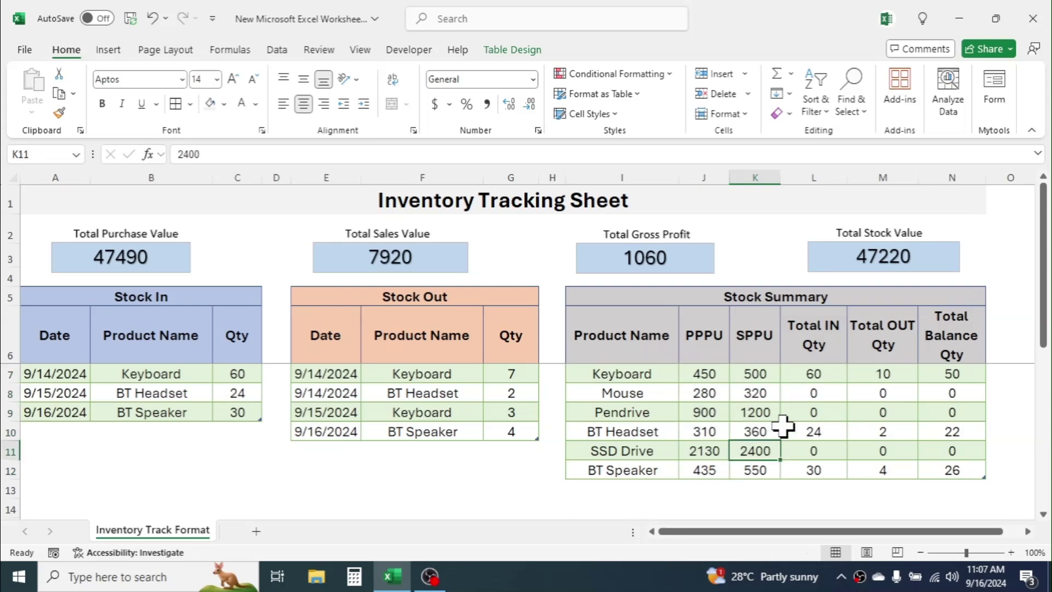
{"action": "left_click", "coordinate": [820, 347]}
{"action": "left_click", "coordinate": [893, 336]}
{"action": "left_click", "coordinate": [952, 331]}
{"action": "left_click_drag", "start_coordinate": [827, 371], "coordinate": [926, 459]}
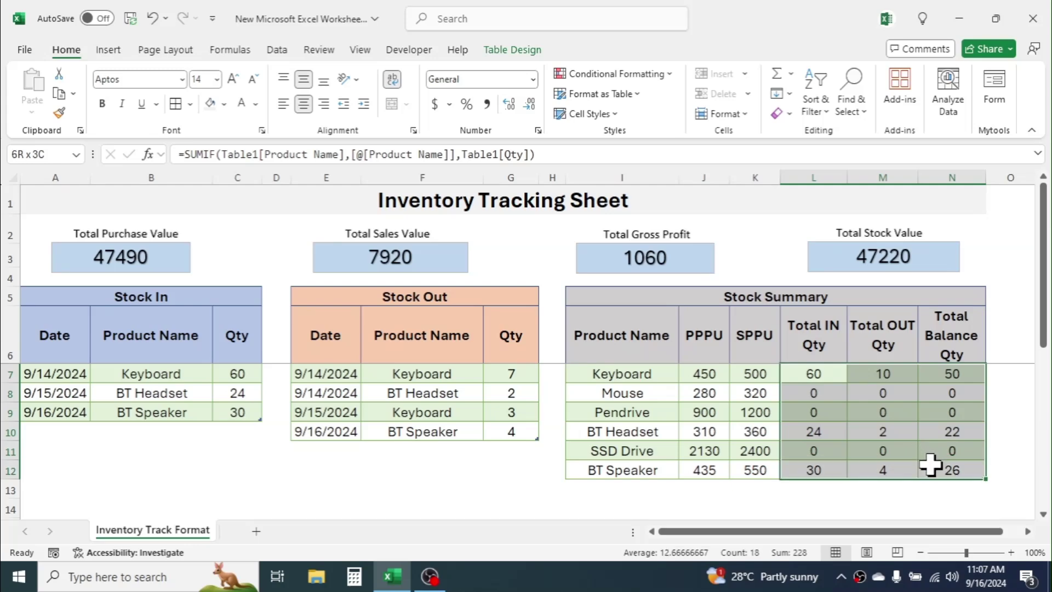
{"action": "left_click", "coordinate": [587, 492]}
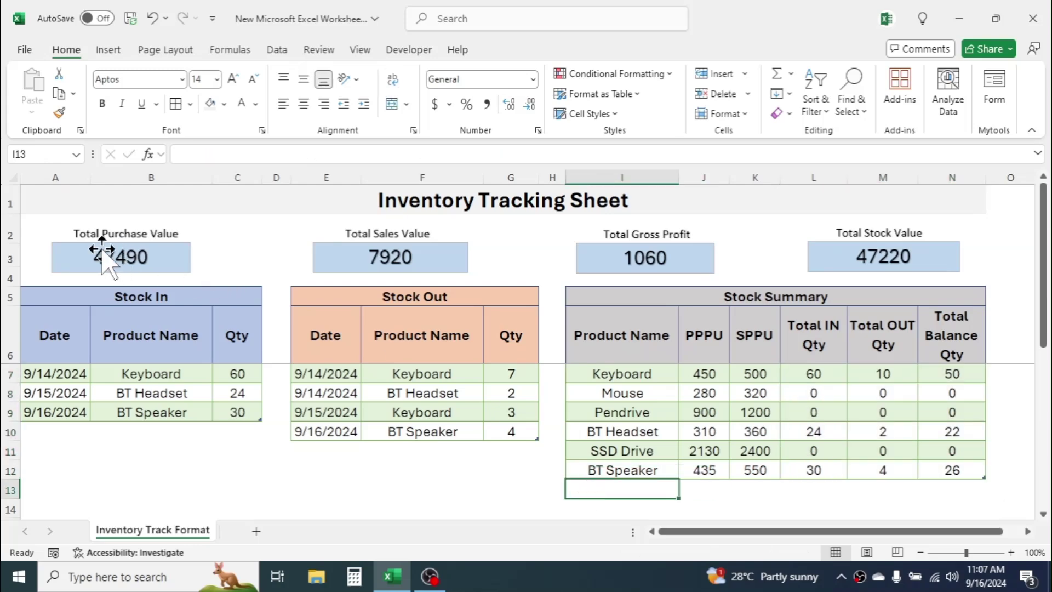
Review the total purchase value, sales value, gross profit and stock value boxes above the tables
{"action": "left_click", "coordinate": [163, 244]}
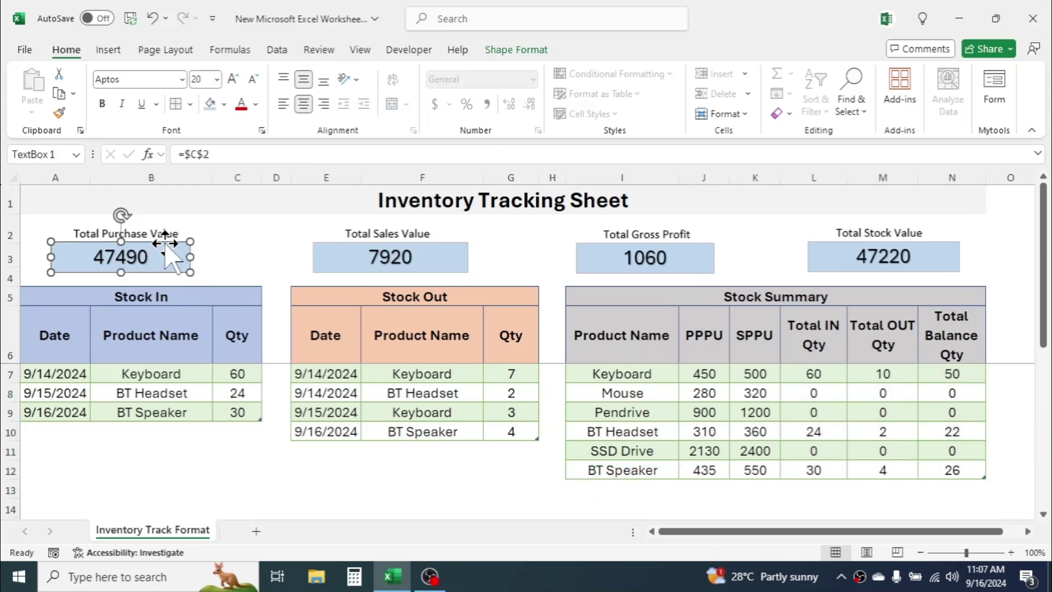
{"action": "left_click", "coordinate": [405, 245]}
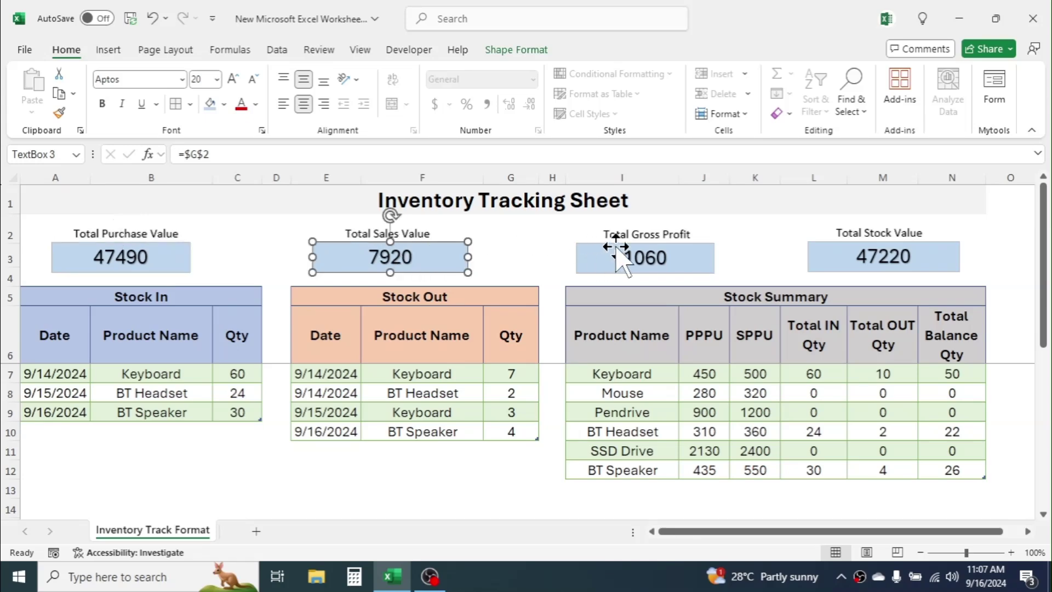
{"action": "left_click", "coordinate": [681, 240]}
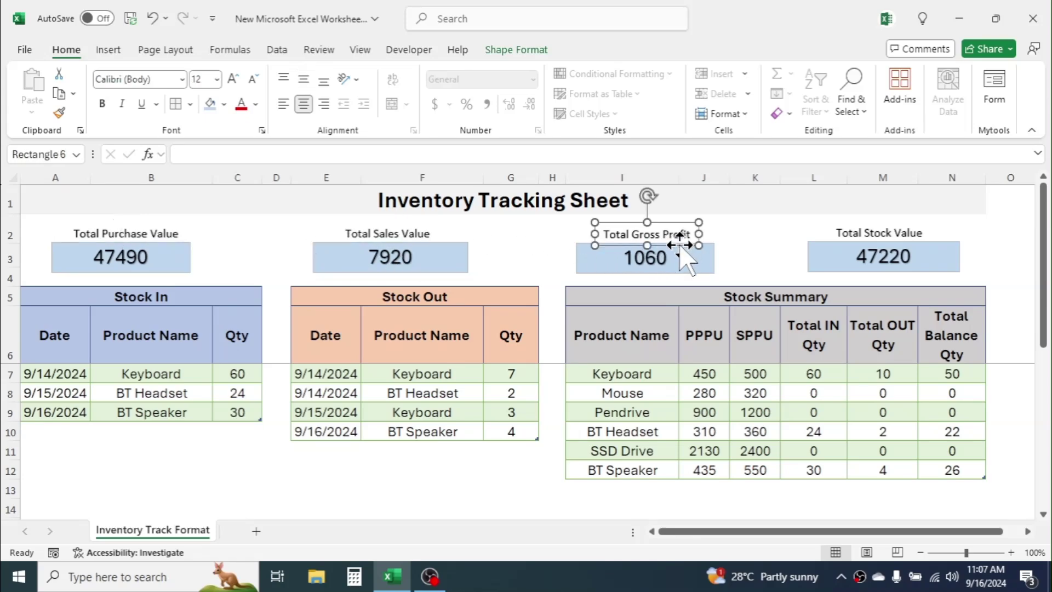
{"action": "left_click", "coordinate": [938, 247]}
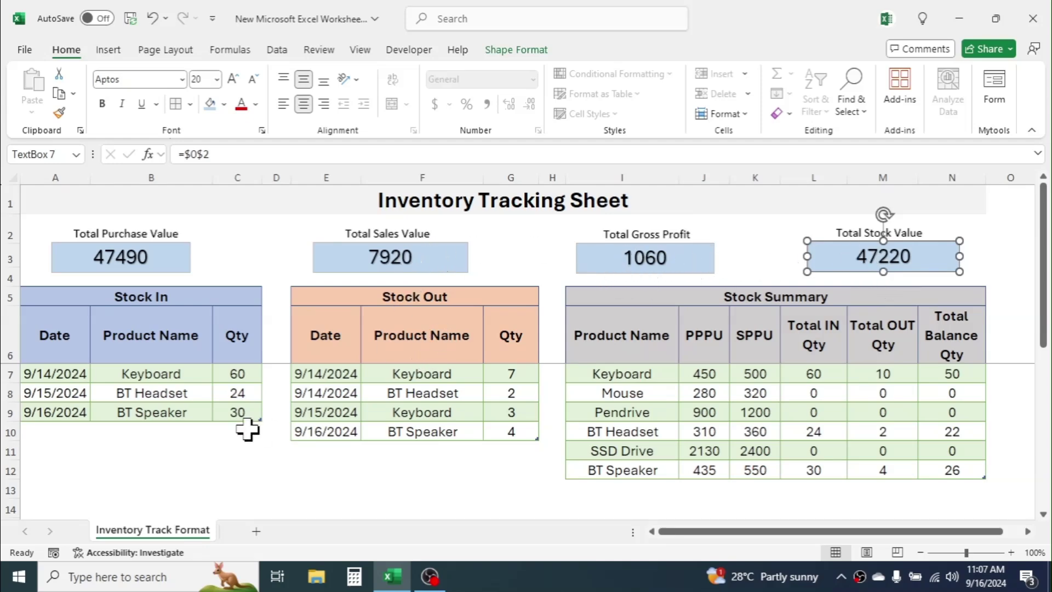
{"action": "left_click", "coordinate": [44, 436]}
{"action": "left_click", "coordinate": [109, 433]}
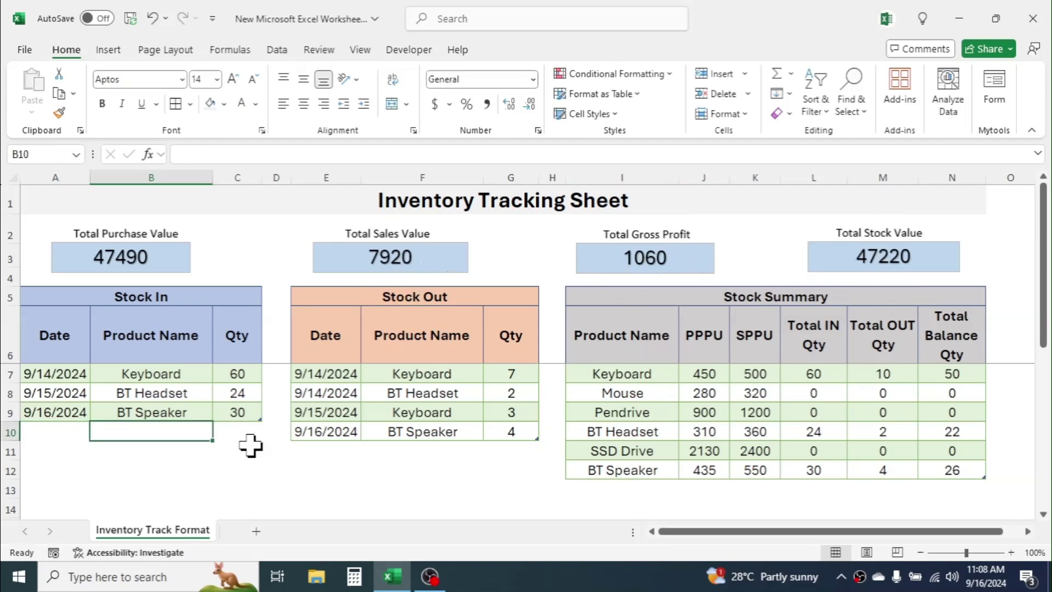
{"action": "left_click", "coordinate": [388, 469]}
{"action": "left_click", "coordinate": [323, 465]}
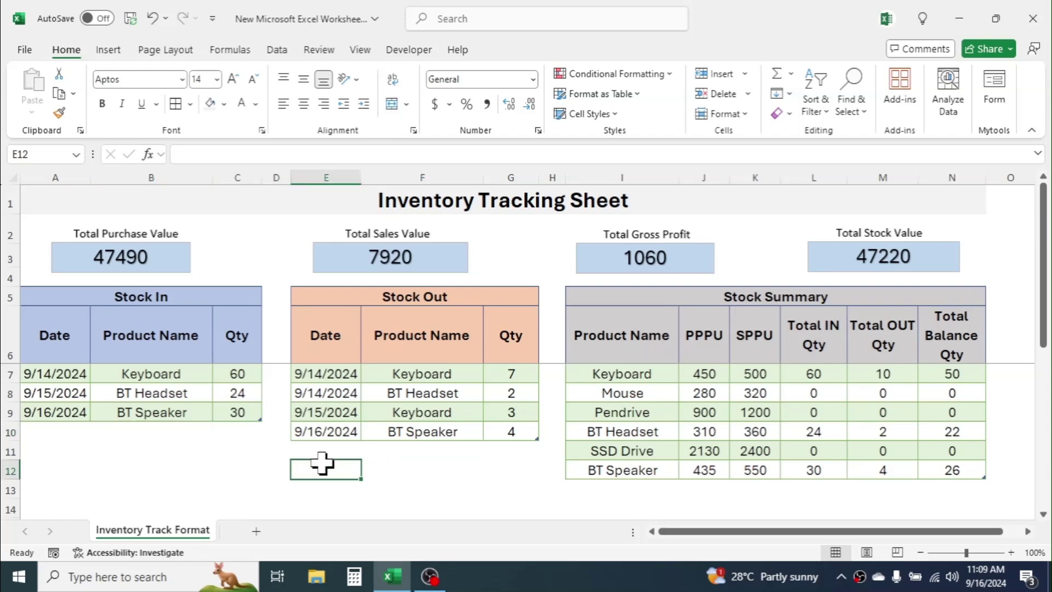
Add the product Earphone to the end of the Stock Summary table with PPPU 230 and SPPU 250
{"action": "left_click", "coordinate": [624, 489]}
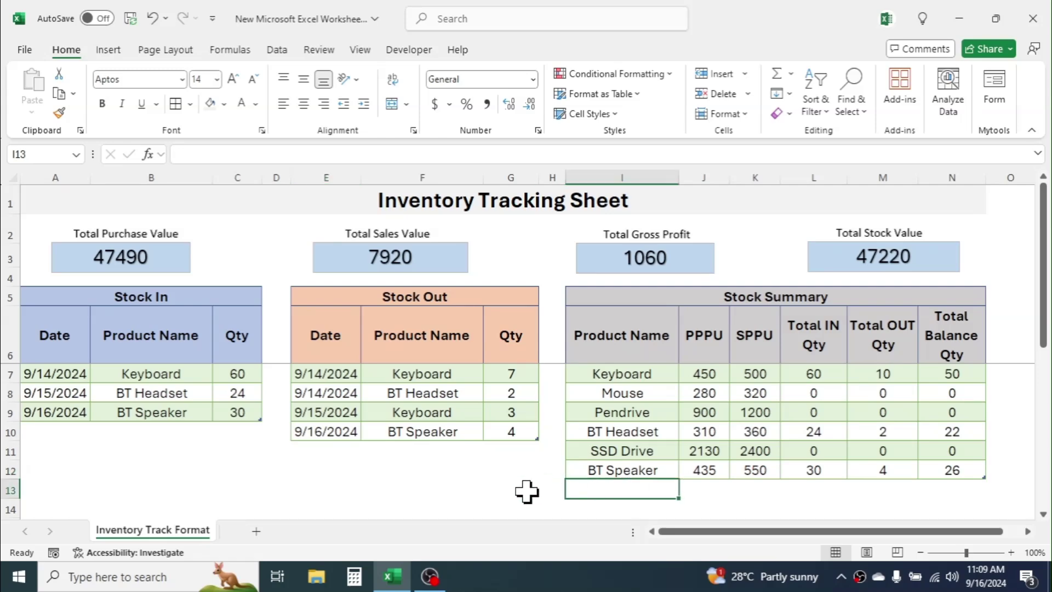
{"action": "type", "text": "Earphone"}
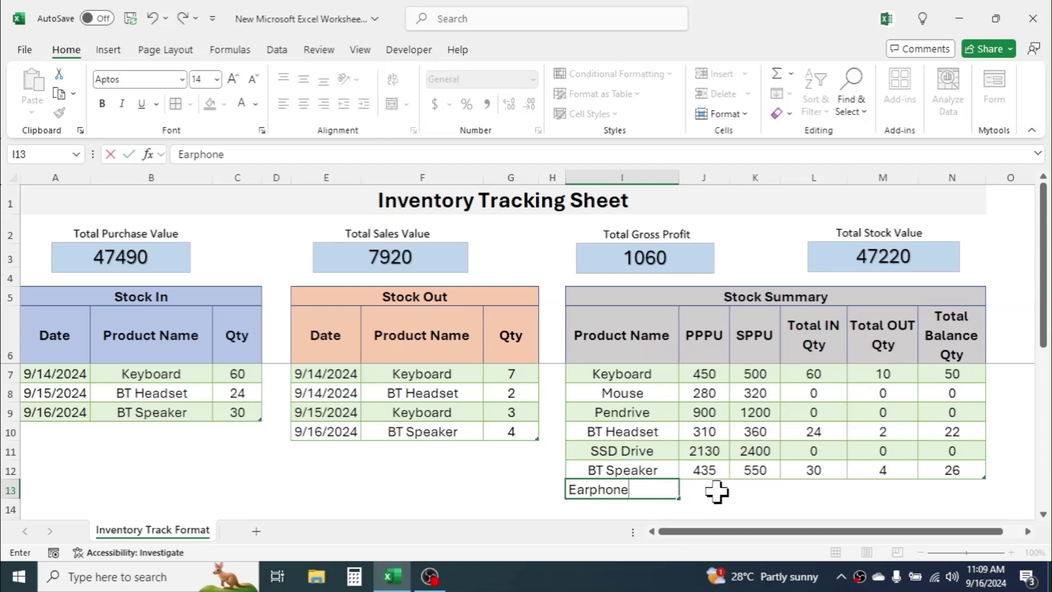
{"action": "left_click", "coordinate": [707, 491]}
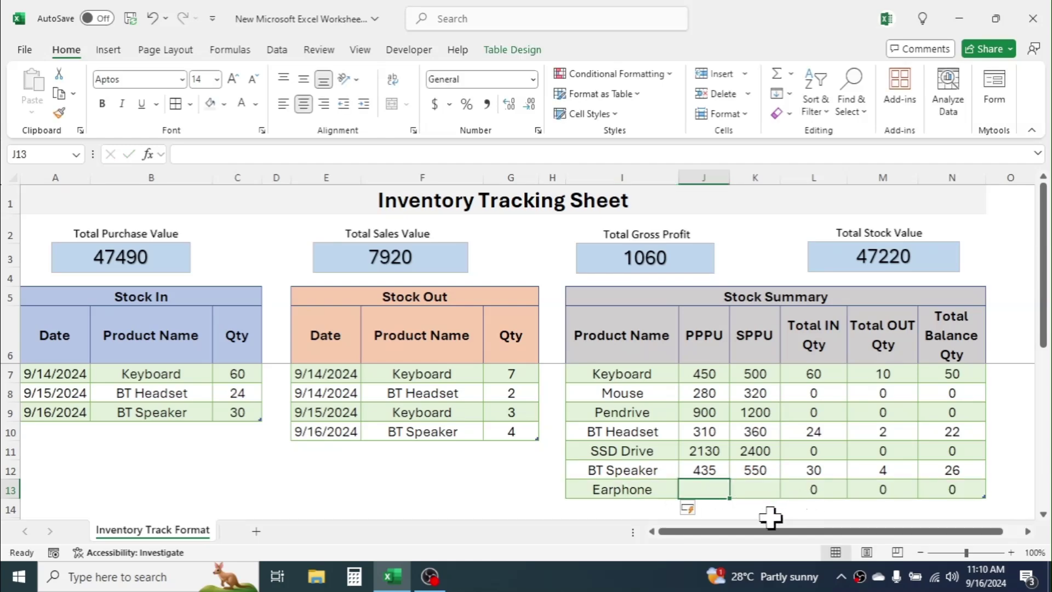
{"action": "type", "text": "230"}
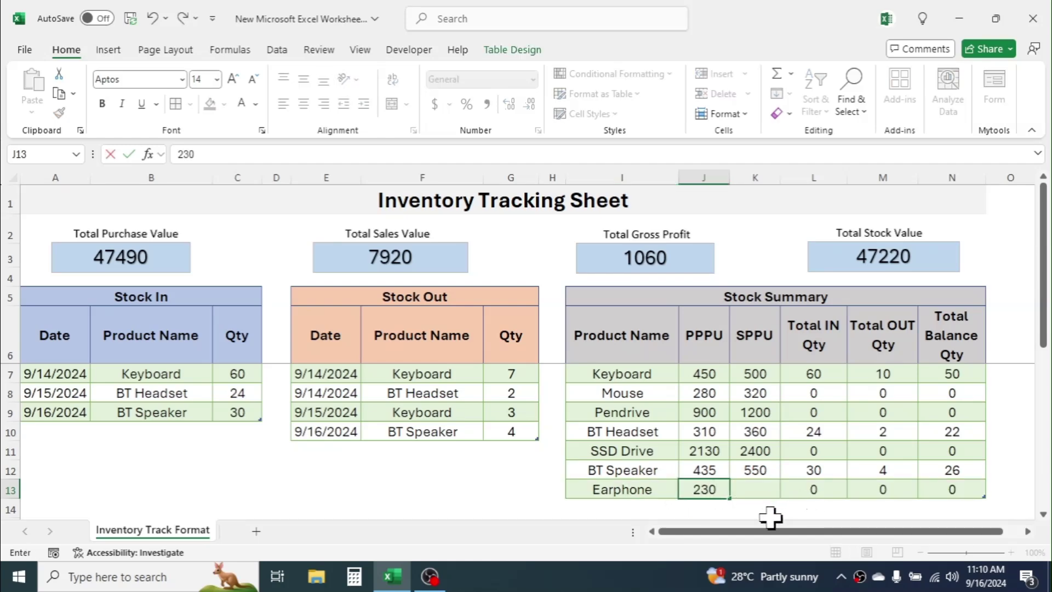
{"action": "left_click", "coordinate": [752, 490]}
{"action": "type", "text": "250"}
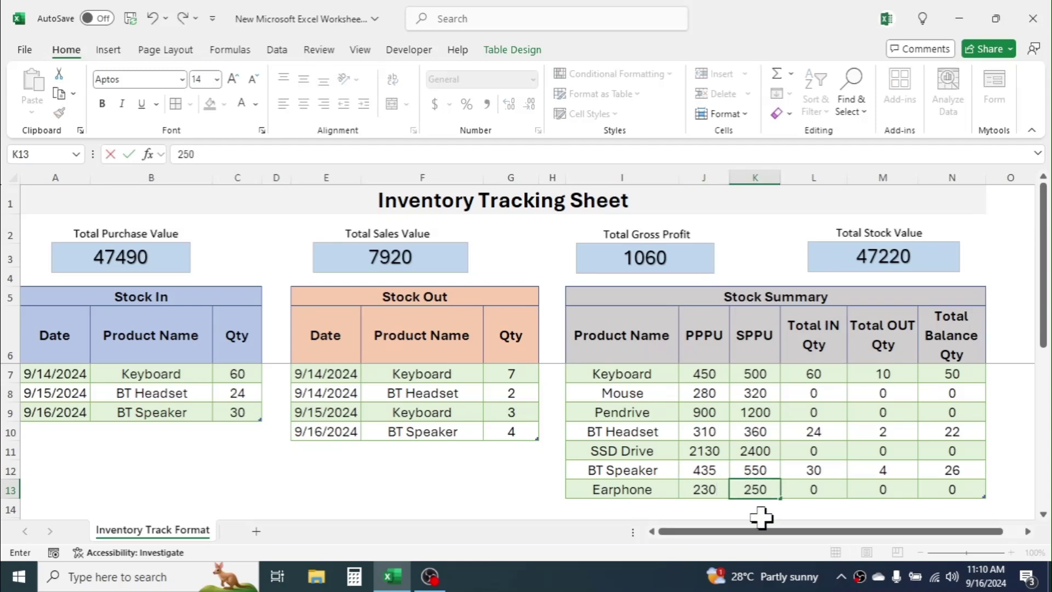
{"action": "key", "text": "Return"}
Check the product choices for the last Stock Out entry for the new Earphone item, leaving the entry as it is
{"action": "left_click", "coordinate": [640, 489]}
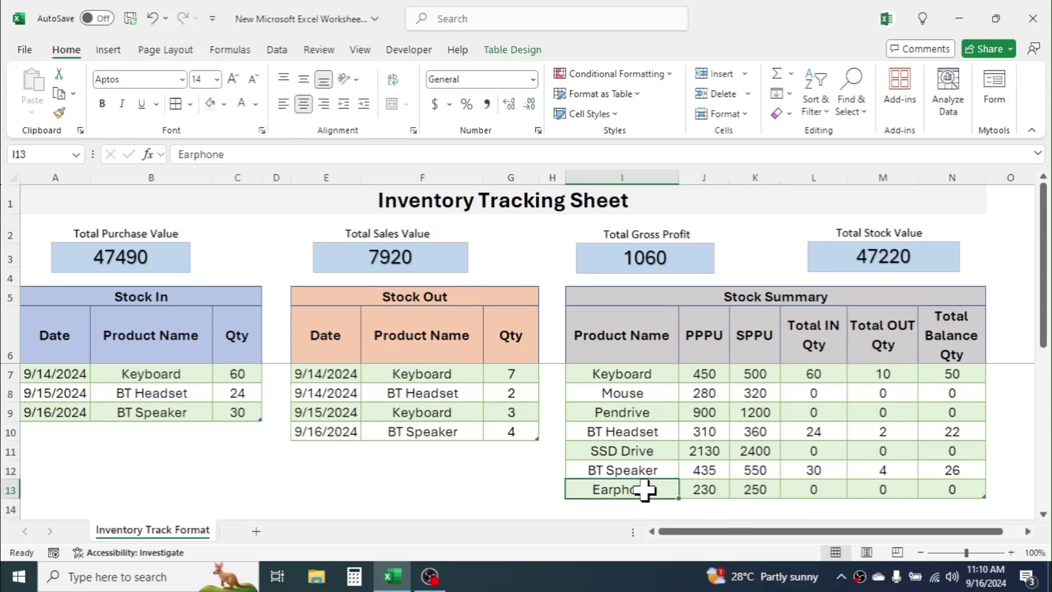
{"action": "left_click", "coordinate": [428, 431]}
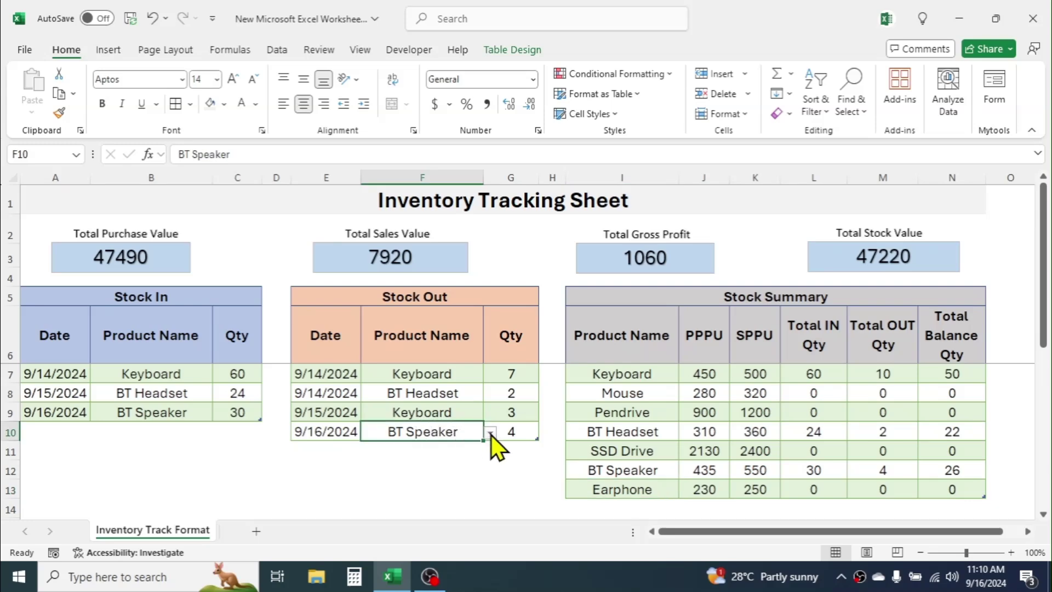
{"action": "left_click", "coordinate": [489, 433]}
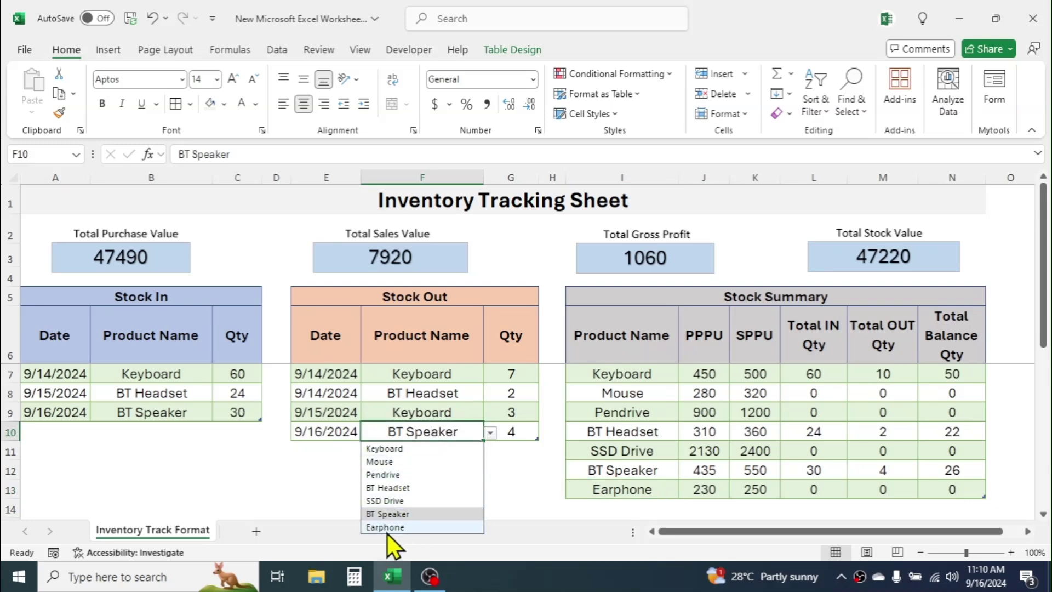
{"action": "left_click", "coordinate": [501, 471]}
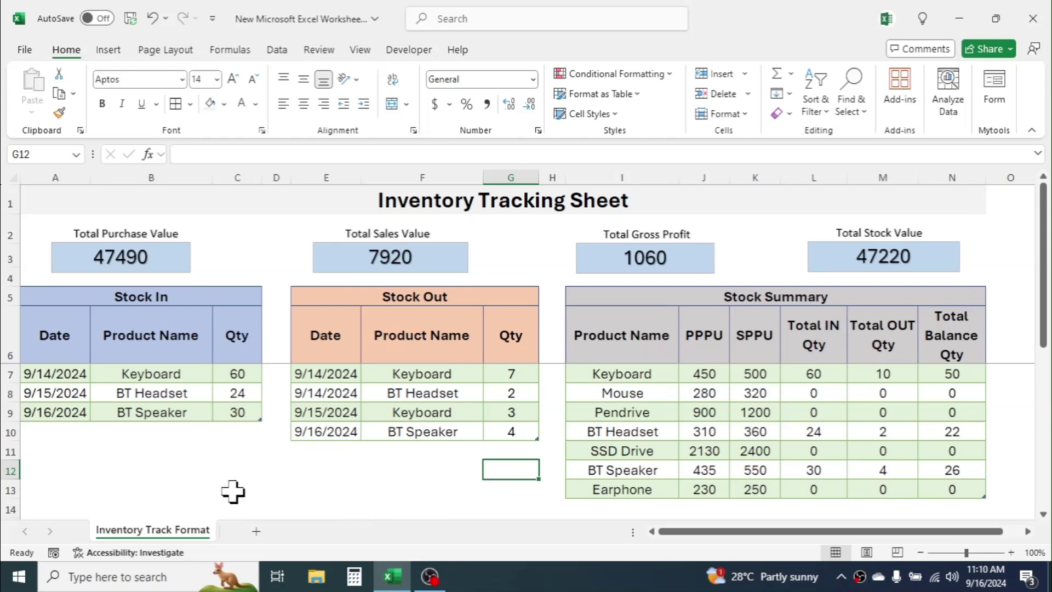
Add a new sheet named Inventory and enter the headers Date, Product Name and Quantity in A5:C5
{"action": "left_click", "coordinate": [255, 531]}
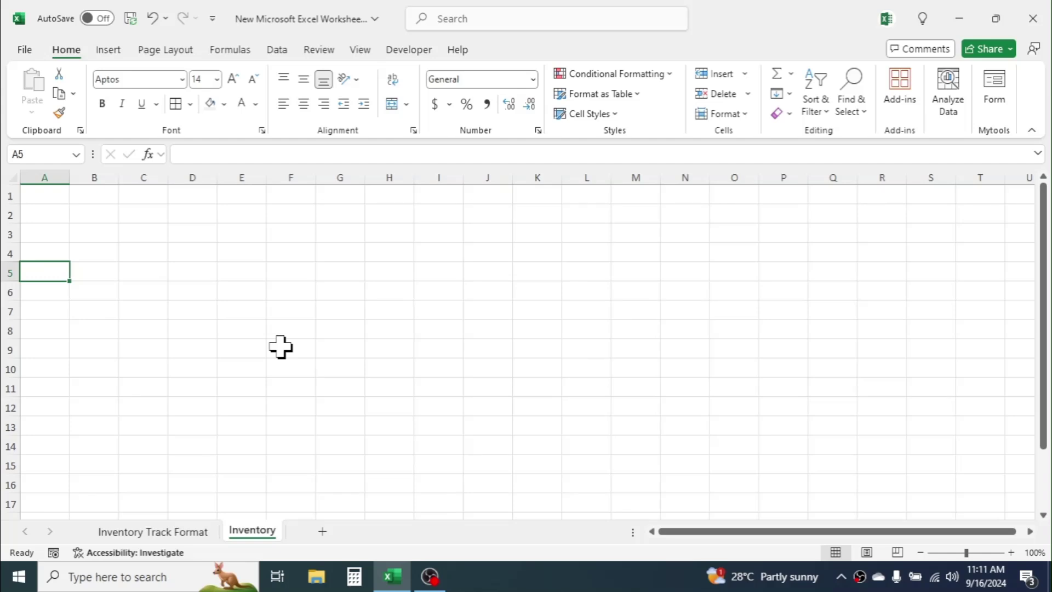
{"action": "type", "text": "Date"}
{"action": "key", "text": "Tab"}
{"action": "type", "text": "Produ"}
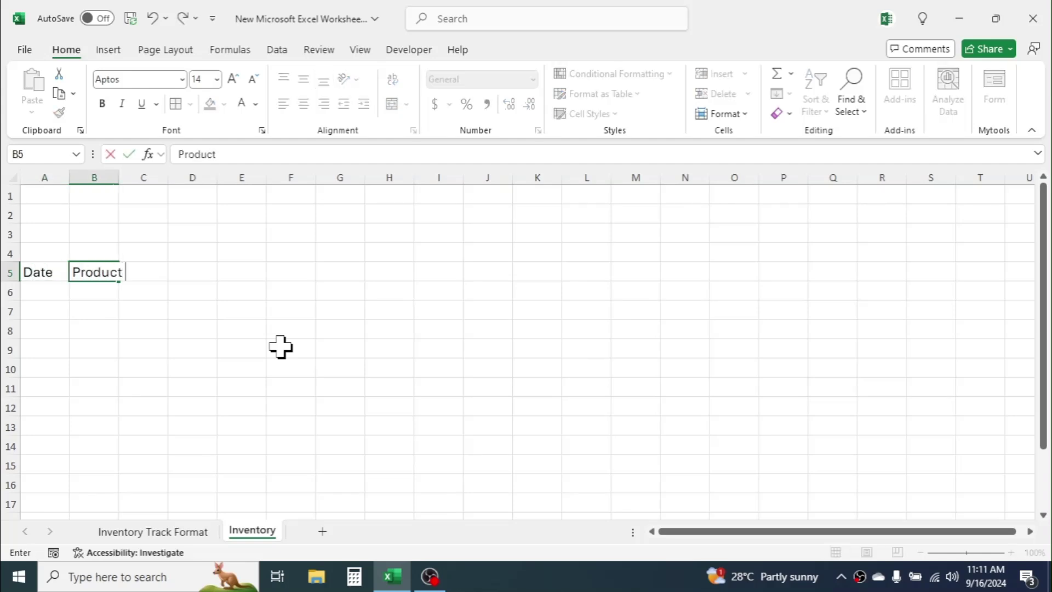
{"action": "left_click", "coordinate": [280, 346]}
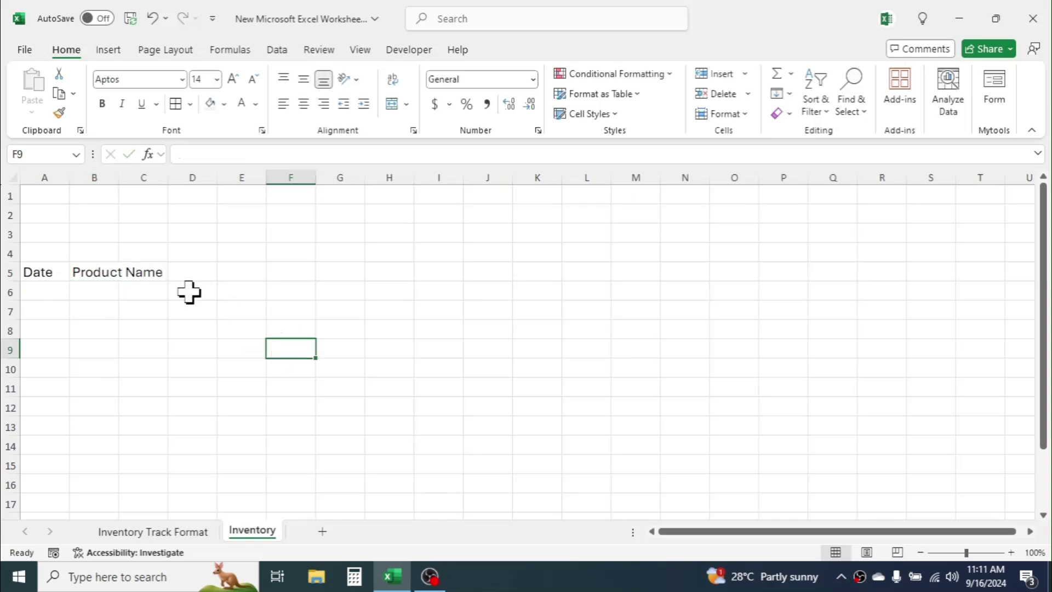
{"action": "left_click", "coordinate": [141, 270]}
{"action": "type", "text": "Quantity"}
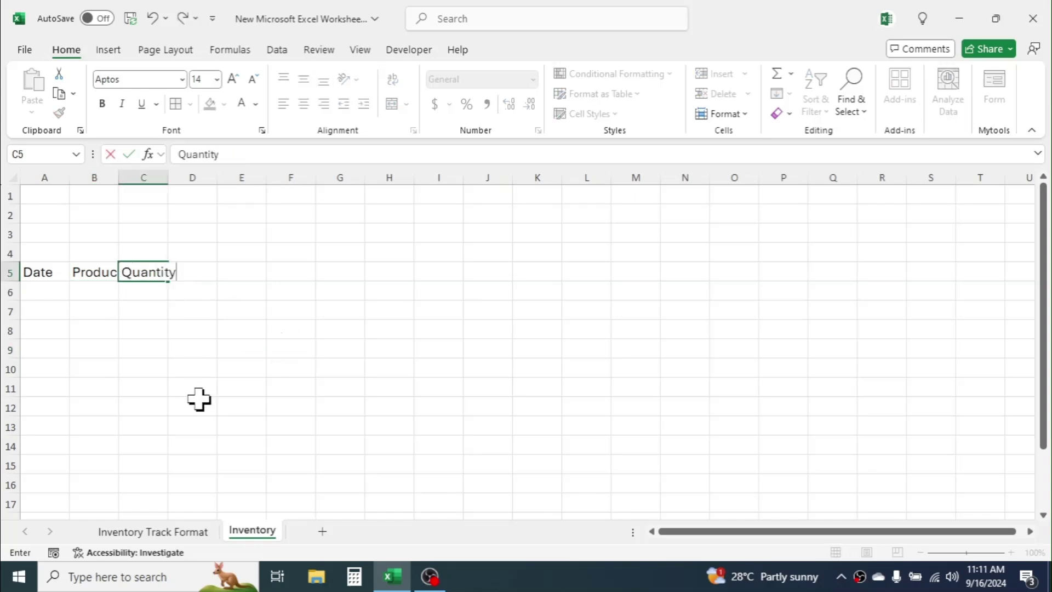
{"action": "left_click", "coordinate": [199, 399]}
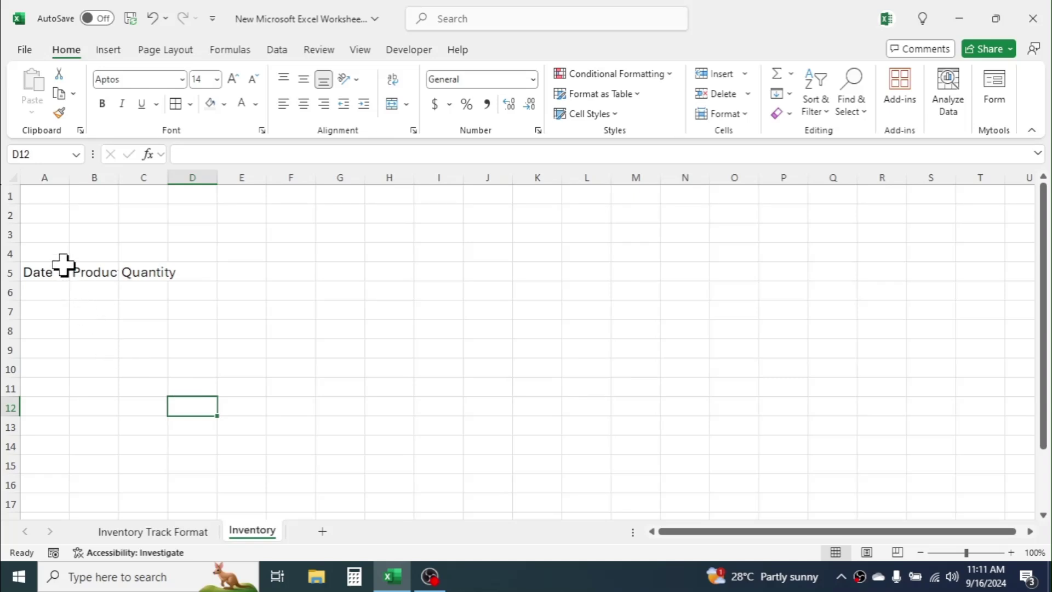
Enter the section titles Stock IN in A4 and Stock OUT in E4
{"action": "left_click", "coordinate": [41, 254]}
{"action": "type", "text": "S"}
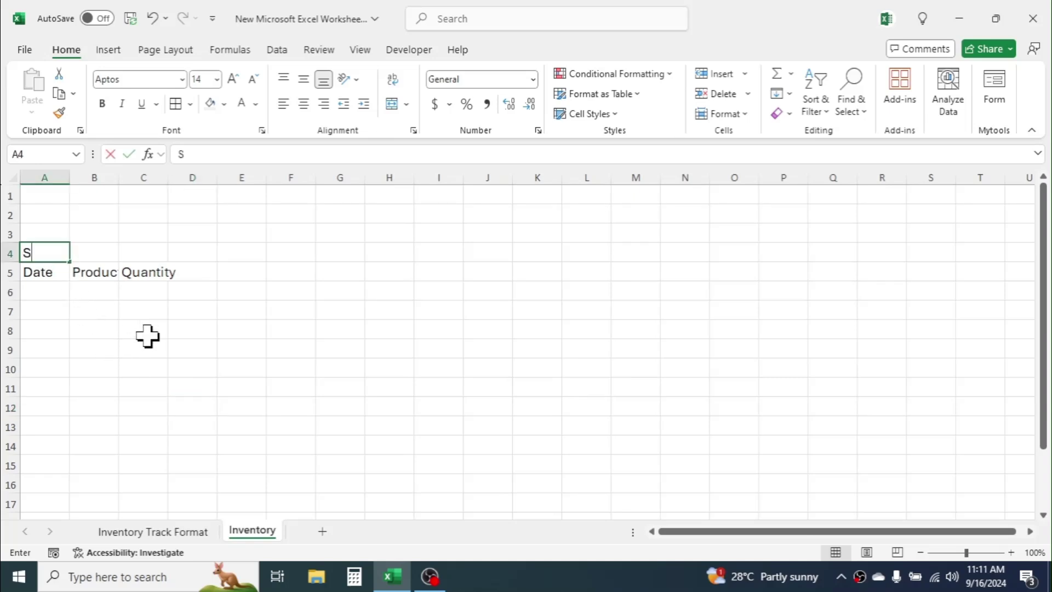
{"action": "type", "text": "tock IN"}
{"action": "left_click", "coordinate": [147, 336]}
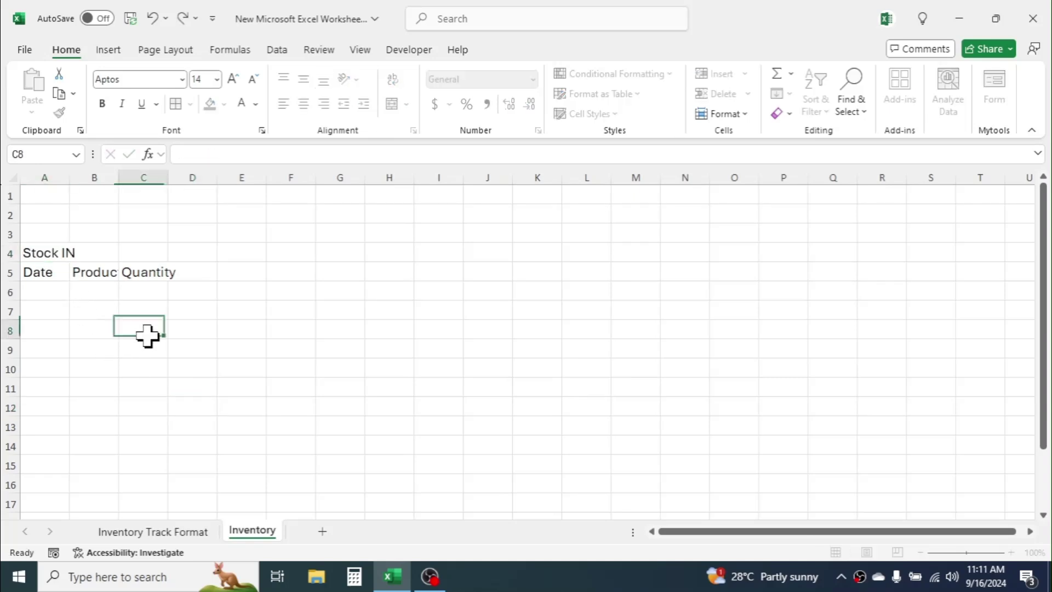
{"action": "left_click", "coordinate": [245, 254]}
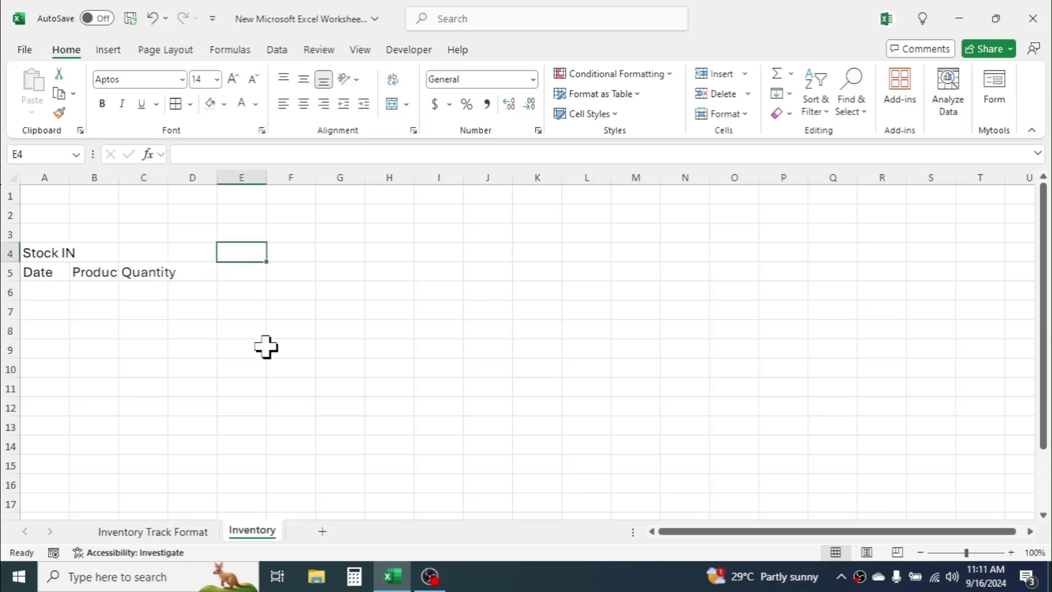
{"action": "type", "text": "Stock OUT"}
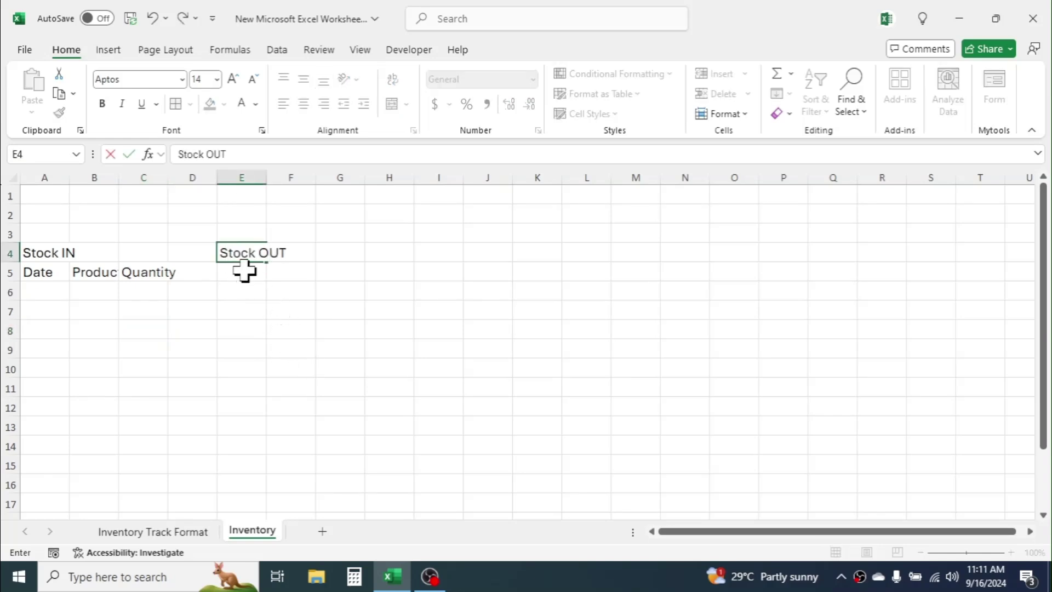
{"action": "left_click", "coordinate": [255, 272]}
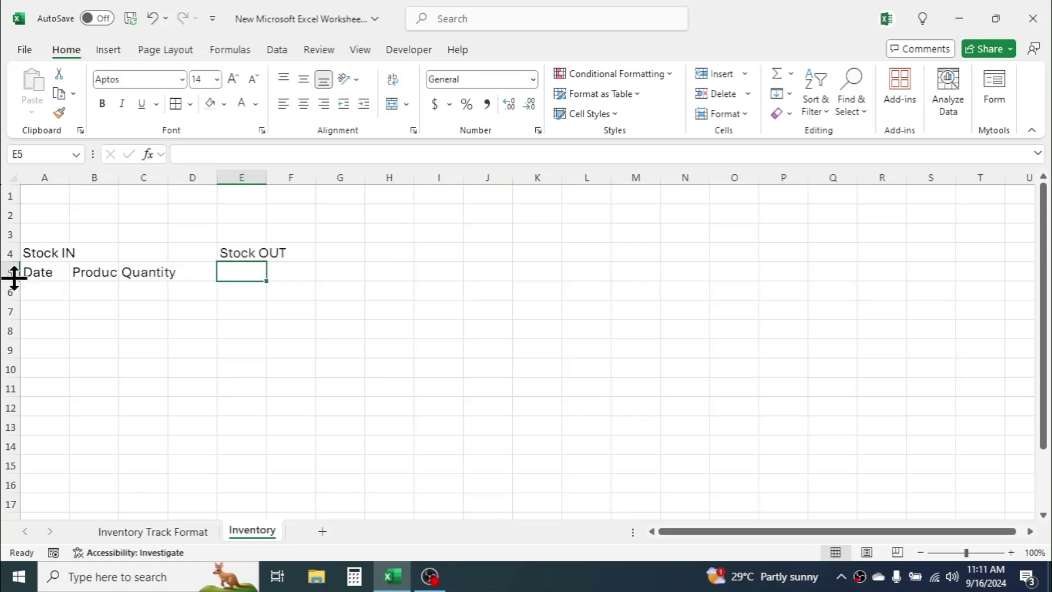
Copy the Date, Product Name and Quantity headers from A5:C5 to E5:G5 under Stock OUT
{"action": "left_click_drag", "start_coordinate": [31, 272], "coordinate": [150, 272]}
{"action": "key", "text": "ctrl+c"}
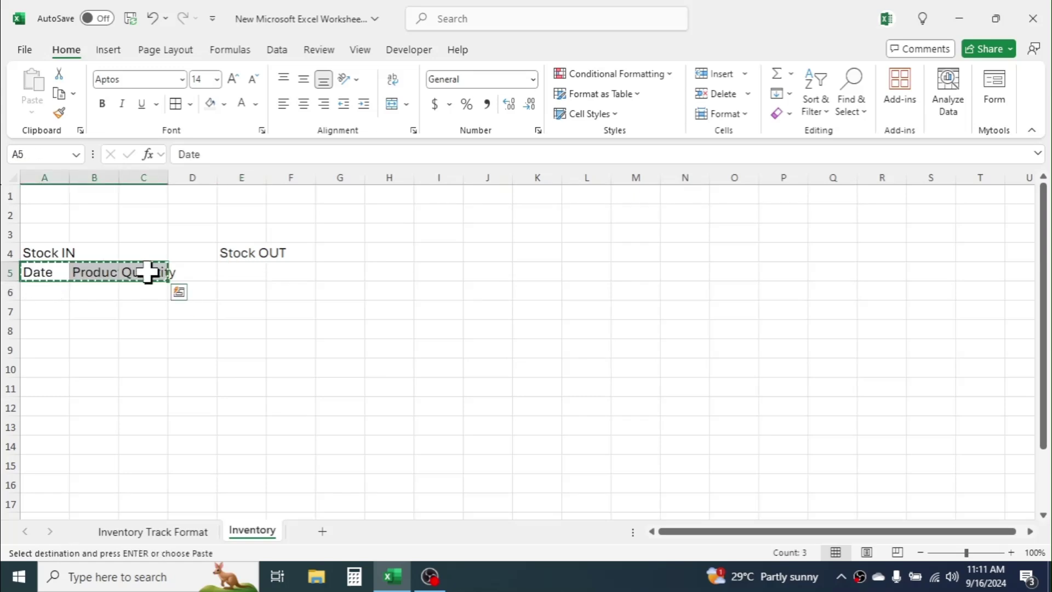
{"action": "left_click", "coordinate": [234, 278]}
{"action": "key", "text": "ctrl+v"}
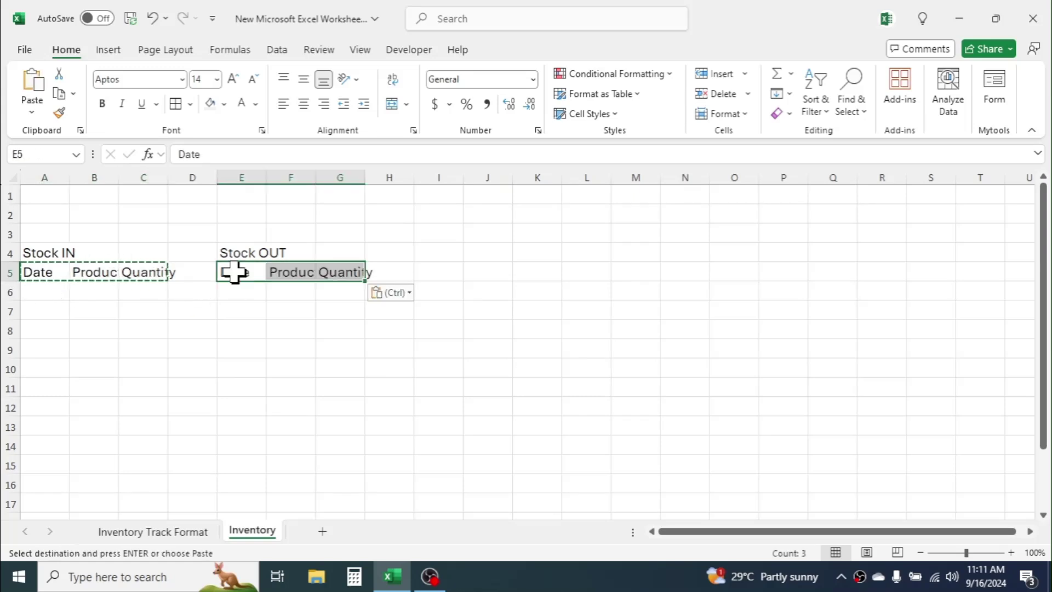
{"action": "key", "text": "Escape"}
Enter the section title Stock Summary in I4 and the header Product Name in I5
{"action": "left_click", "coordinate": [439, 252]}
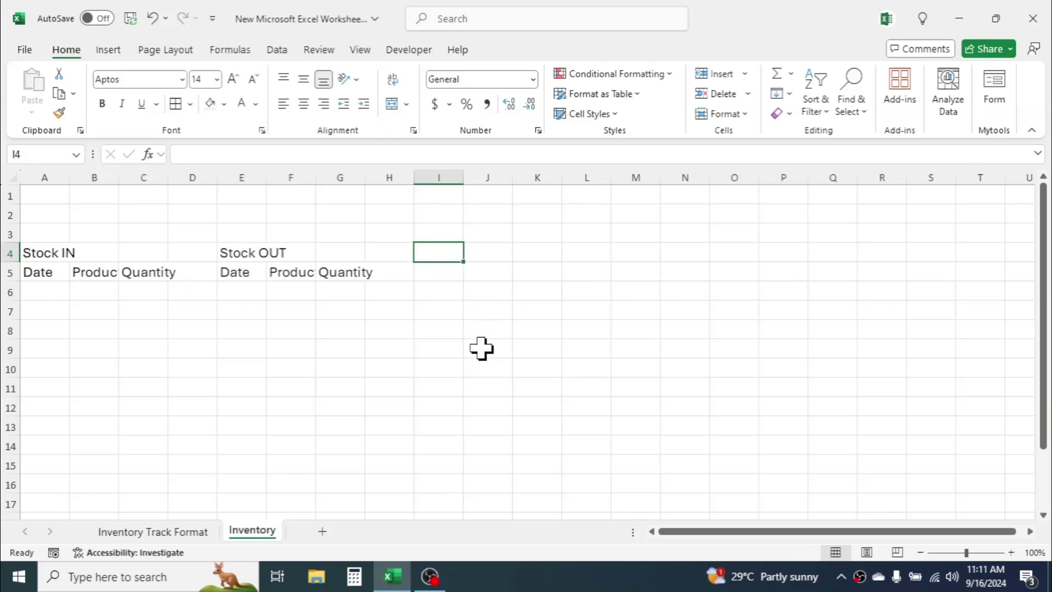
{"action": "type", "text": "Stock Summary"}
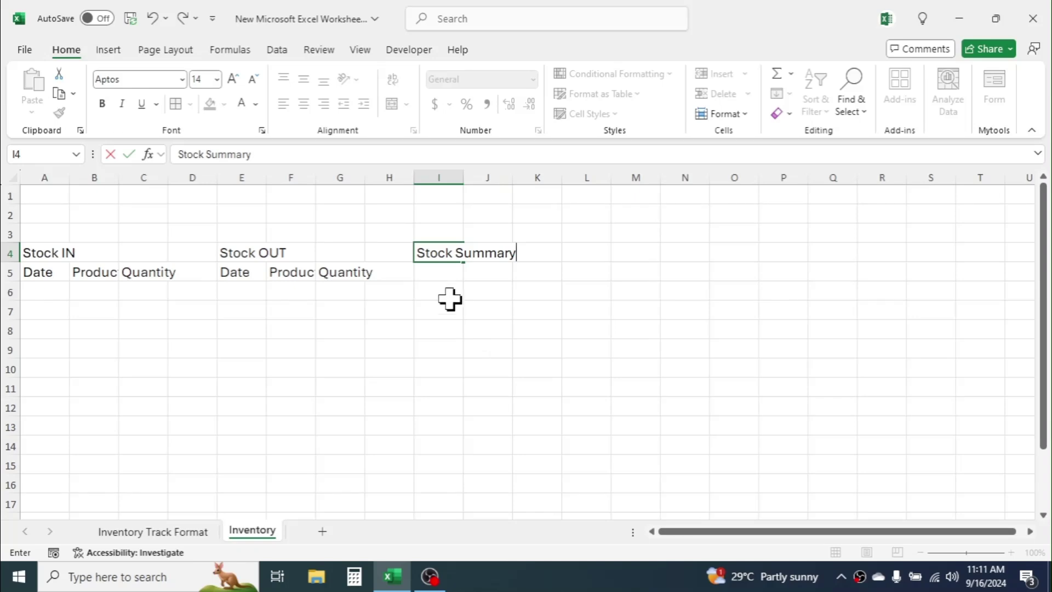
{"action": "left_click", "coordinate": [439, 274]}
{"action": "type", "text": "Pr"}
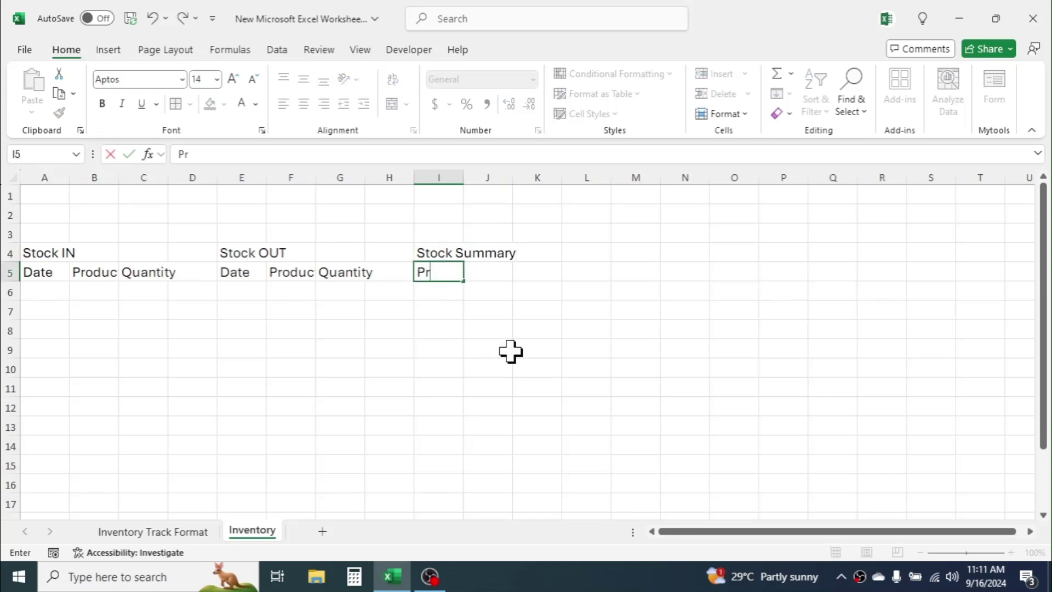
{"action": "type", "text": "oduct Name"}
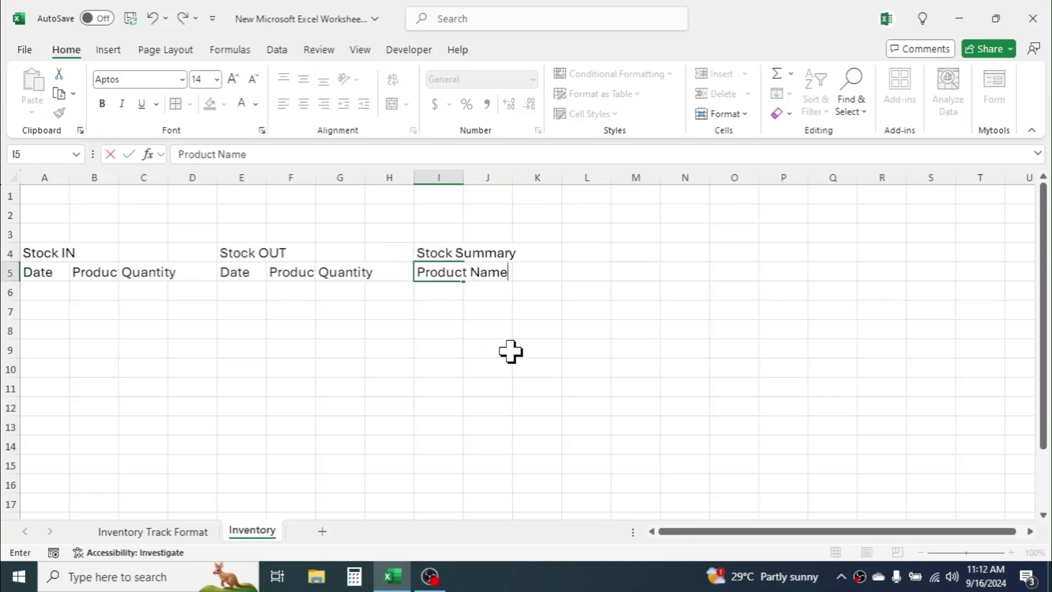
{"action": "left_click", "coordinate": [509, 331]}
Enter the Stock Summary price headers PPPU in J5 and SPPU in K5
{"action": "left_click", "coordinate": [495, 272]}
{"action": "type", "text": "P"}
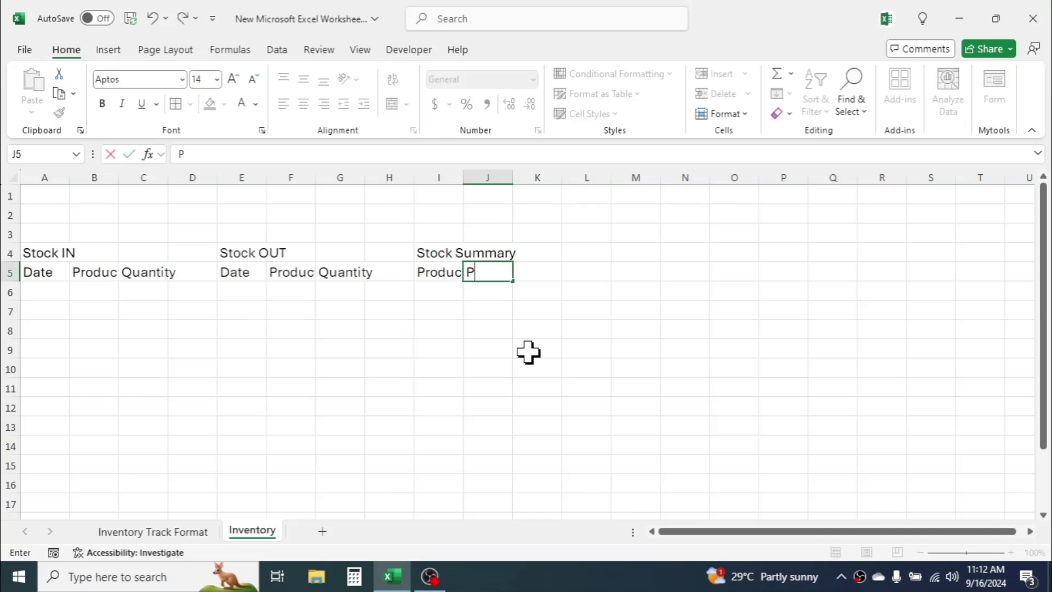
{"action": "type", "text": "PPU"}
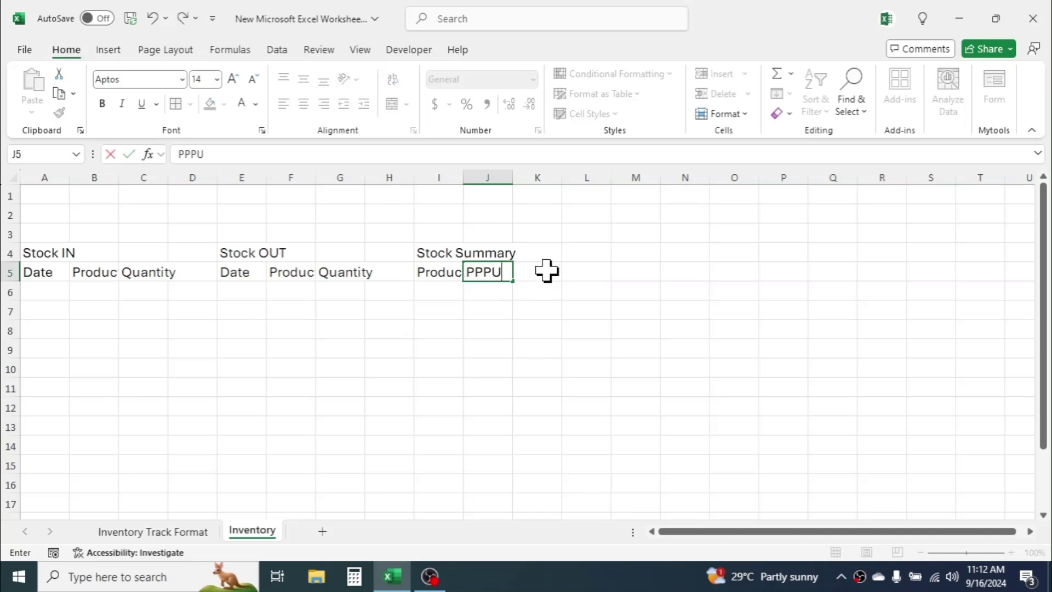
{"action": "left_click", "coordinate": [545, 272]}
{"action": "type", "text": "S"}
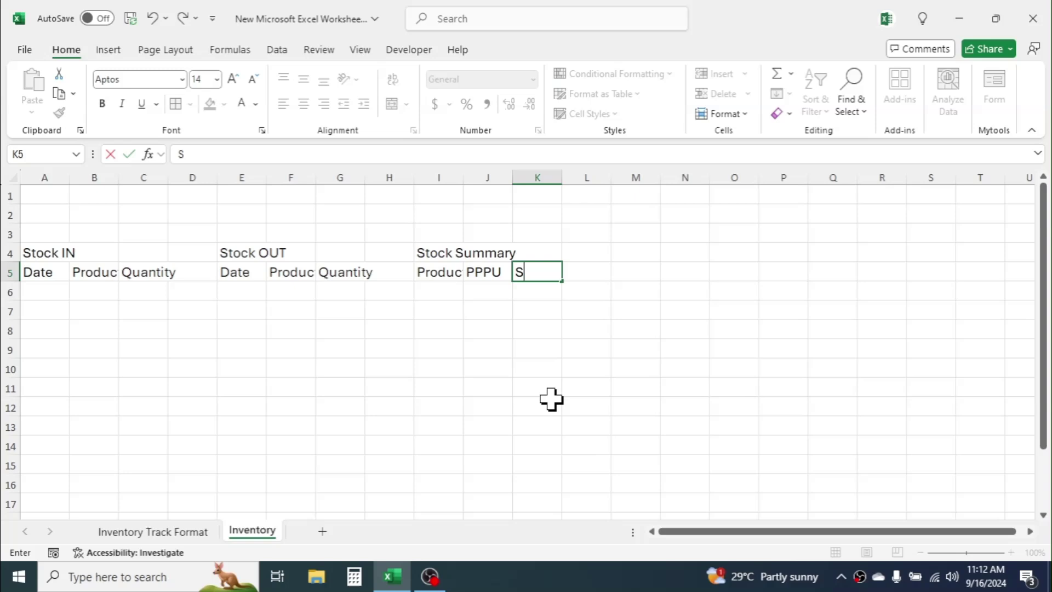
{"action": "type", "text": "PPU"}
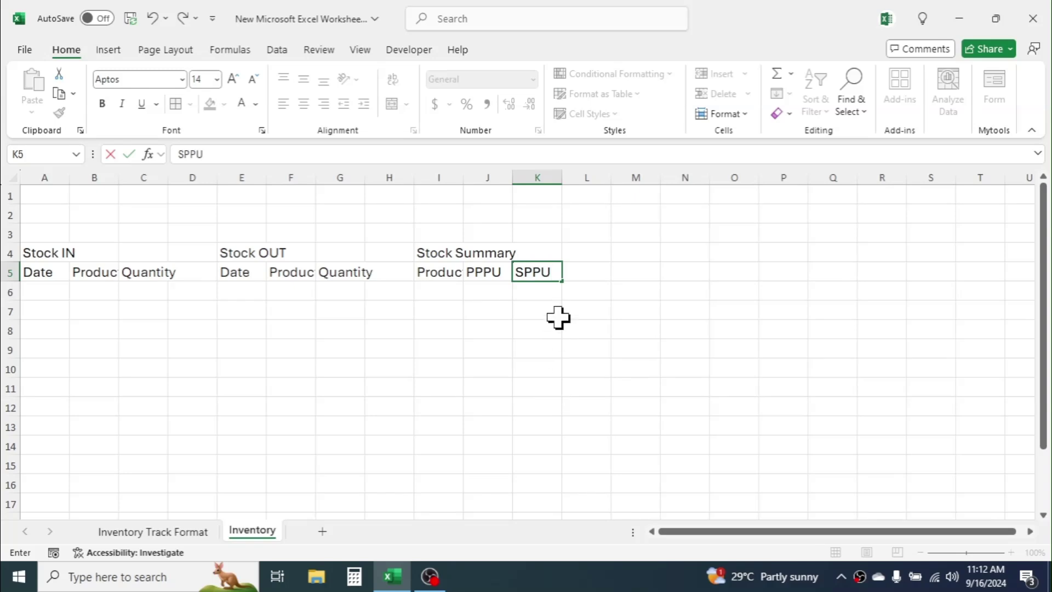
Enter the Stock Summary headers Total Stock IN, Total Stock OUT and Stock Balance in L5:N5
{"action": "left_click", "coordinate": [578, 271]}
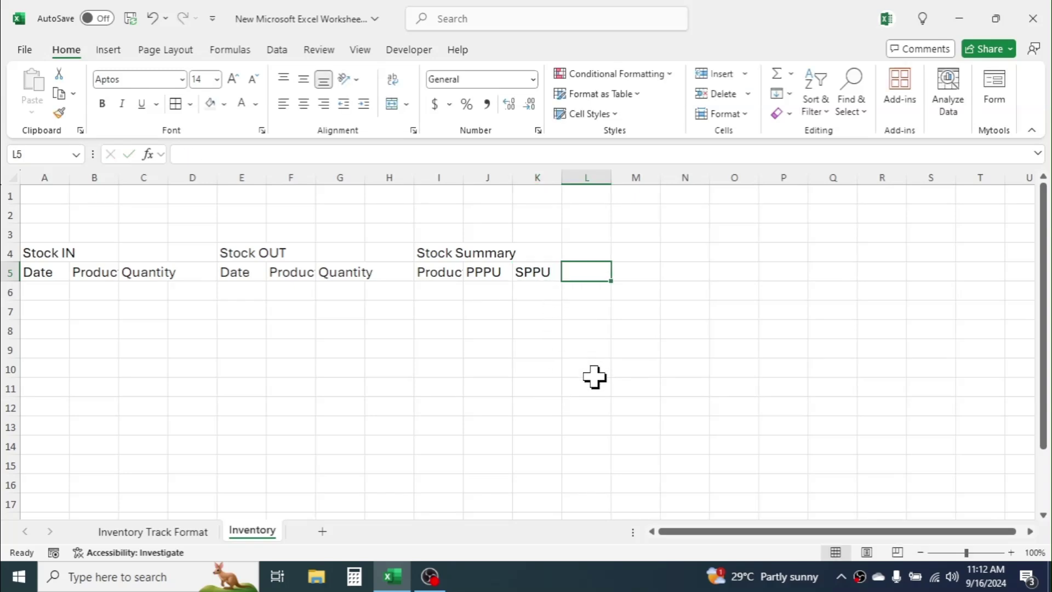
{"action": "type", "text": "Total Stock IN"}
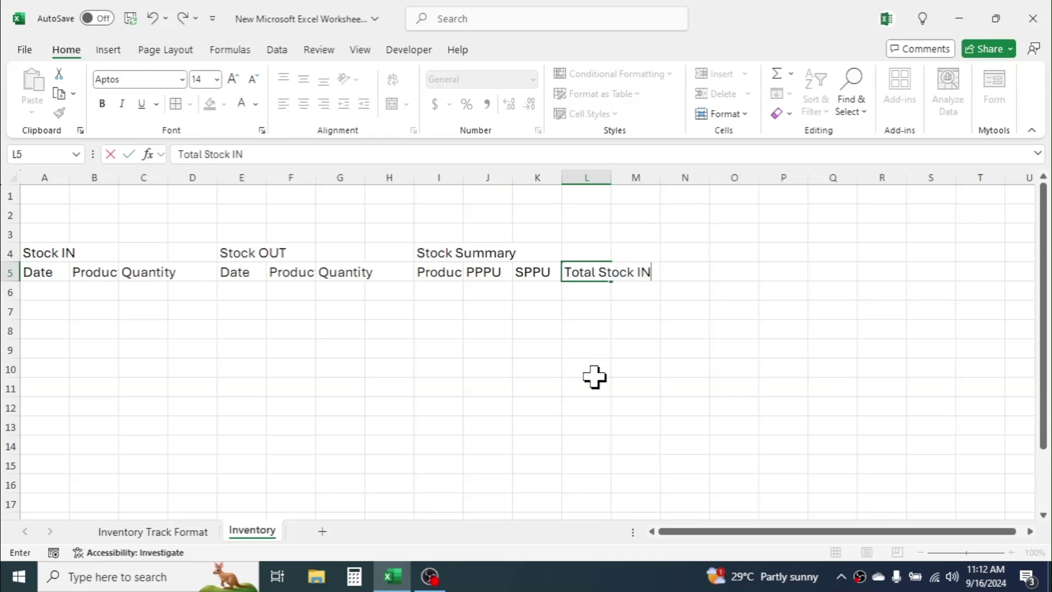
{"action": "left_click", "coordinate": [594, 377]}
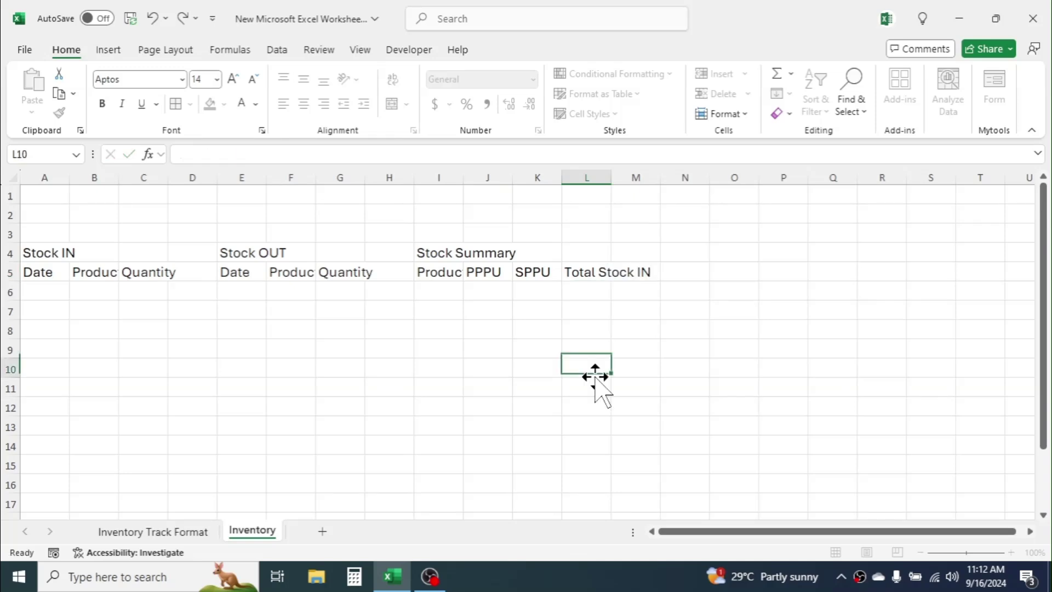
{"action": "left_click", "coordinate": [639, 276]}
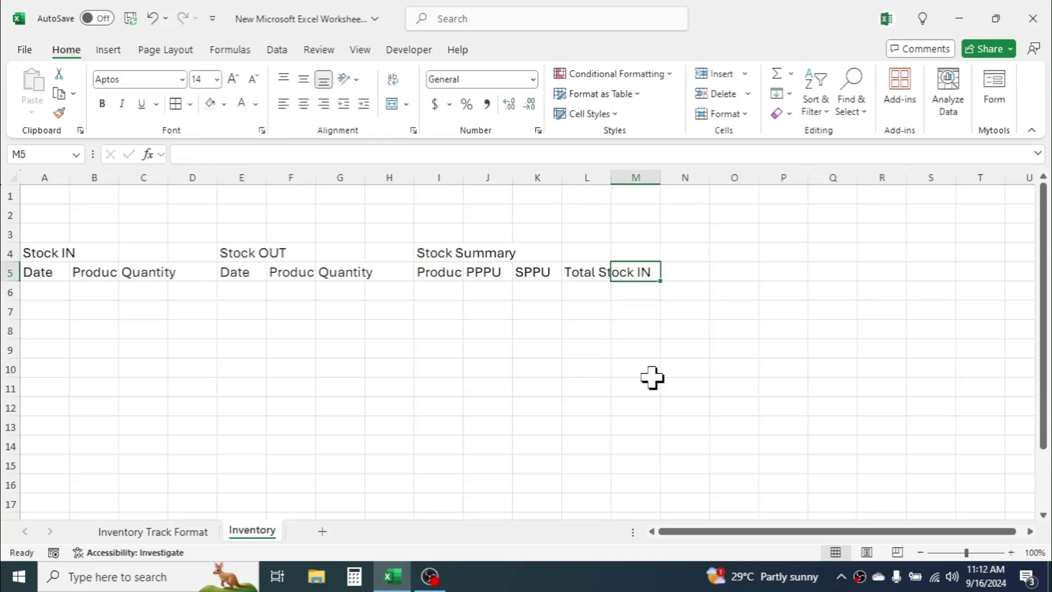
{"action": "type", "text": "Total Stock OUT"}
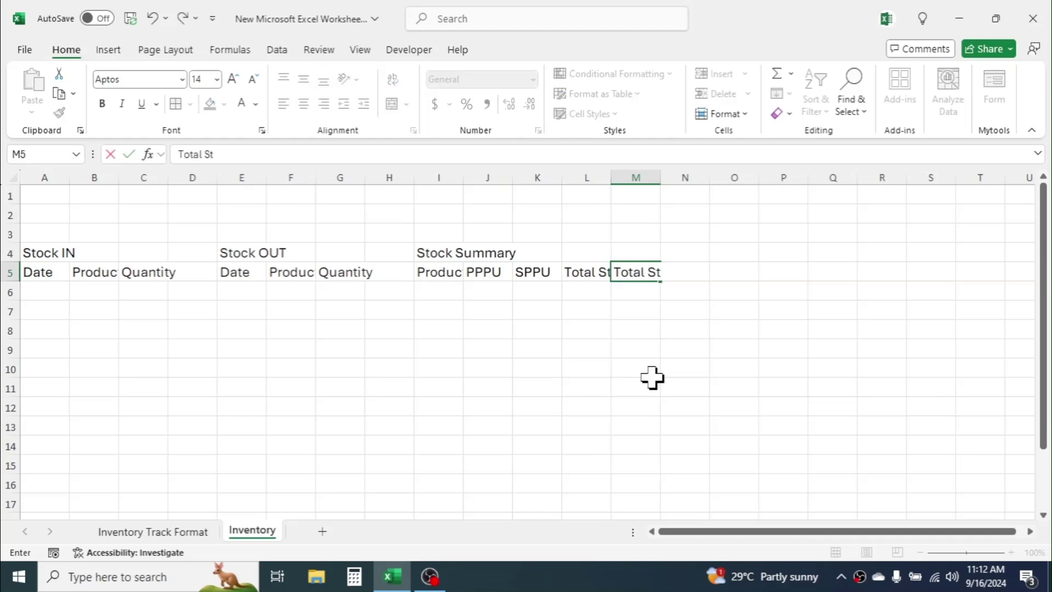
{"action": "left_click", "coordinate": [691, 297]}
{"action": "left_click", "coordinate": [699, 274]}
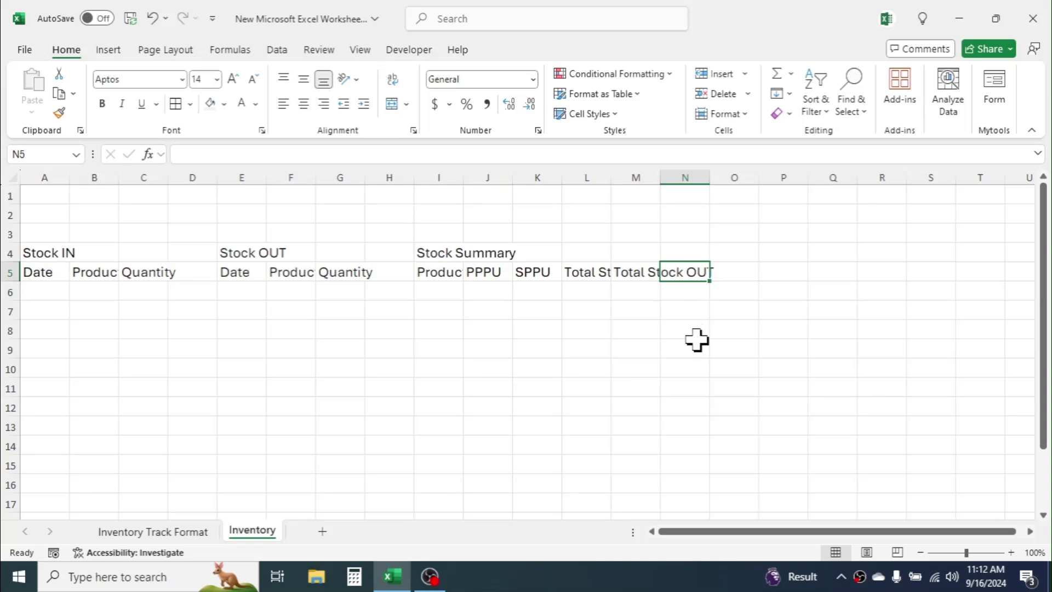
{"action": "type", "text": "Sto"}
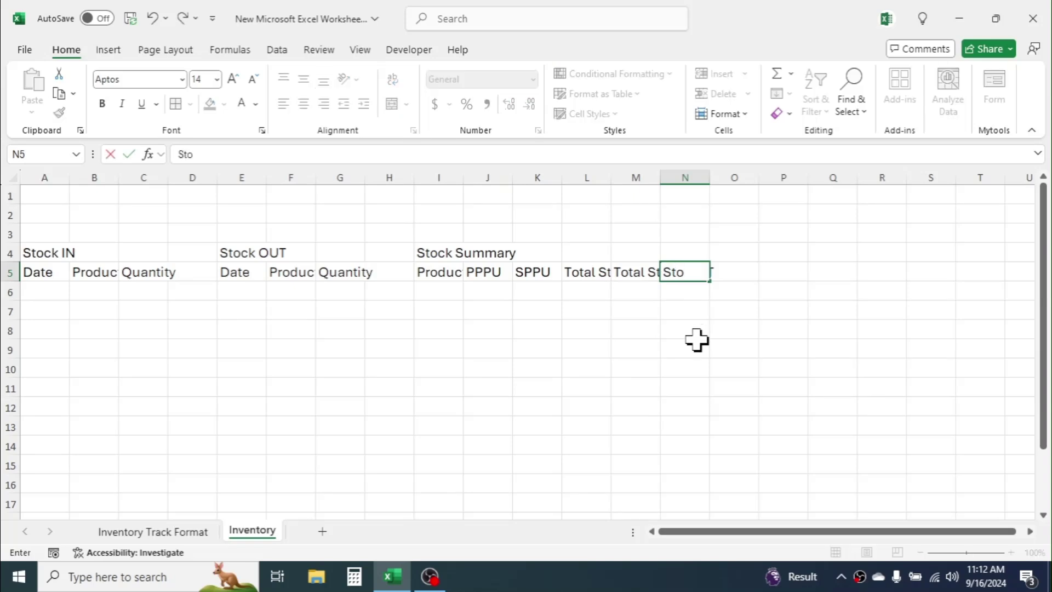
{"action": "type", "text": "ck Balance"}
{"action": "left_click", "coordinate": [697, 340]}
Merge and center the titles Stock IN across A4:C4, Stock OUT across E4:G4 and Stock Summary across I4:O4
{"action": "left_click_drag", "start_coordinate": [43, 252], "coordinate": [141, 253]}
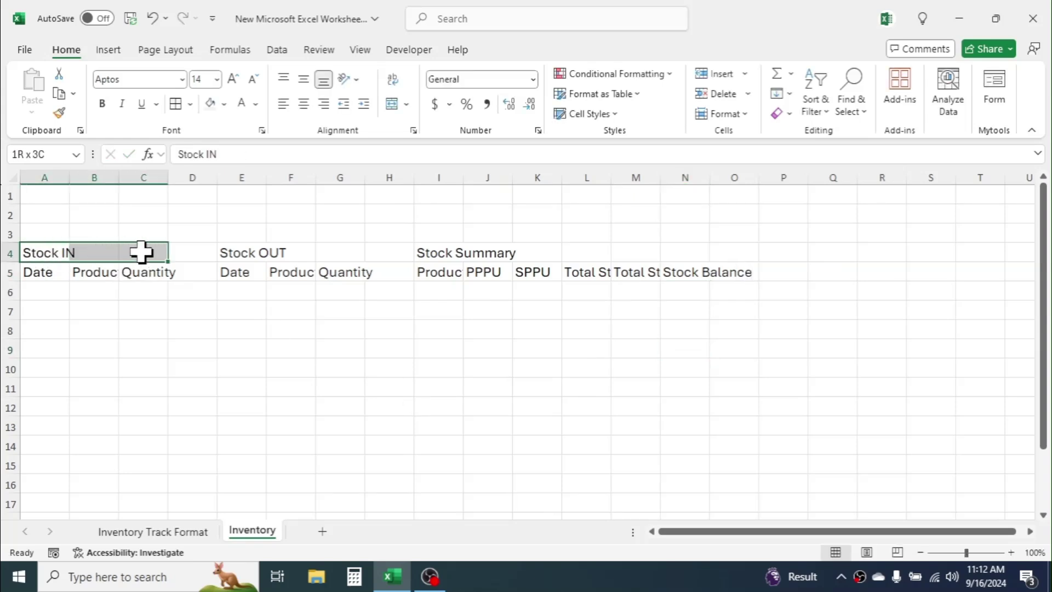
{"action": "left_click", "coordinate": [395, 103]}
{"action": "left_click_drag", "start_coordinate": [244, 255], "coordinate": [342, 254]}
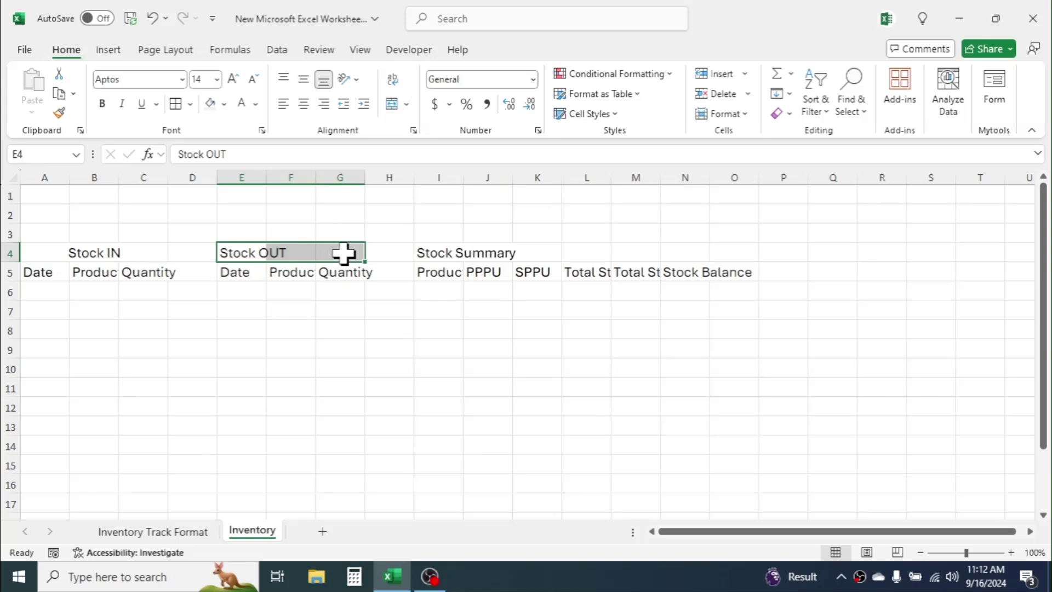
{"action": "left_click", "coordinate": [396, 105]}
{"action": "left_click_drag", "start_coordinate": [444, 253], "coordinate": [719, 250]}
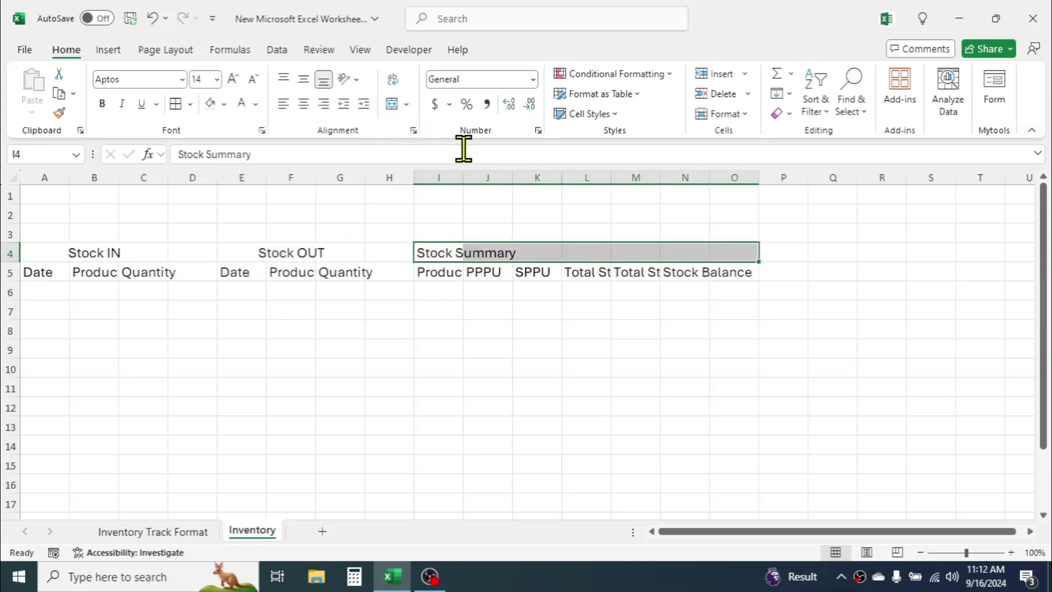
{"action": "left_click", "coordinate": [393, 106]}
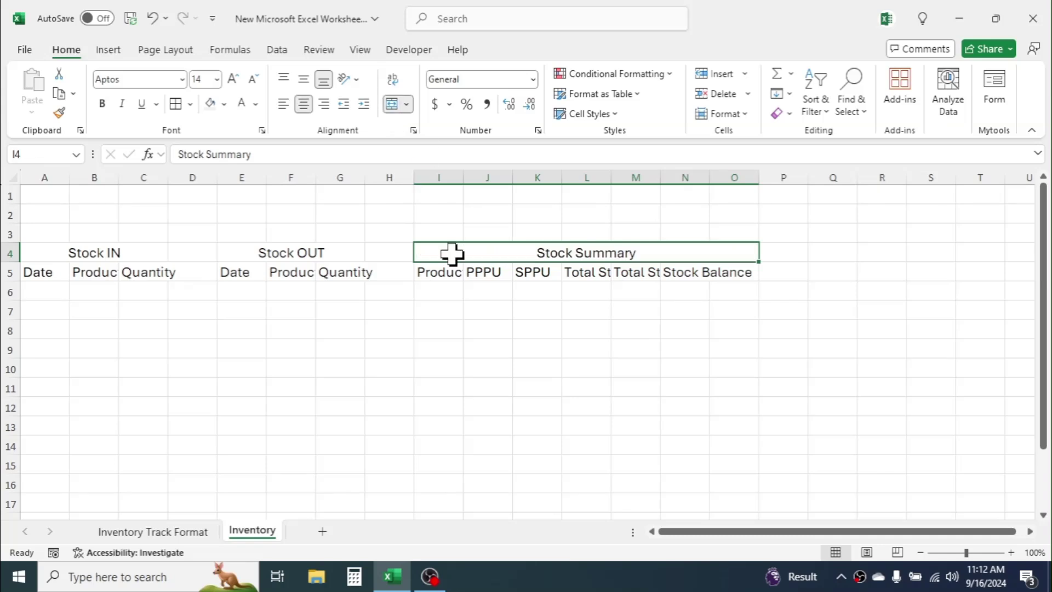
{"action": "left_click", "coordinate": [494, 370]}
Wrap the text of the header row A5:O5 and center it horizontally and vertically
{"action": "left_click_drag", "start_coordinate": [38, 271], "coordinate": [728, 272]}
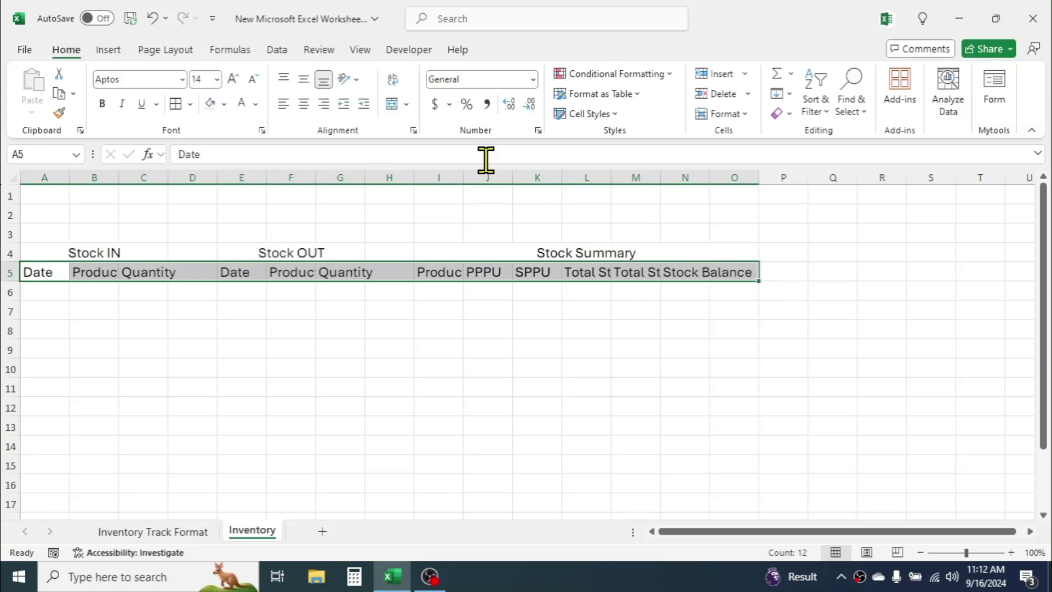
{"action": "left_click", "coordinate": [393, 81]}
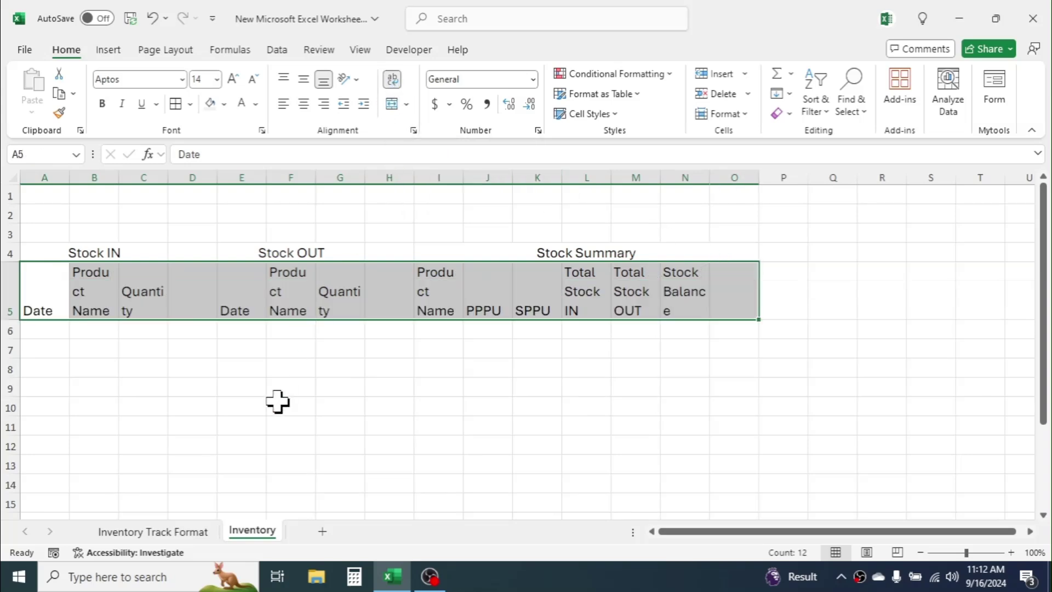
{"action": "left_click", "coordinate": [304, 104]}
{"action": "left_click", "coordinate": [303, 80]}
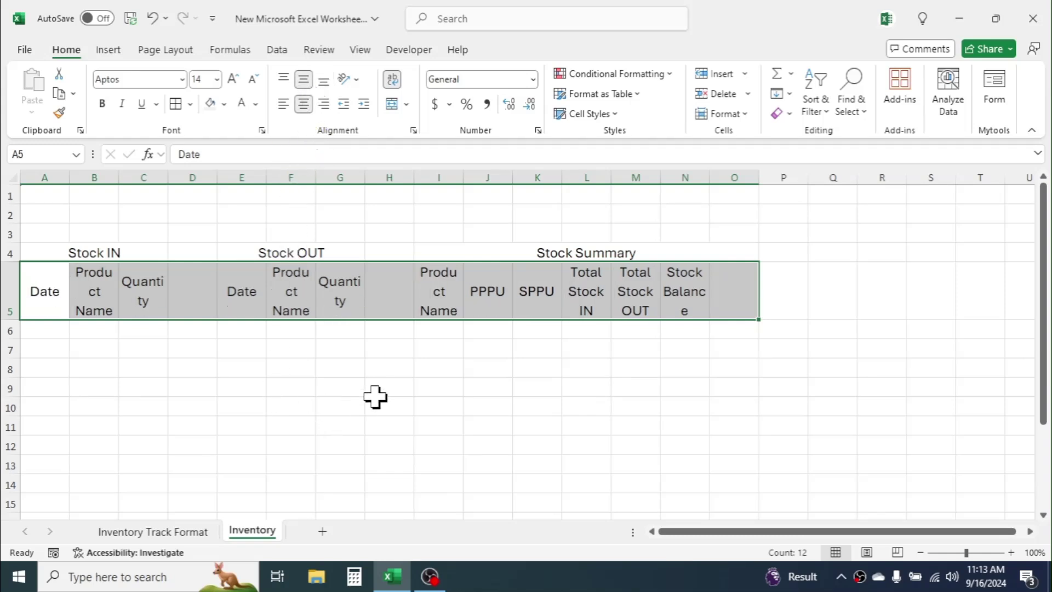
{"action": "left_click", "coordinate": [377, 392]}
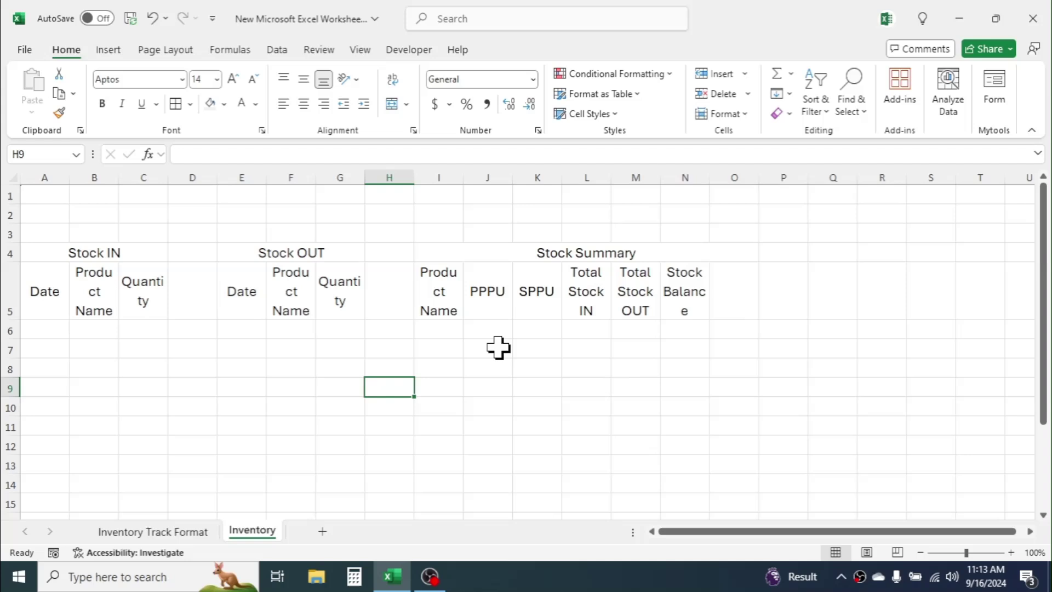
Hide the gridlines on the Inventory sheet
{"action": "left_click", "coordinate": [359, 50]}
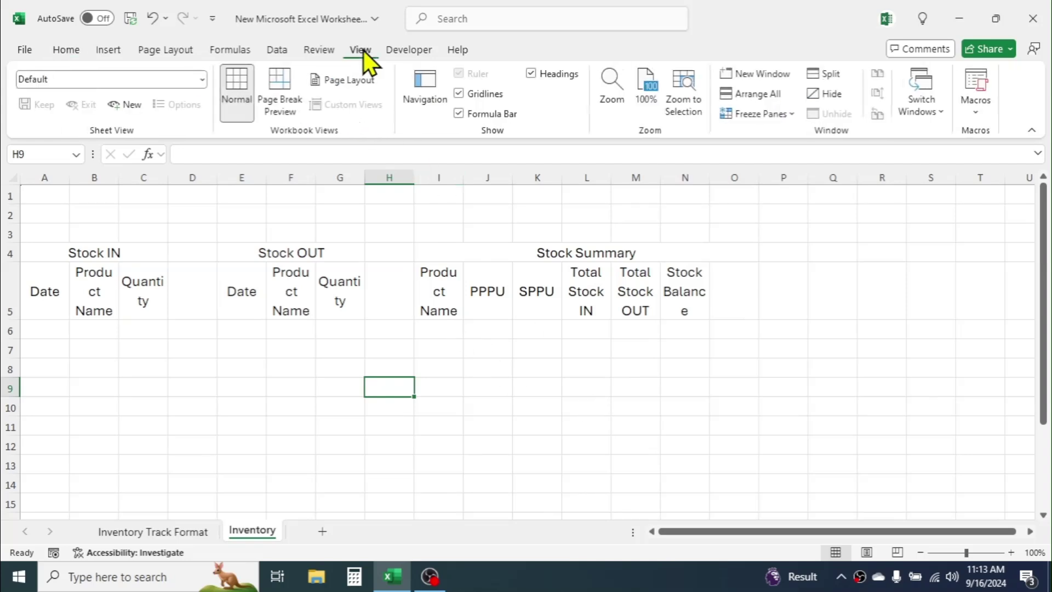
{"action": "left_click", "coordinate": [459, 93]}
{"action": "left_click", "coordinate": [407, 399]}
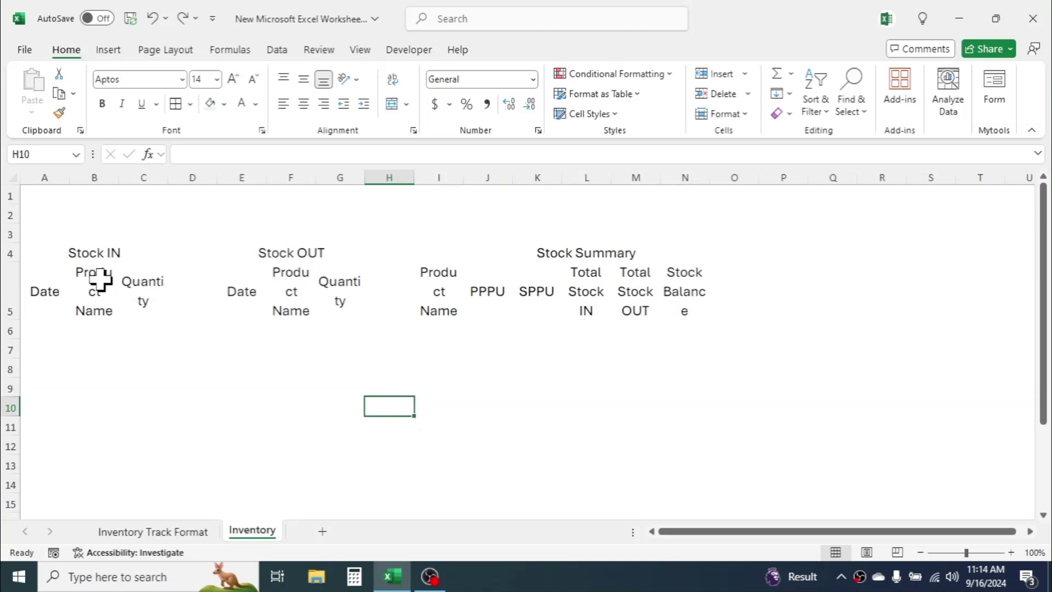
Add borders around the Stock IN cells A4:C5 and the Stock OUT cells E4:G5
{"action": "left_click_drag", "start_coordinate": [113, 256], "coordinate": [116, 307]}
{"action": "left_click", "coordinate": [175, 104]}
{"action": "left_click_drag", "start_coordinate": [304, 247], "coordinate": [300, 299]}
{"action": "left_click", "coordinate": [175, 104]}
Unmerge the Stock Summary title and merge and center it across I4:N4
{"action": "left_click_drag", "start_coordinate": [593, 242], "coordinate": [586, 298]}
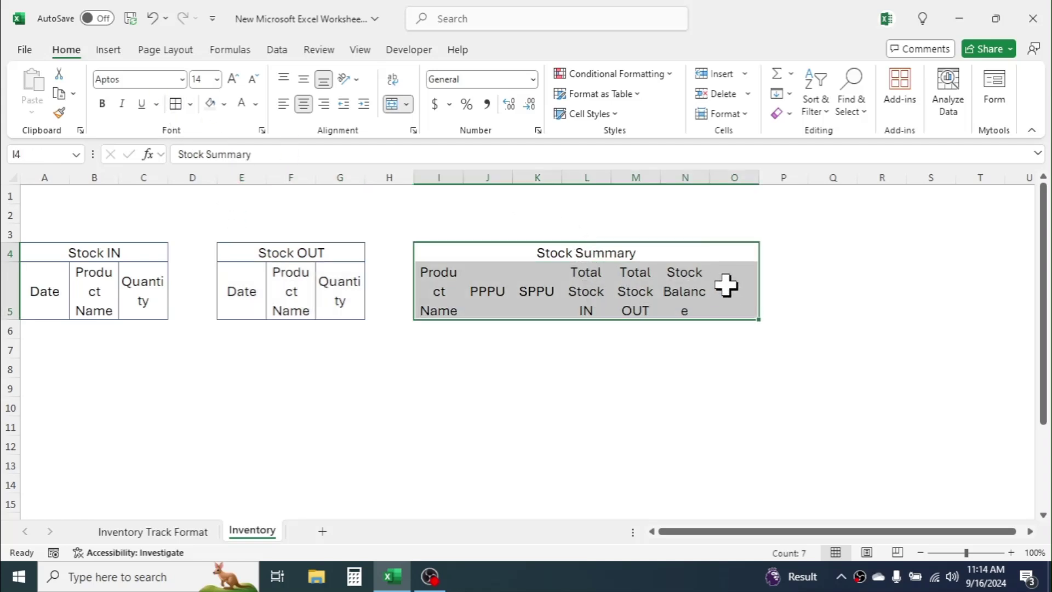
{"action": "left_click", "coordinate": [728, 277]}
{"action": "left_click", "coordinate": [728, 251]}
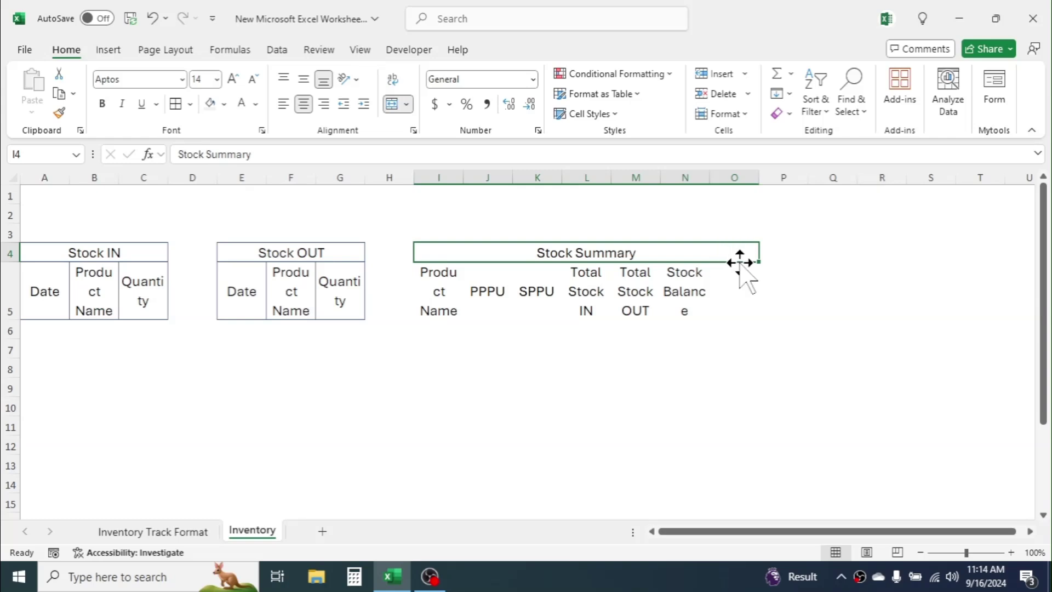
{"action": "left_click", "coordinate": [390, 104]}
{"action": "left_click", "coordinate": [551, 274]}
{"action": "left_click", "coordinate": [442, 252]}
{"action": "left_click_drag", "start_coordinate": [443, 252], "coordinate": [679, 256]}
{"action": "left_click", "coordinate": [390, 104]}
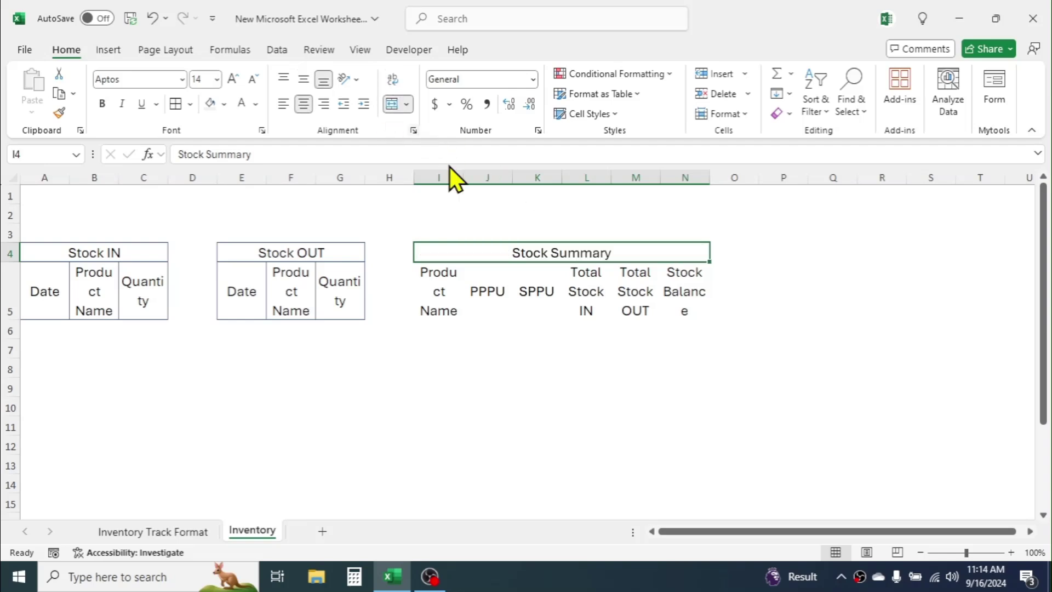
Add borders to the Stock Summary title and headers in I4:N5
{"action": "left_click_drag", "start_coordinate": [587, 256], "coordinate": [583, 301]}
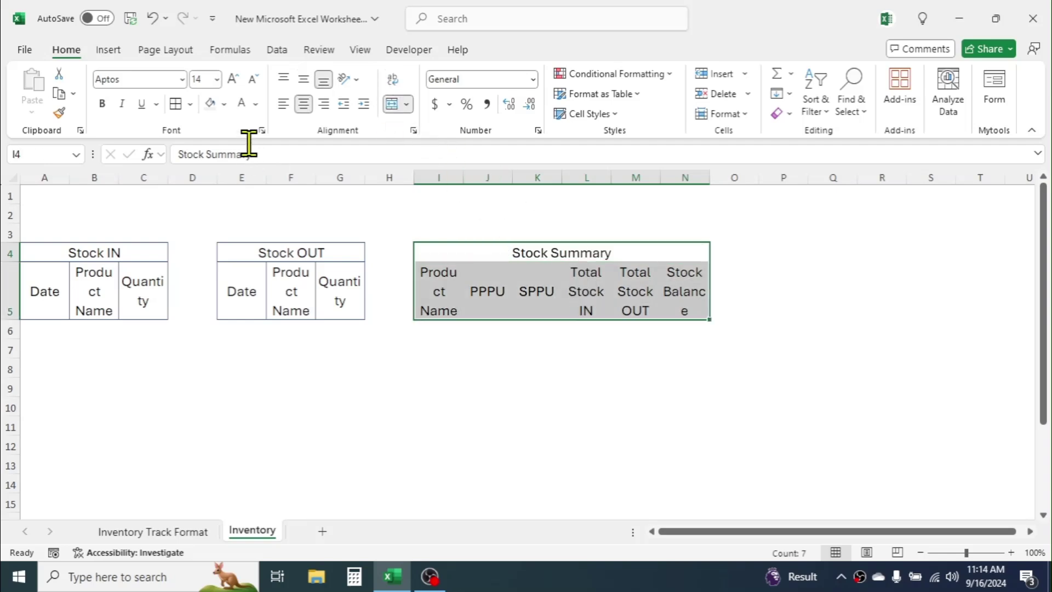
{"action": "left_click", "coordinate": [175, 104]}
{"action": "left_click", "coordinate": [701, 377]}
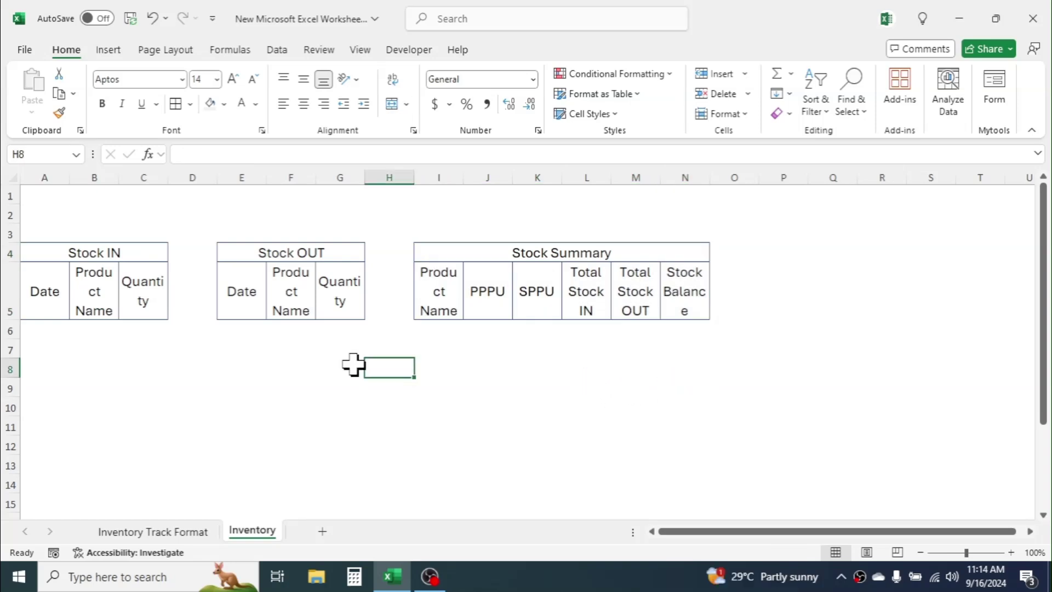
Convert the Stock IN range A5:C6 into a table with headers
{"action": "left_click_drag", "start_coordinate": [44, 294], "coordinate": [143, 329]}
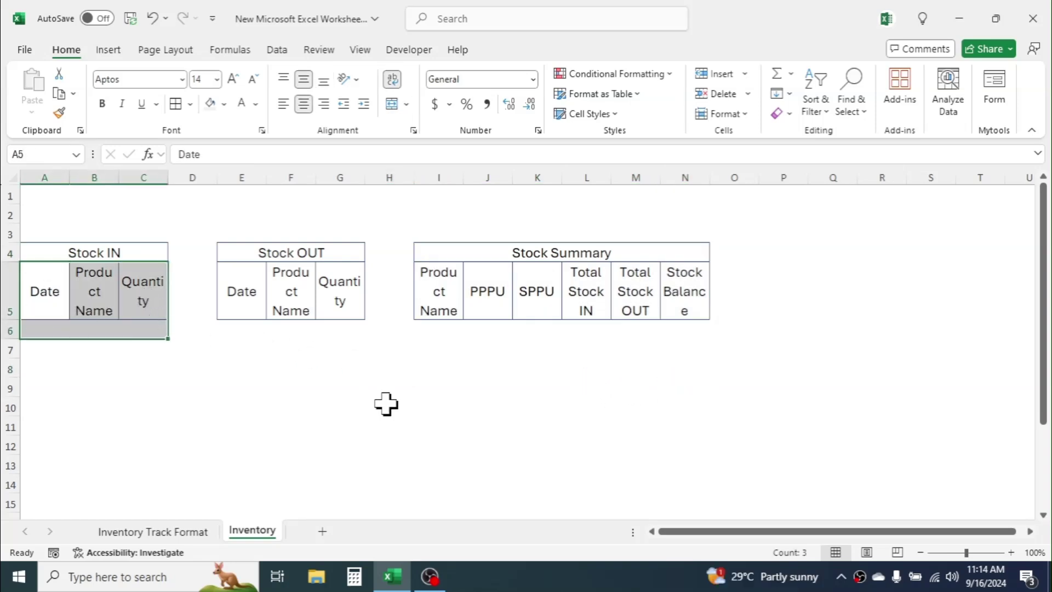
{"action": "key", "text": "ctrl+t"}
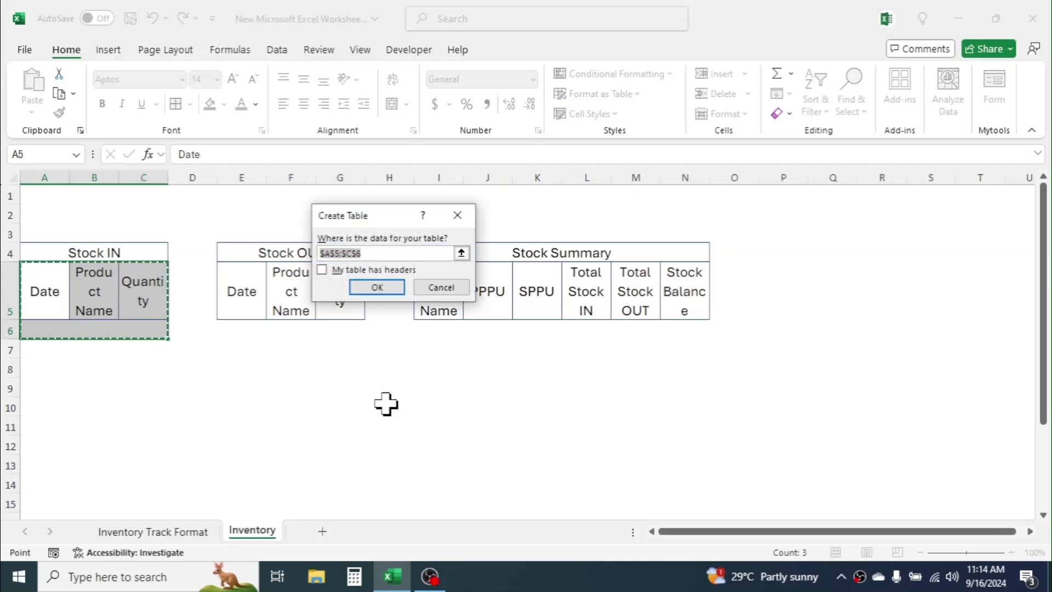
{"action": "left_click", "coordinate": [321, 269]}
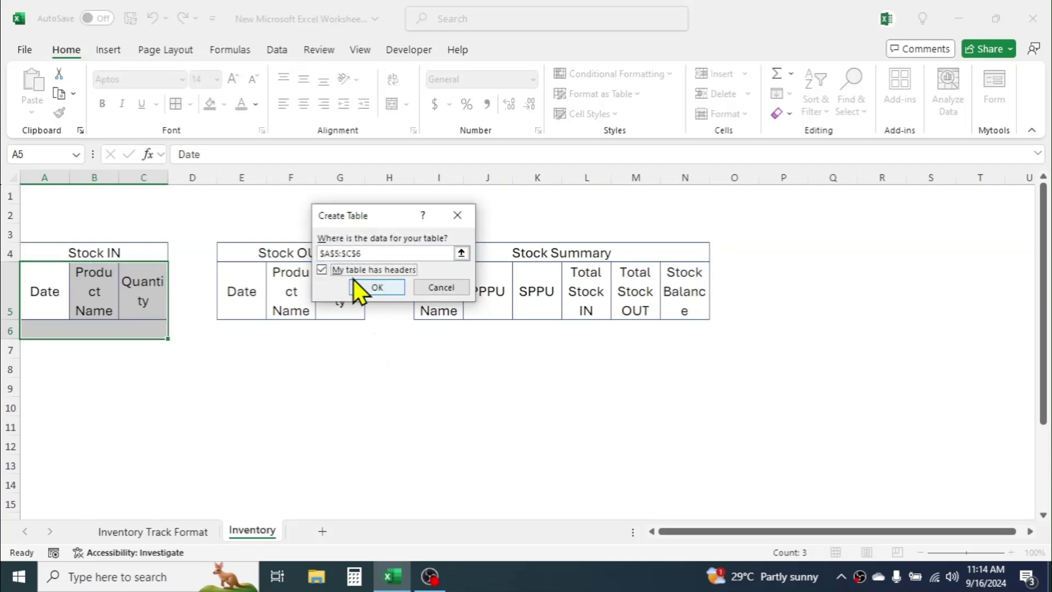
{"action": "left_click", "coordinate": [376, 286]}
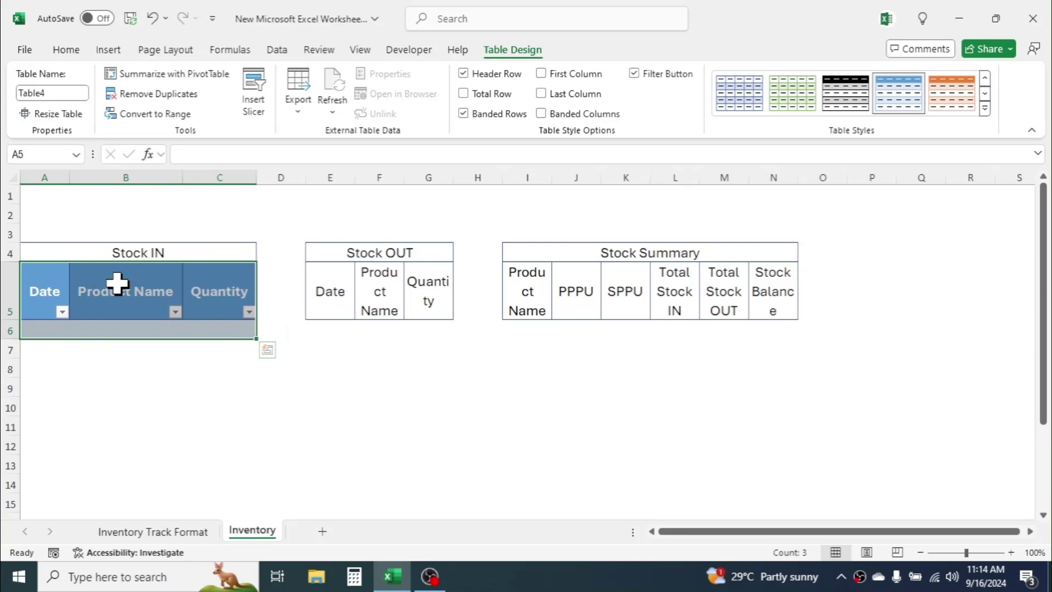
Convert the Stock OUT range E5:G6 into a table with headers
{"action": "left_click_drag", "start_coordinate": [329, 282], "coordinate": [441, 336]}
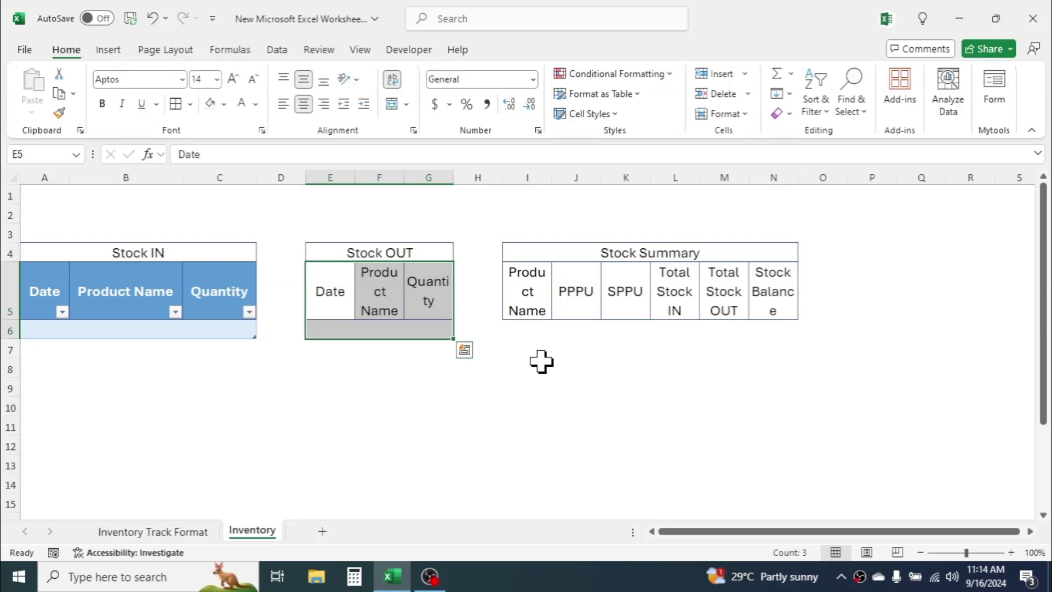
{"action": "key", "text": "ctrl+t"}
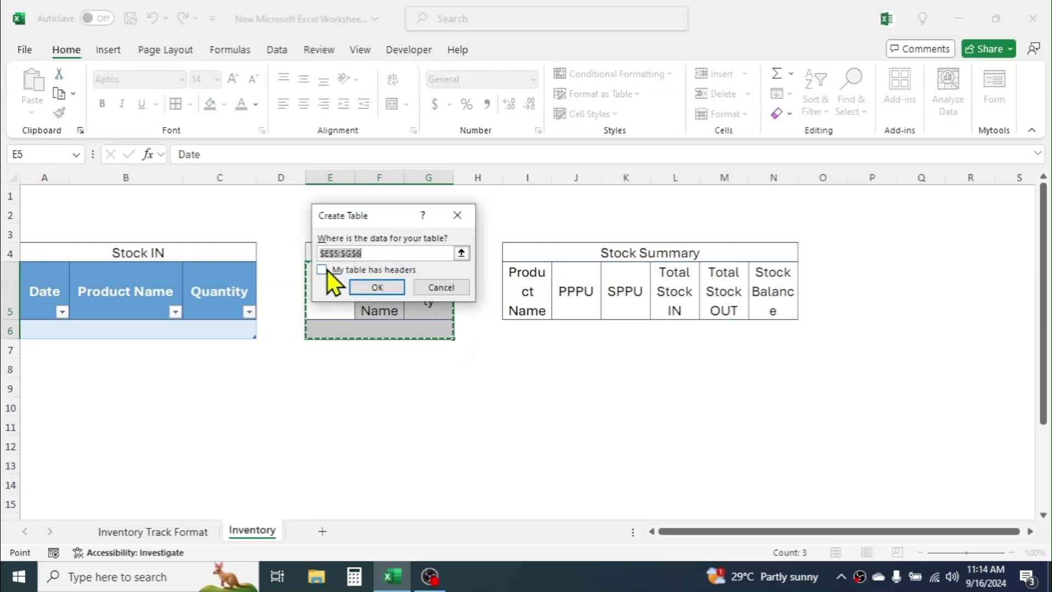
{"action": "left_click", "coordinate": [329, 270]}
{"action": "left_click", "coordinate": [366, 284]}
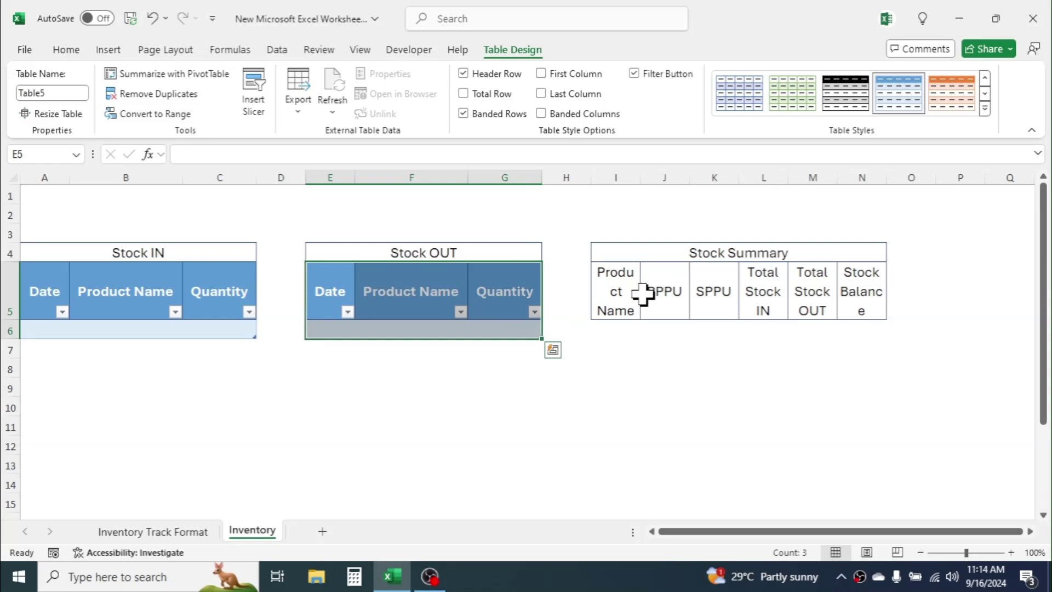
Convert the Stock Summary range I5:N6 into a table with headers
{"action": "left_click_drag", "start_coordinate": [628, 291], "coordinate": [849, 328]}
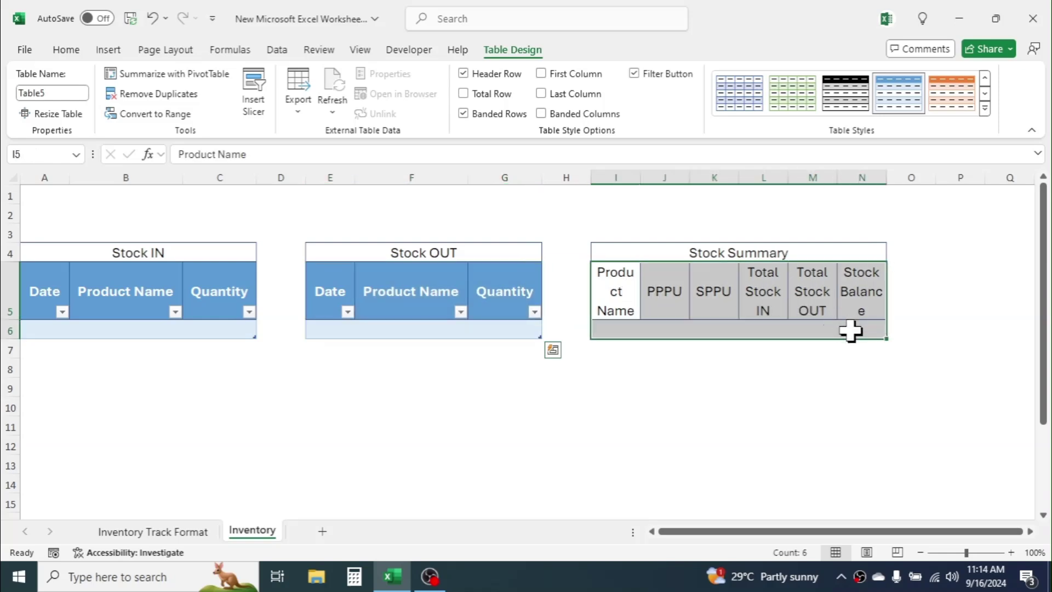
{"action": "key", "text": "ctrl+t"}
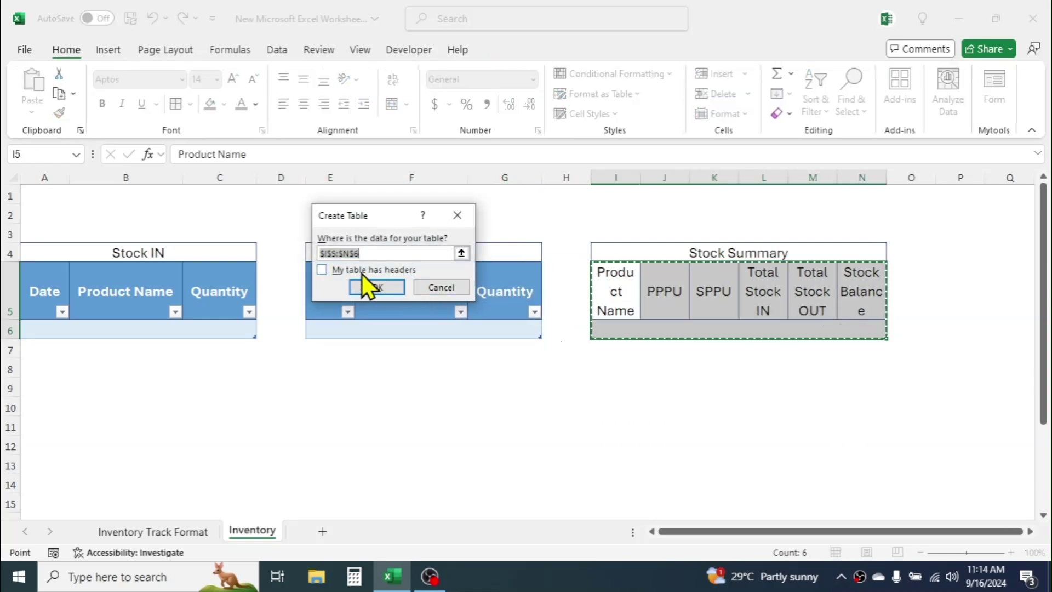
{"action": "left_click", "coordinate": [343, 273]}
{"action": "left_click", "coordinate": [396, 290]}
{"action": "left_click", "coordinate": [646, 438]}
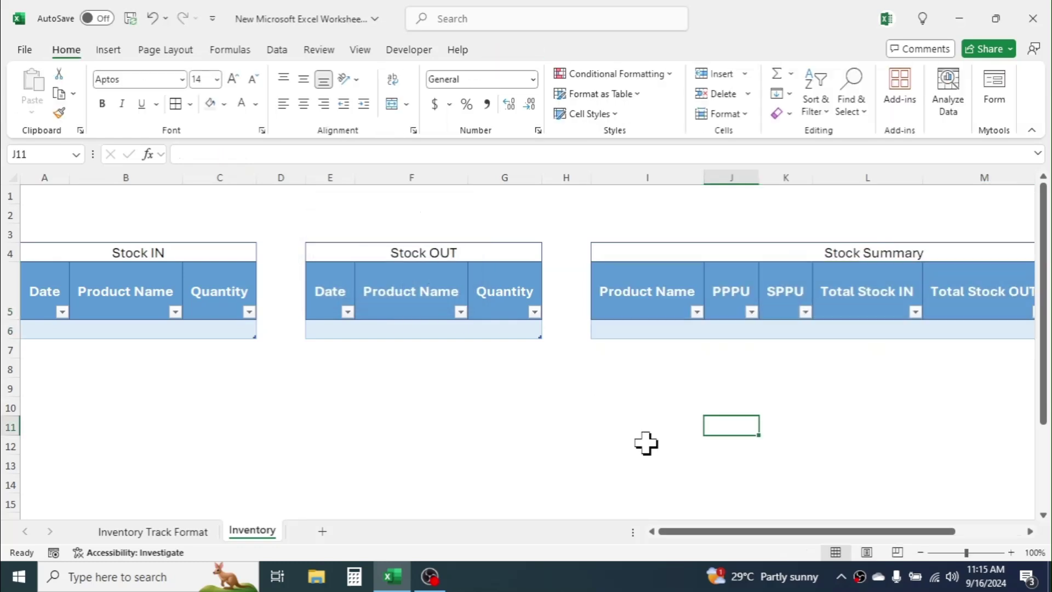
Turn off the header filter buttons in the Stock IN, Stock OUT and Stock Summary tables
{"action": "left_click", "coordinate": [110, 287]}
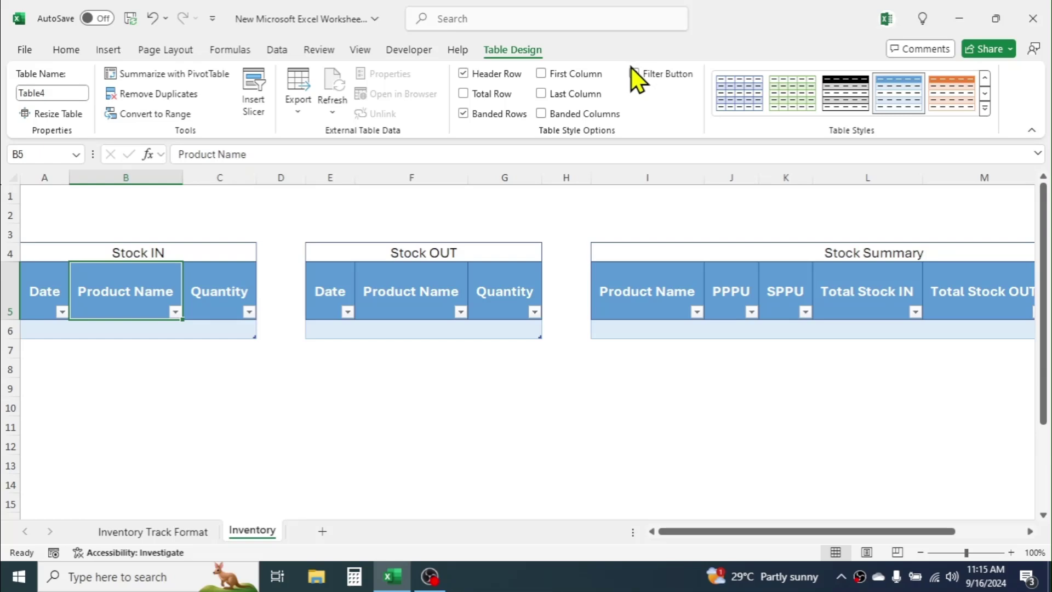
{"action": "left_click", "coordinate": [440, 285]}
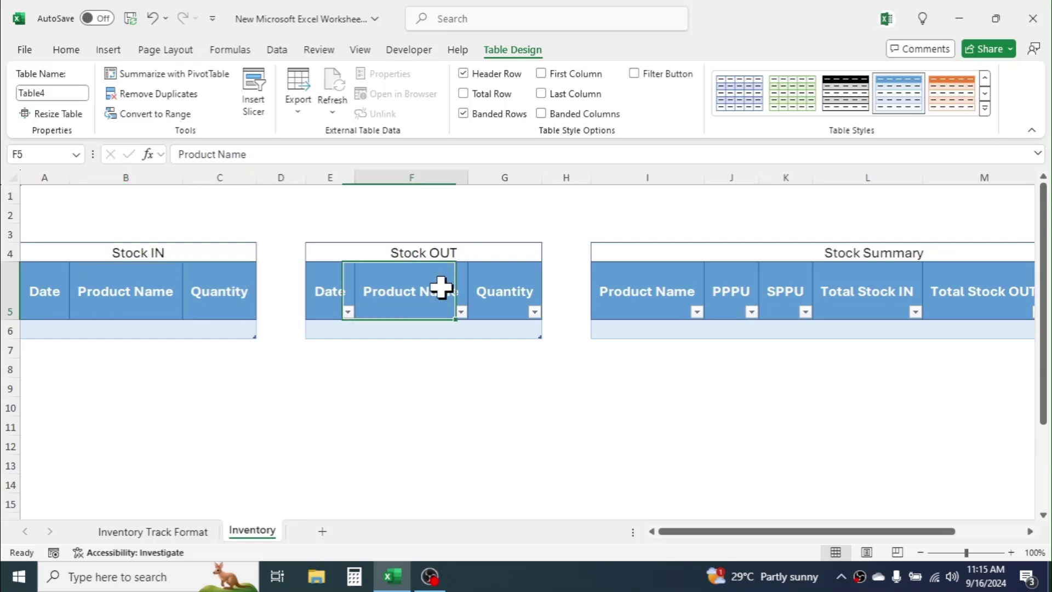
{"action": "left_click", "coordinate": [656, 279]}
{"action": "left_click", "coordinate": [634, 73]}
{"action": "left_click", "coordinate": [411, 406]}
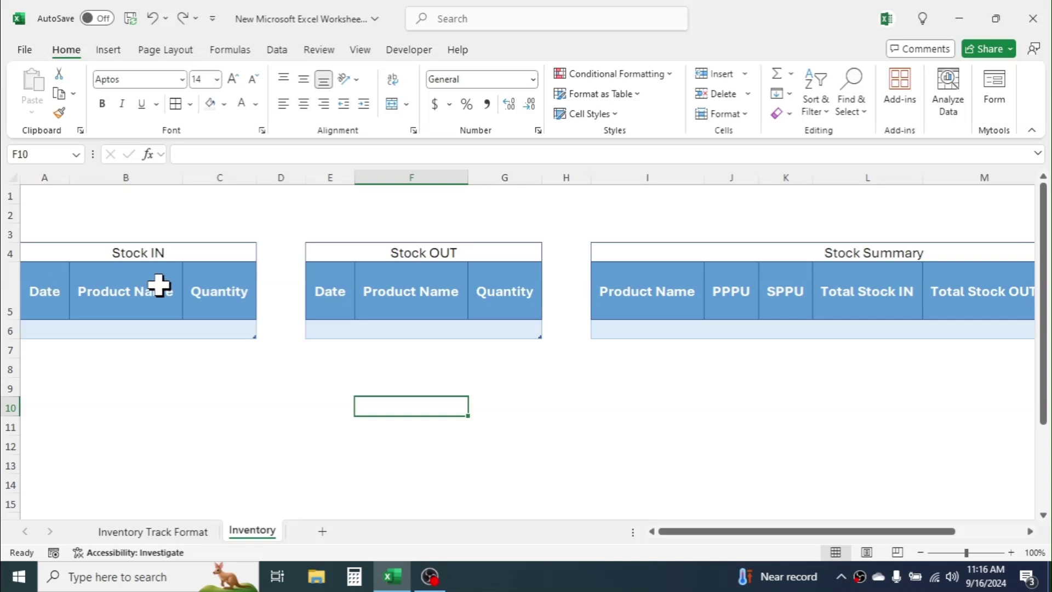
Widen the Date columns A and E, and narrow columns C, D, G, H, L, M and N
{"action": "left_click_drag", "start_coordinate": [71, 179], "coordinate": [86, 178]}
{"action": "left_click_drag", "start_coordinate": [271, 178], "coordinate": [252, 178]}
{"action": "left_click_drag", "start_coordinate": [350, 178], "coordinate": [376, 178]}
{"action": "mouse_move", "coordinate": [563, 178]}
{"action": "left_mouse_down"}
{"action": "mouse_move", "coordinate": [539, 178]}
{"action": "mouse_move", "coordinate": [559, 178]}
{"action": "left_mouse_up"}
{"action": "left_click_drag", "start_coordinate": [301, 178], "coordinate": [274, 179]}
{"action": "left_click_drag", "start_coordinate": [865, 178], "coordinate": [823, 184]}
{"action": "left_click_drag", "start_coordinate": [943, 178], "coordinate": [888, 178]}
{"action": "left_click_drag", "start_coordinate": [1009, 178], "coordinate": [968, 178]}
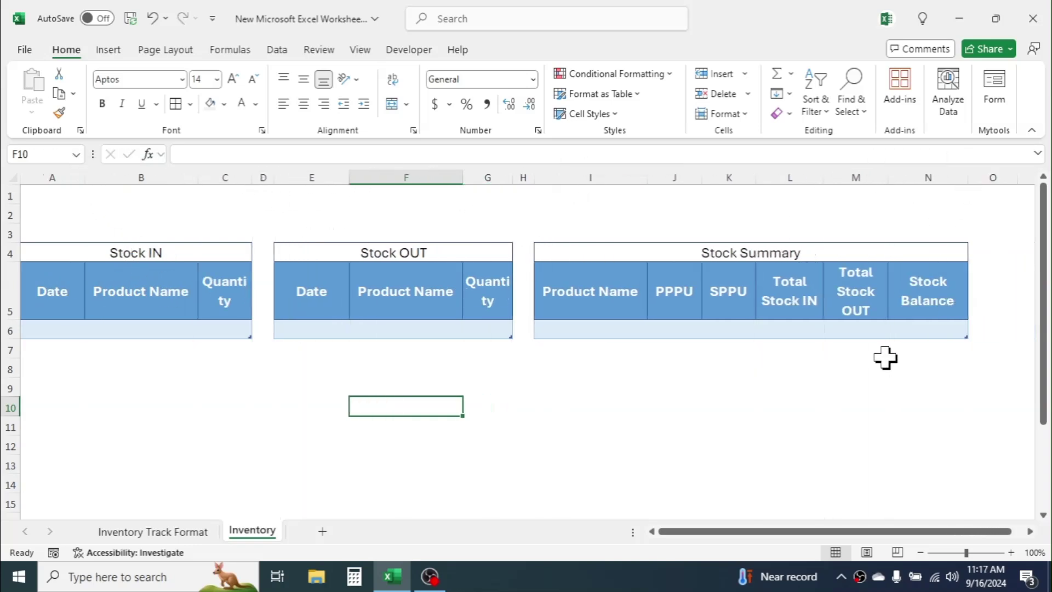
Apply the light green banded table style to the Stock IN, Stock OUT and Stock Summary tables
{"action": "left_click", "coordinate": [145, 293]}
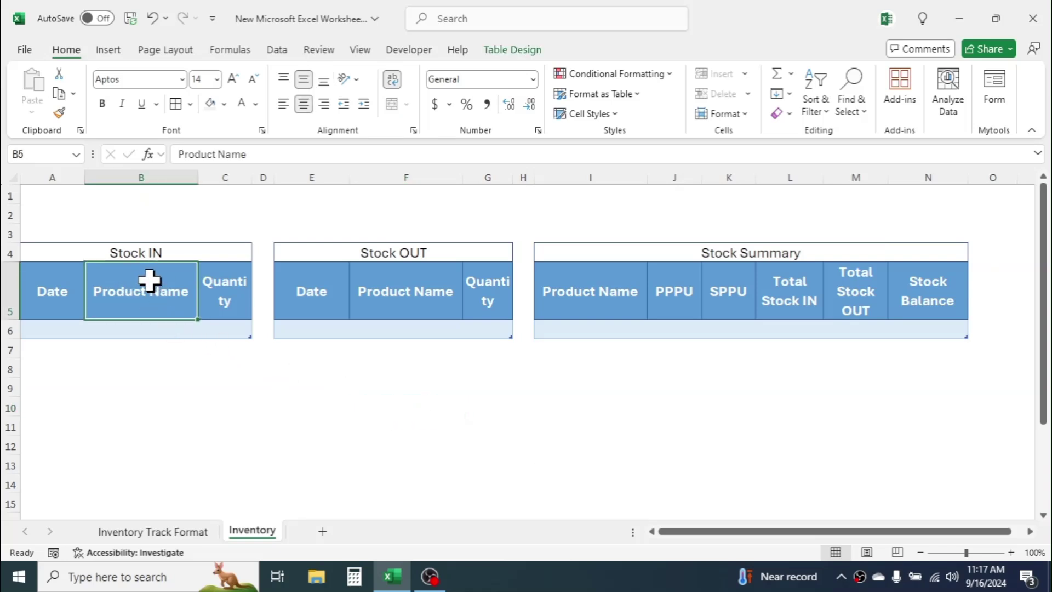
{"action": "left_click", "coordinate": [509, 49]}
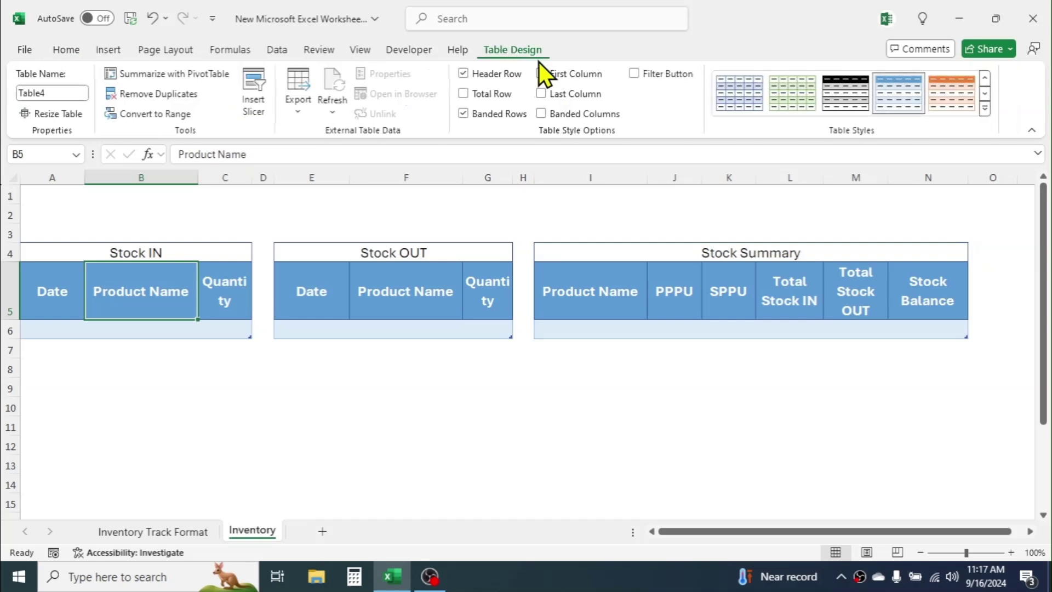
{"action": "left_click", "coordinate": [789, 89]}
{"action": "left_click", "coordinate": [389, 293]}
{"action": "left_click", "coordinate": [794, 93]}
{"action": "left_click", "coordinate": [728, 291]}
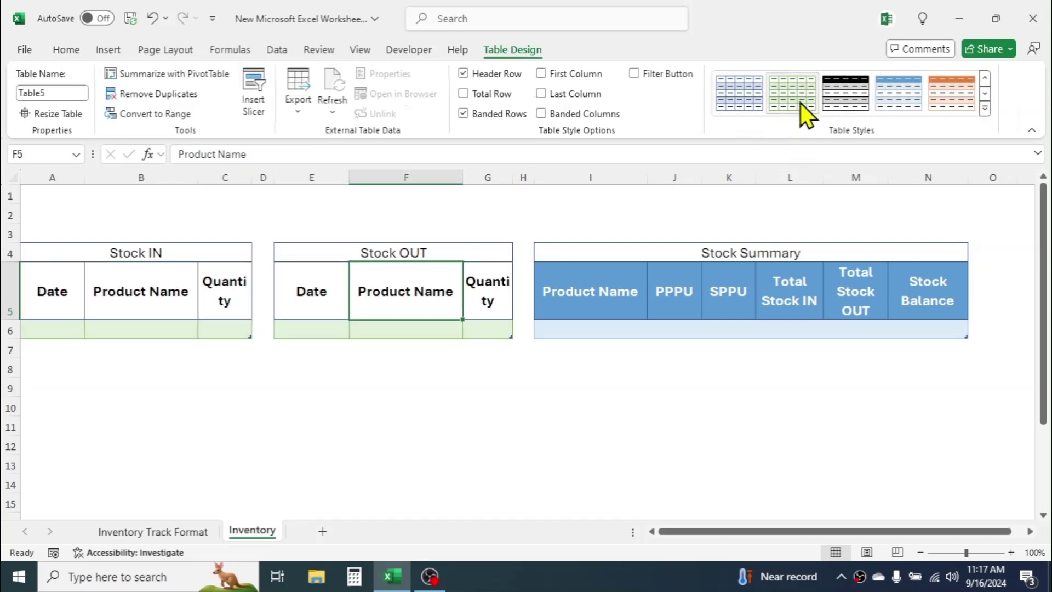
{"action": "left_click", "coordinate": [791, 92]}
{"action": "left_click", "coordinate": [439, 406]}
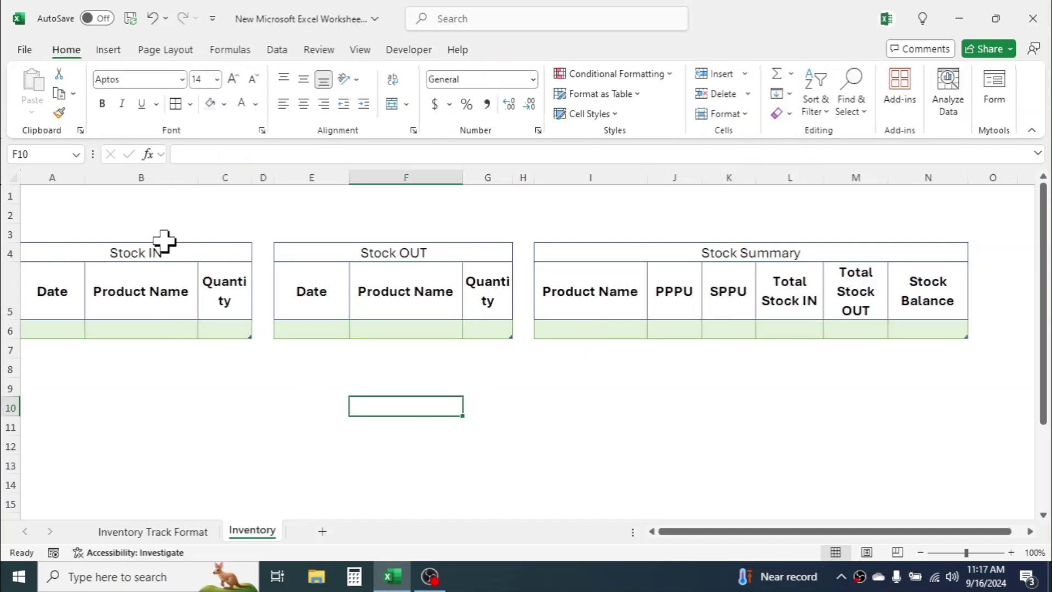
Fill the Stock IN title and headers A4:C5 with light blue
{"action": "left_click_drag", "start_coordinate": [161, 252], "coordinate": [159, 299]}
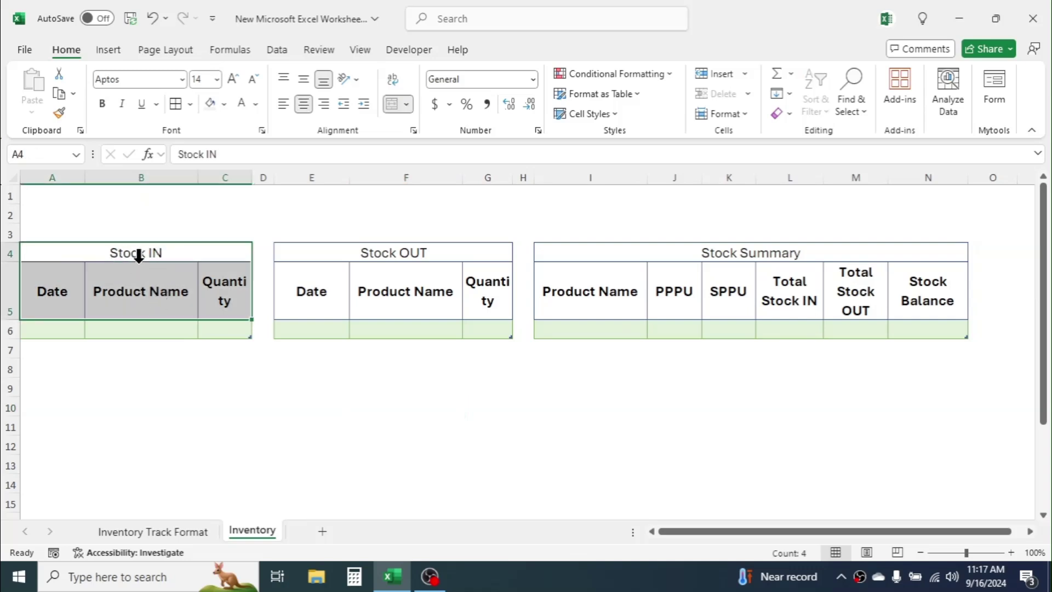
{"action": "left_click", "coordinate": [224, 104]}
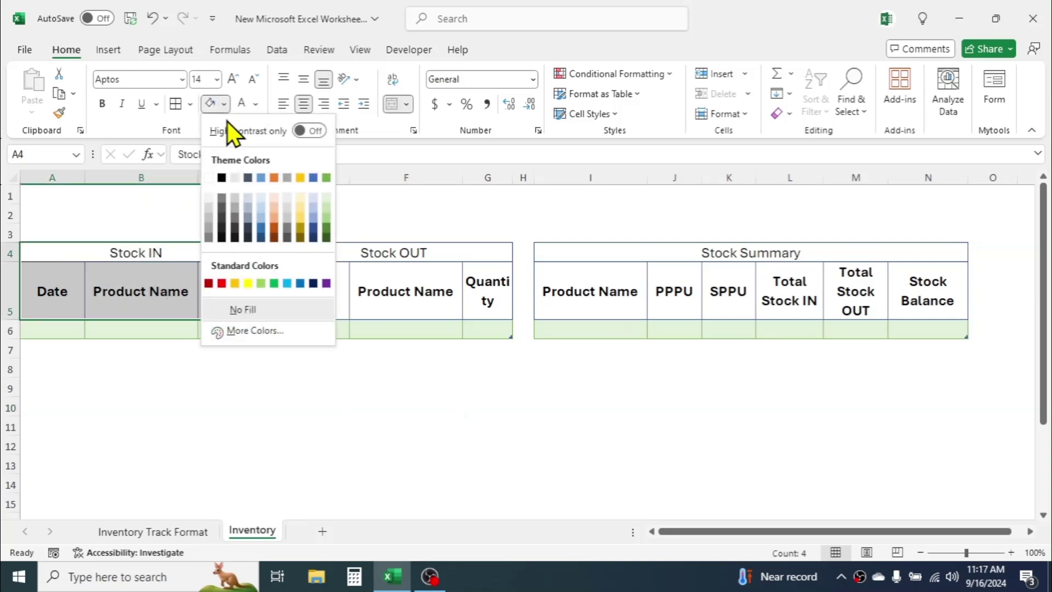
{"action": "left_click", "coordinate": [260, 206]}
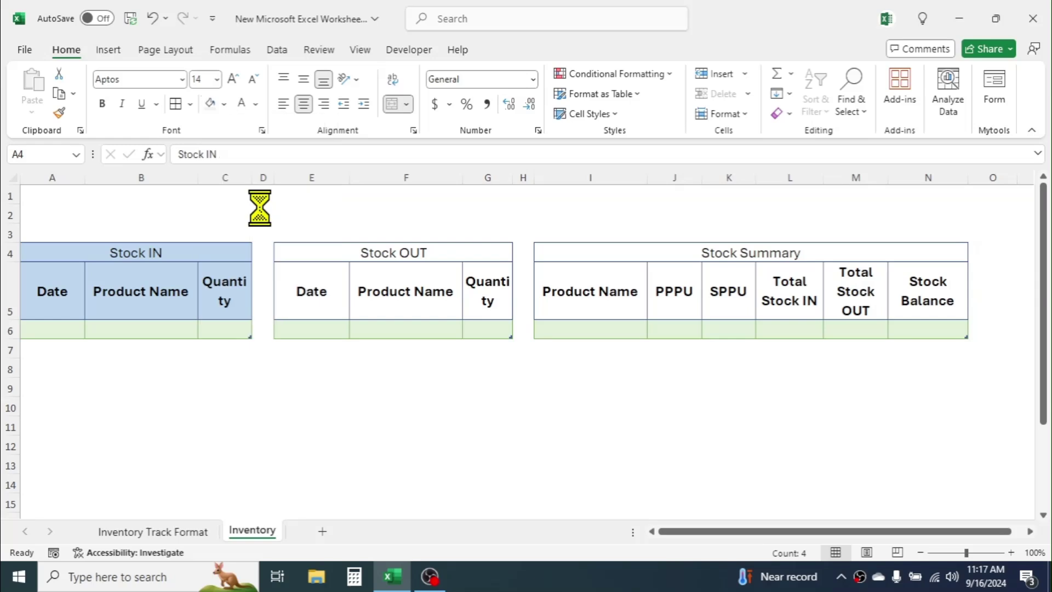
Fill the Stock OUT title and headers E4:G5 with light orange
{"action": "left_click", "coordinate": [397, 258]}
{"action": "left_click_drag", "start_coordinate": [397, 265], "coordinate": [399, 289]}
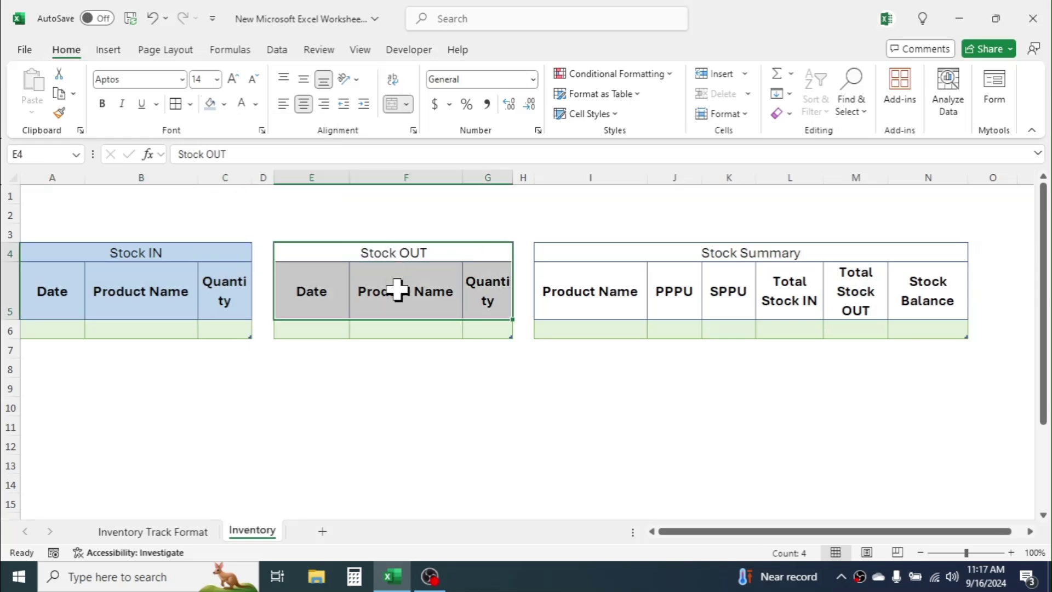
{"action": "left_click", "coordinate": [225, 105]}
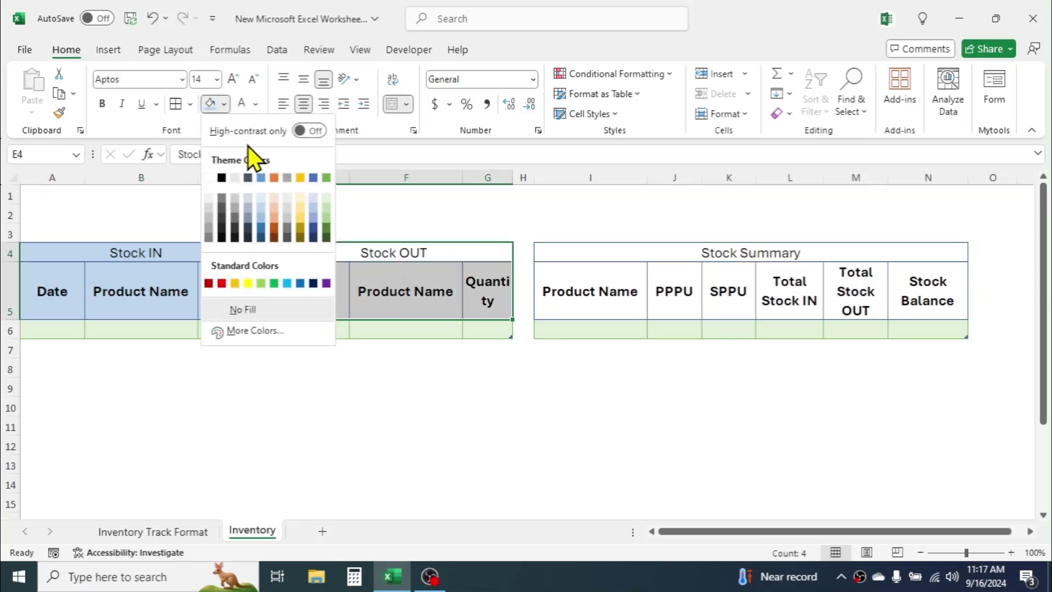
{"action": "left_click", "coordinate": [271, 209]}
Fill the Stock Summary title and headers I4:N5 with light gray
{"action": "mouse_move", "coordinate": [703, 241]}
{"action": "left_mouse_down"}
{"action": "mouse_move", "coordinate": [732, 249]}
{"action": "mouse_move", "coordinate": [716, 285]}
{"action": "left_mouse_up"}
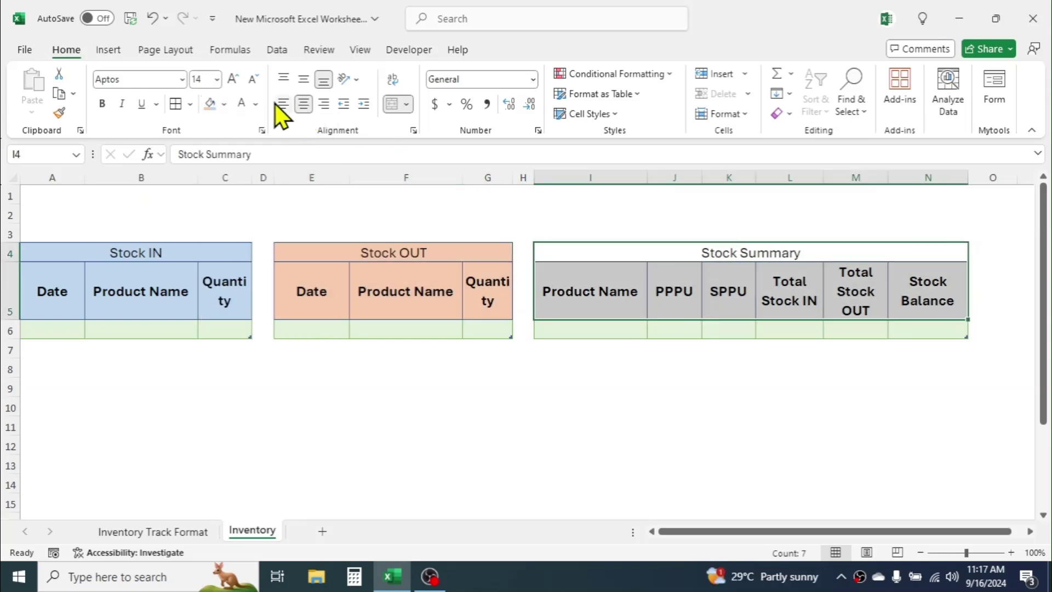
{"action": "left_click", "coordinate": [224, 105]}
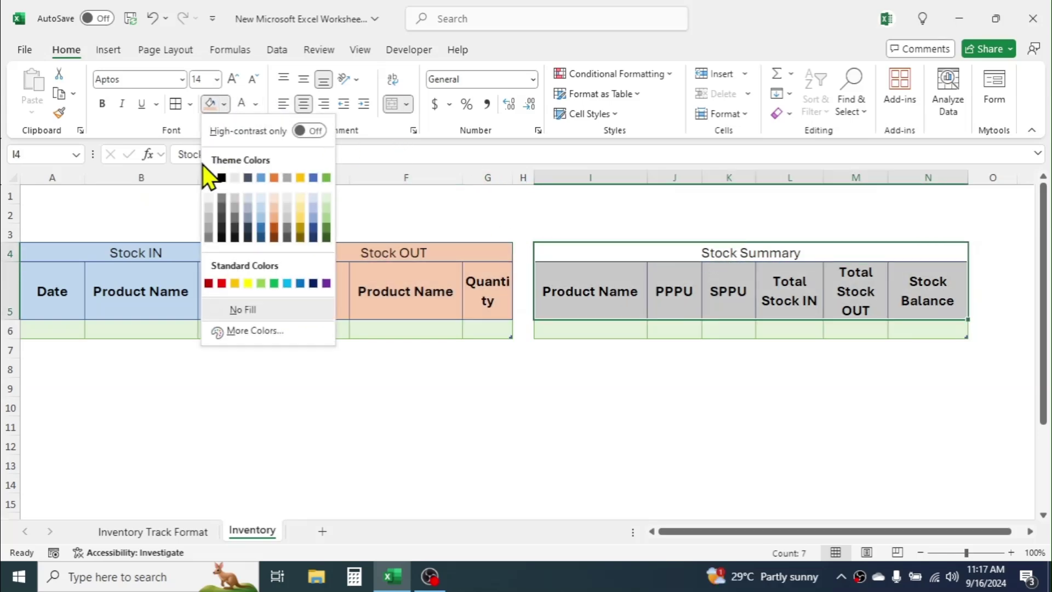
{"action": "left_click", "coordinate": [208, 210]}
{"action": "left_click", "coordinate": [581, 386]}
Make rows 1 and 2 taller and add a light gray text box about 0.37" high by 1.89" wide above the Stock IN table
{"action": "left_click_drag", "start_coordinate": [11, 201], "coordinate": [10, 235]}
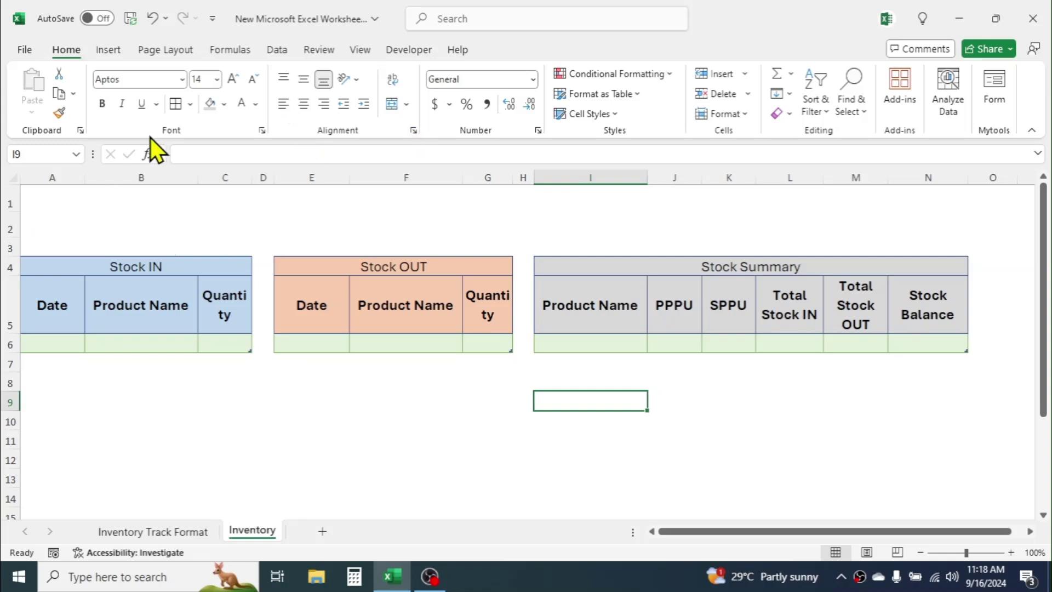
{"action": "left_click", "coordinate": [107, 50]}
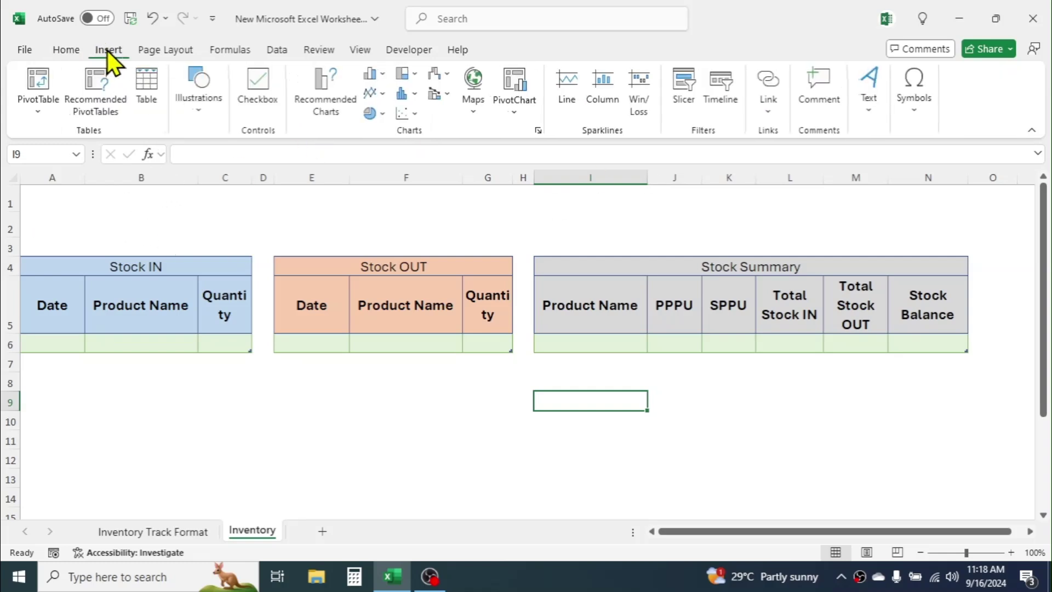
{"action": "left_click", "coordinate": [874, 112]}
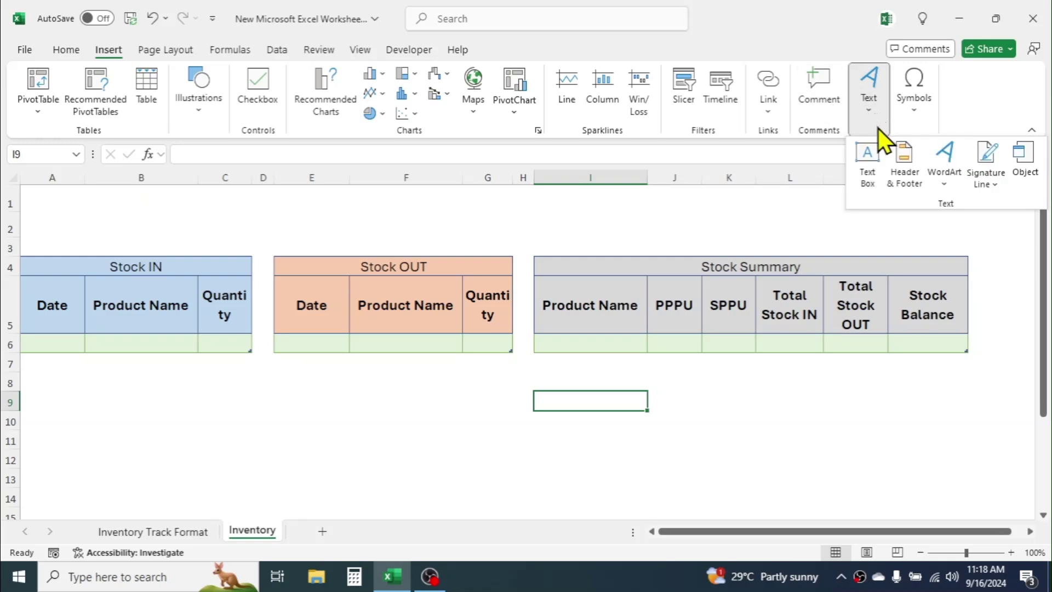
{"action": "left_click", "coordinate": [865, 154]}
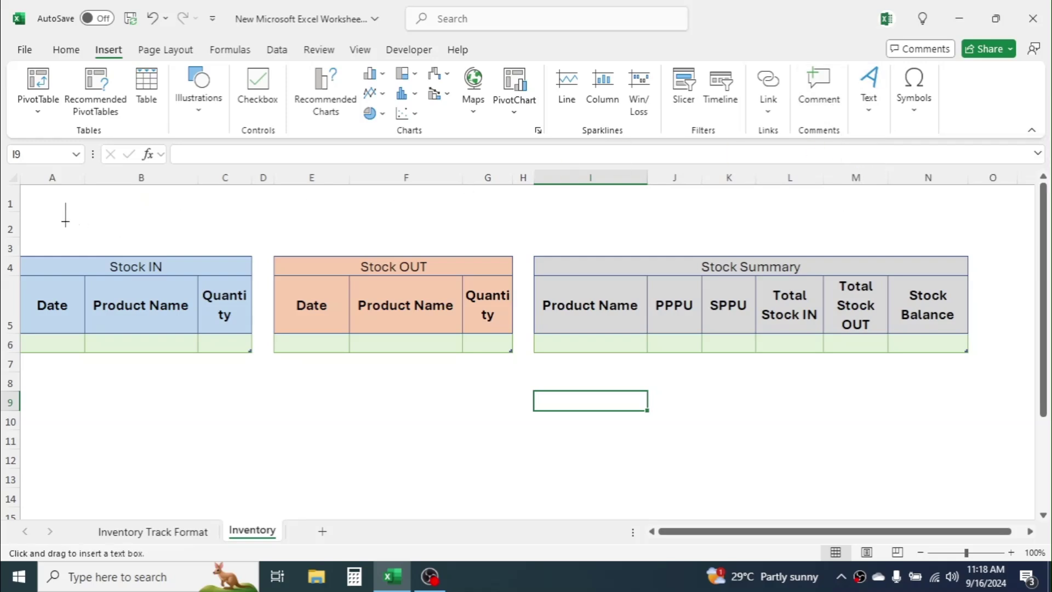
{"action": "left_click_drag", "start_coordinate": [69, 218], "coordinate": [208, 245]}
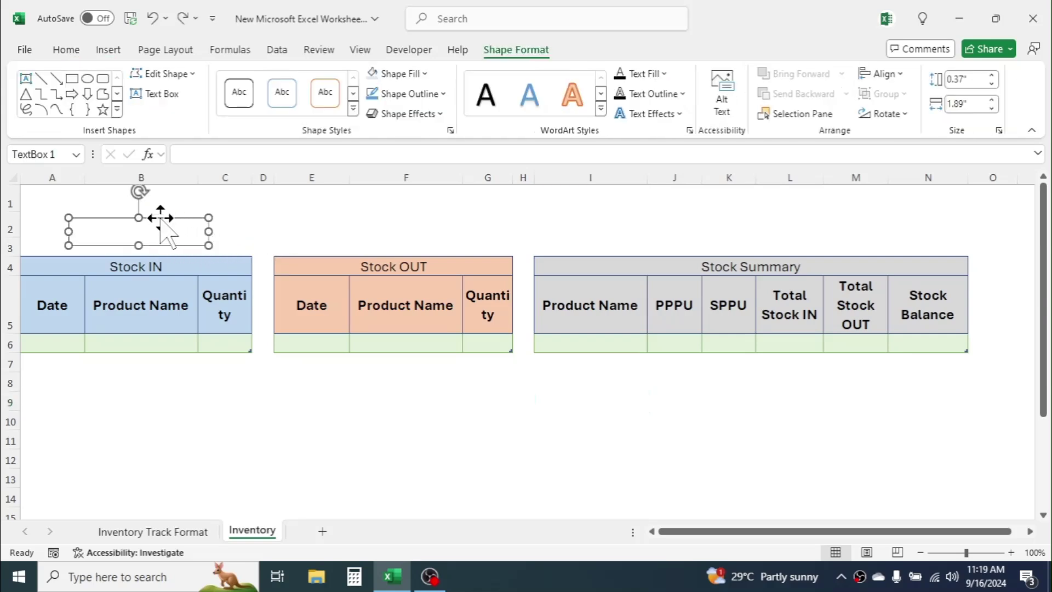
{"action": "left_click", "coordinate": [427, 74]}
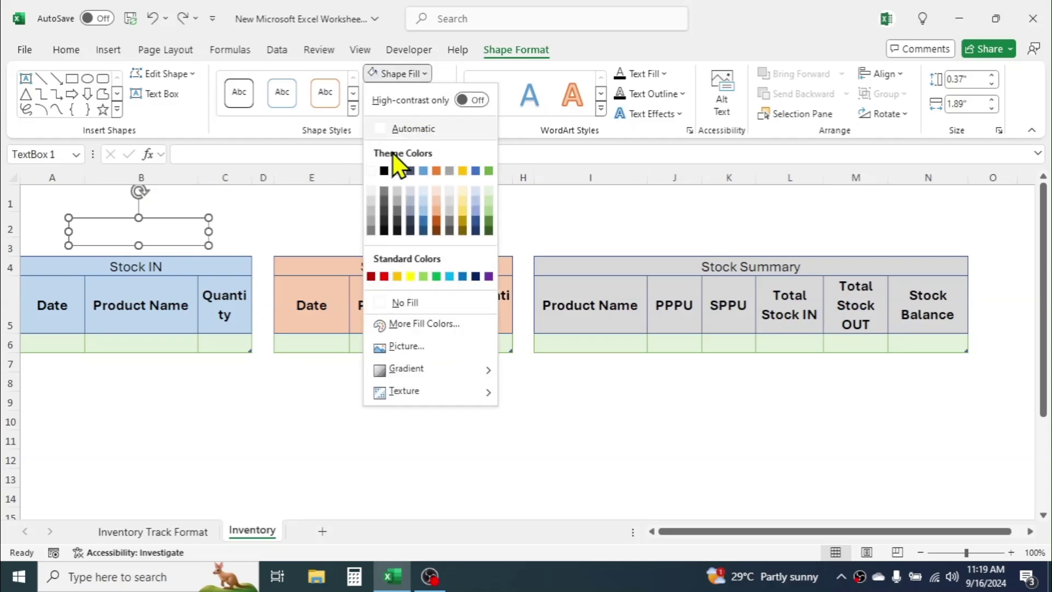
{"action": "left_click", "coordinate": [370, 192]}
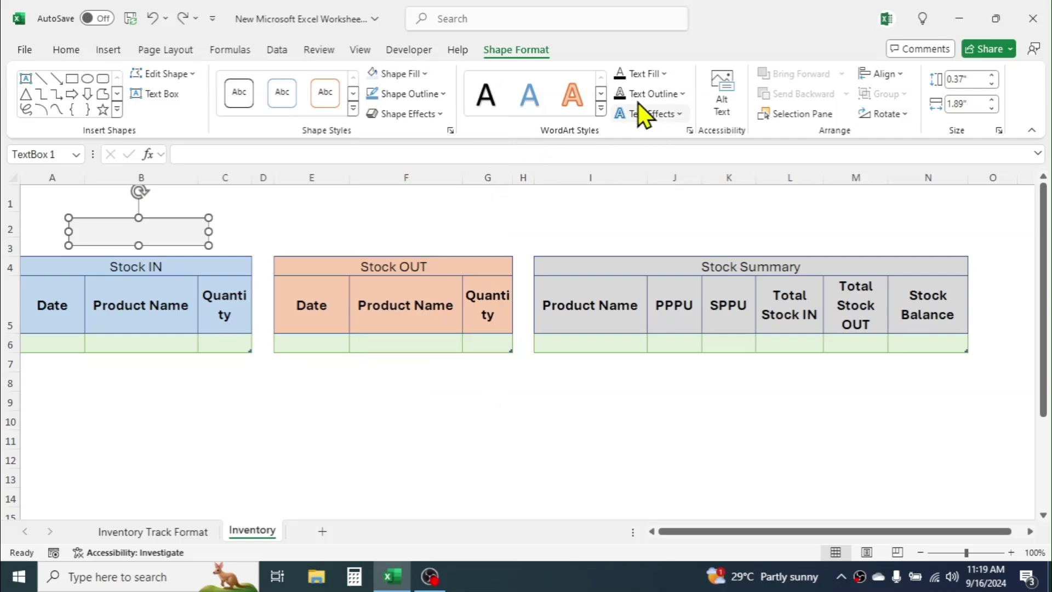
Insert a black shadowed WordArt with the text "Total Purchase Value"
{"action": "left_click", "coordinate": [110, 51]}
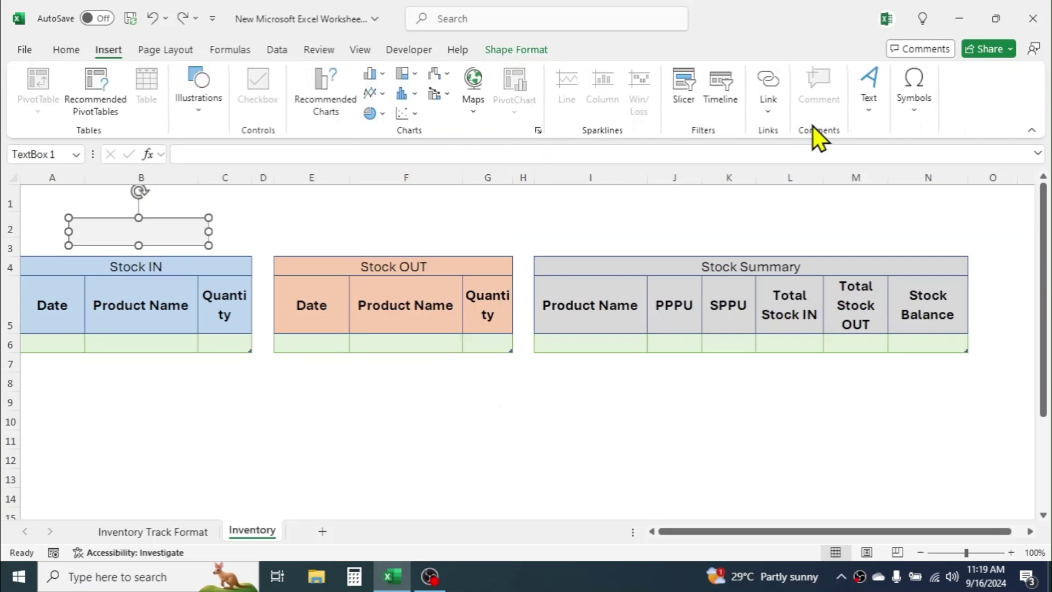
{"action": "left_click", "coordinate": [863, 112]}
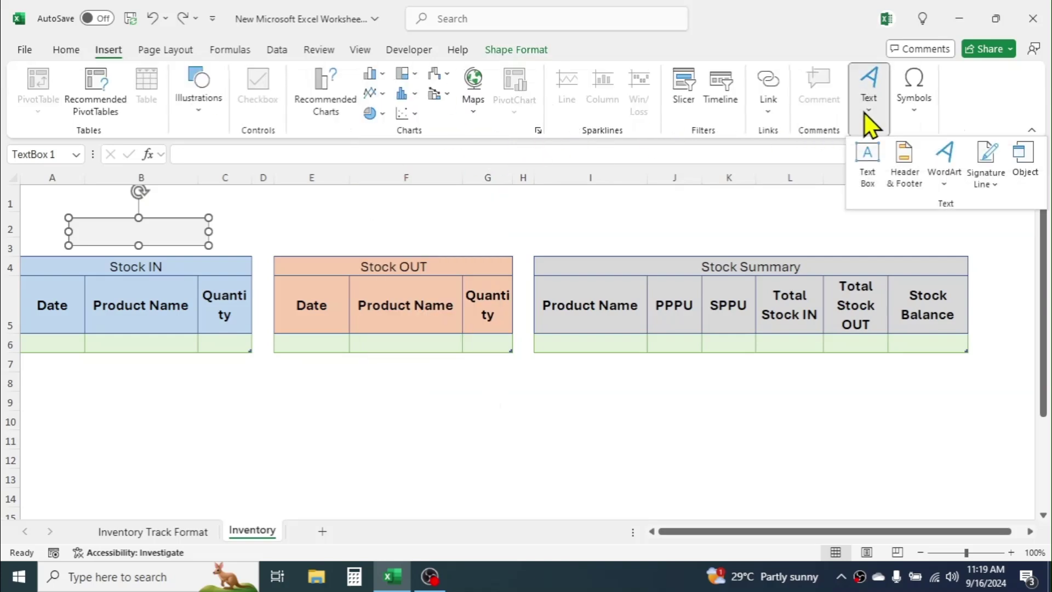
{"action": "left_click", "coordinate": [946, 161]}
{"action": "left_click", "coordinate": [839, 226]}
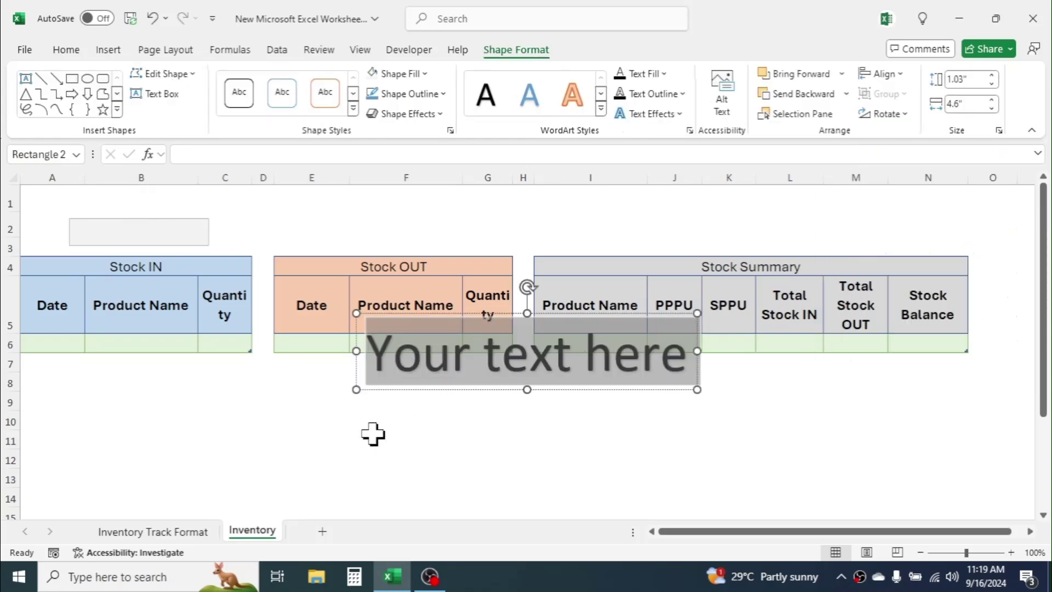
{"action": "type", "text": "Total Purchase Value"}
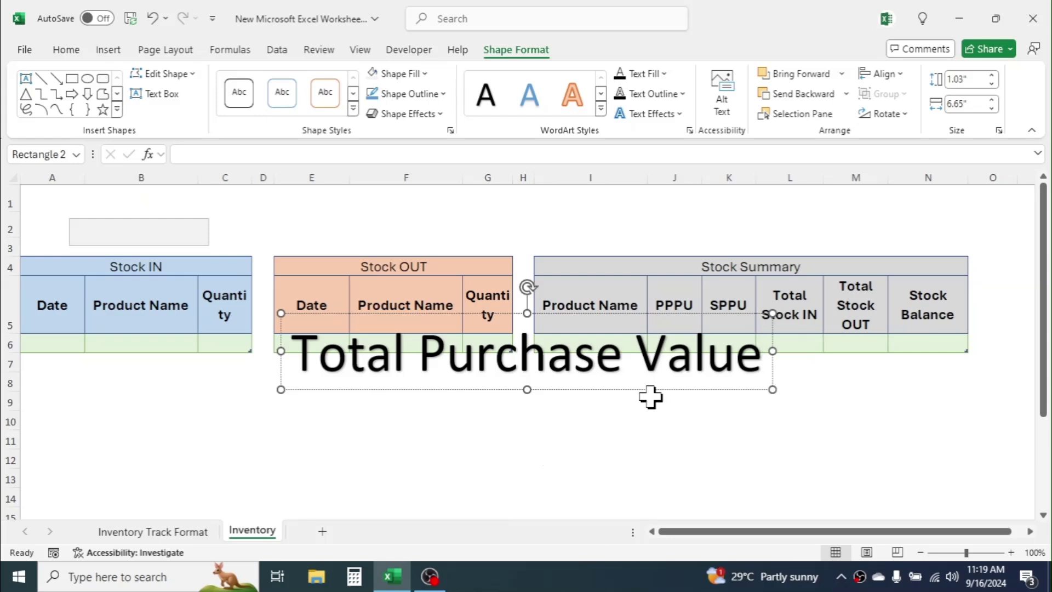
Reduce the Total Purchase Value WordArt to font size 16 and place it directly above the gray text box
{"action": "left_click", "coordinate": [442, 390]}
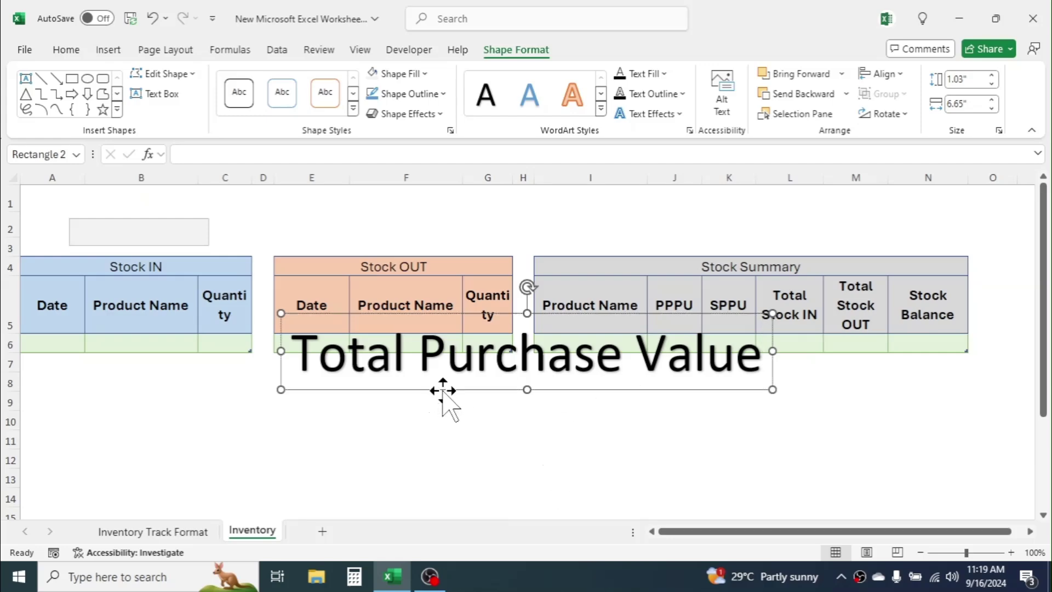
{"action": "left_click", "coordinate": [65, 49]}
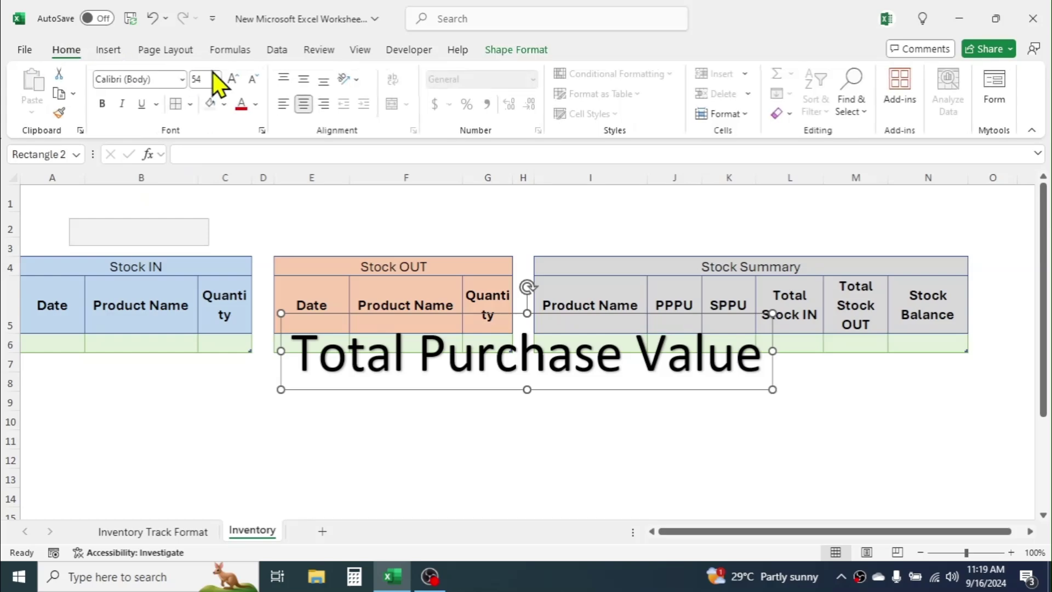
{"action": "left_click", "coordinate": [252, 80]}
{"action": "left_click", "coordinate": [252, 80]}
{"action": "left_click", "coordinate": [252, 79]}
{"action": "left_click", "coordinate": [252, 80]}
{"action": "left_click", "coordinate": [252, 80]}
{"action": "left_click", "coordinate": [252, 80]}
{"action": "left_click", "coordinate": [252, 80]}
{"action": "left_click", "coordinate": [252, 80]}
{"action": "left_click_drag", "start_coordinate": [503, 310], "coordinate": [117, 192]}
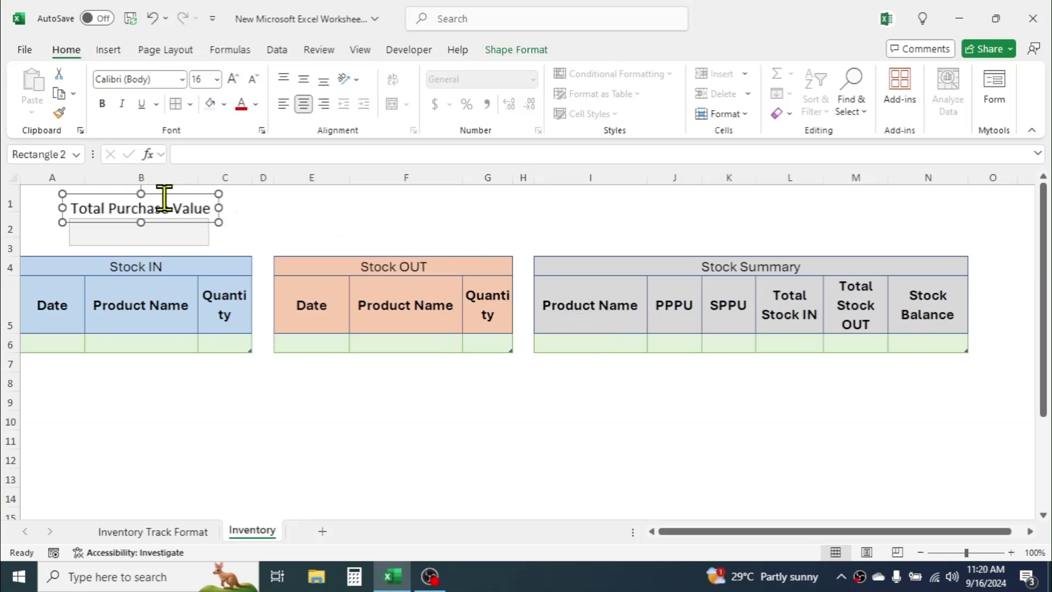
Duplicate the Total Purchase Value label with its gray box three times and space the copies in a row above the tables
{"action": "left_click", "coordinate": [164, 235], "text": "shift"}
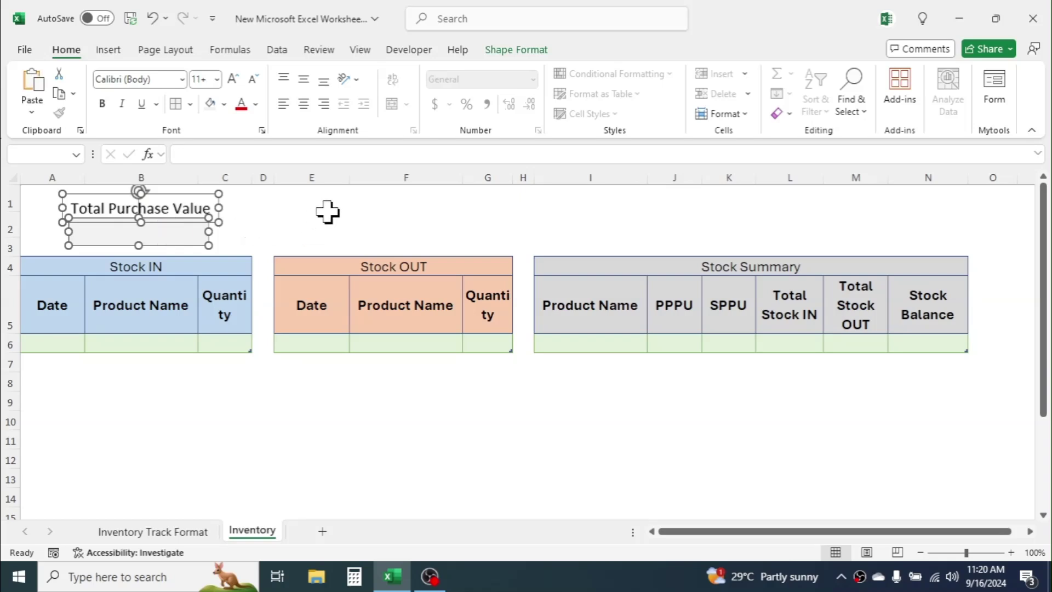
{"action": "key", "text": "ctrl+d"}
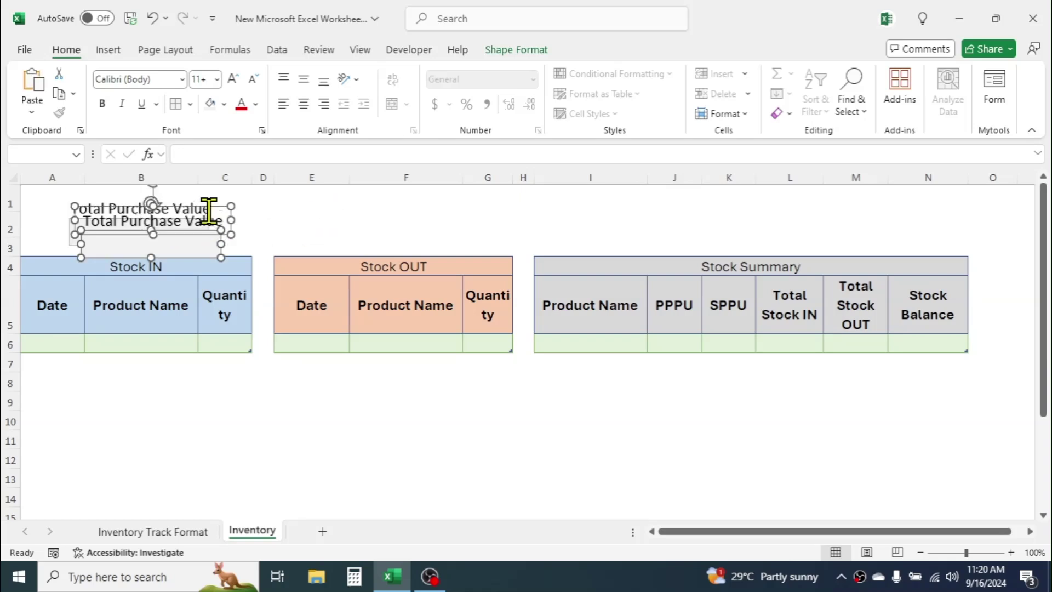
{"action": "left_click_drag", "start_coordinate": [210, 203], "coordinate": [406, 193]}
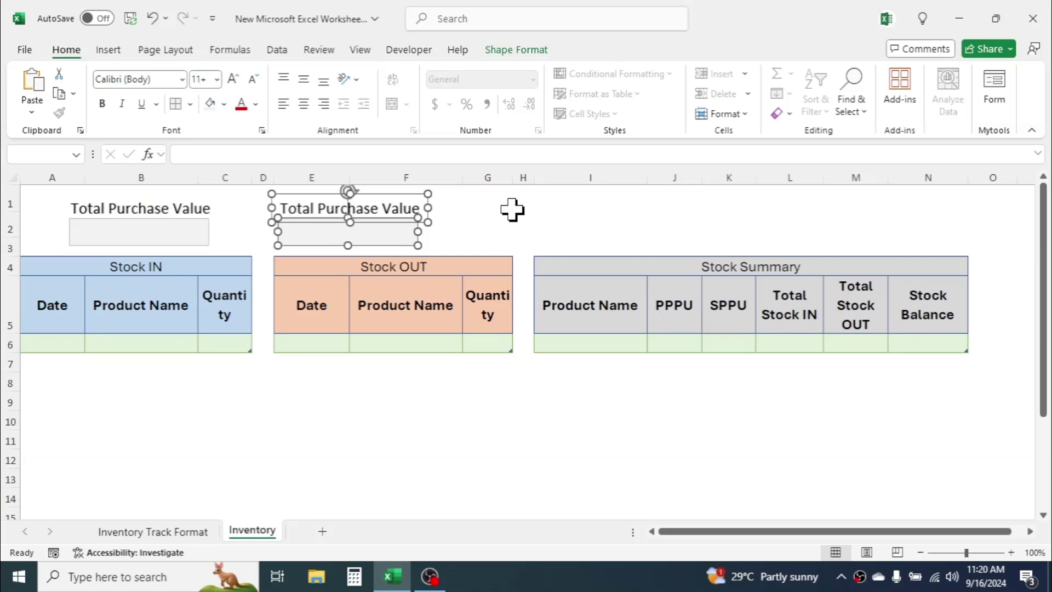
{"action": "key", "text": "ctrl+d"}
{"action": "left_click_drag", "start_coordinate": [418, 197], "coordinate": [625, 194]}
{"action": "key", "text": "ctrl+d"}
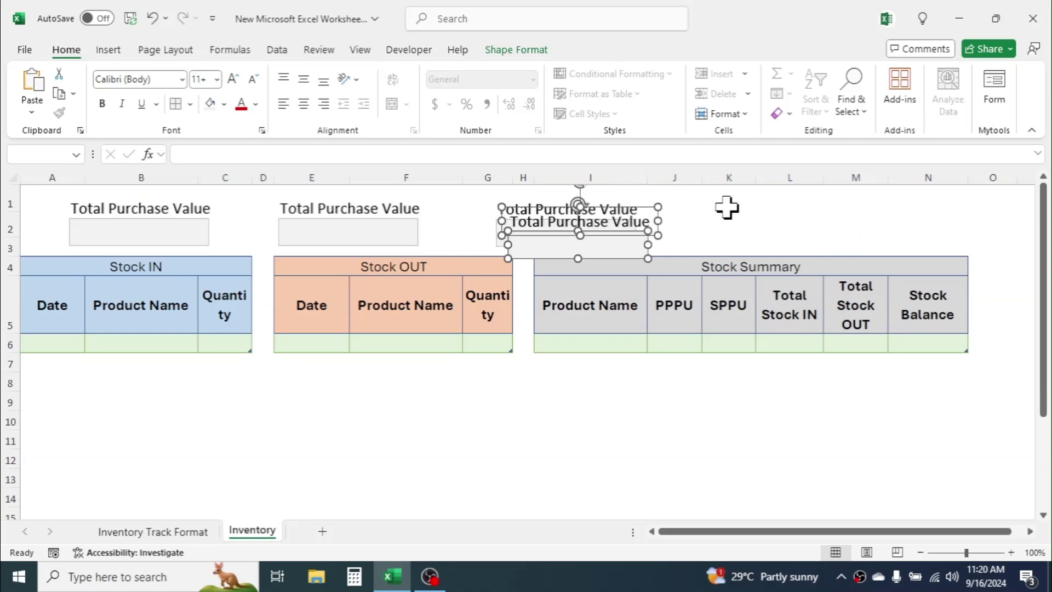
{"action": "left_click_drag", "start_coordinate": [632, 207], "coordinate": [838, 196]}
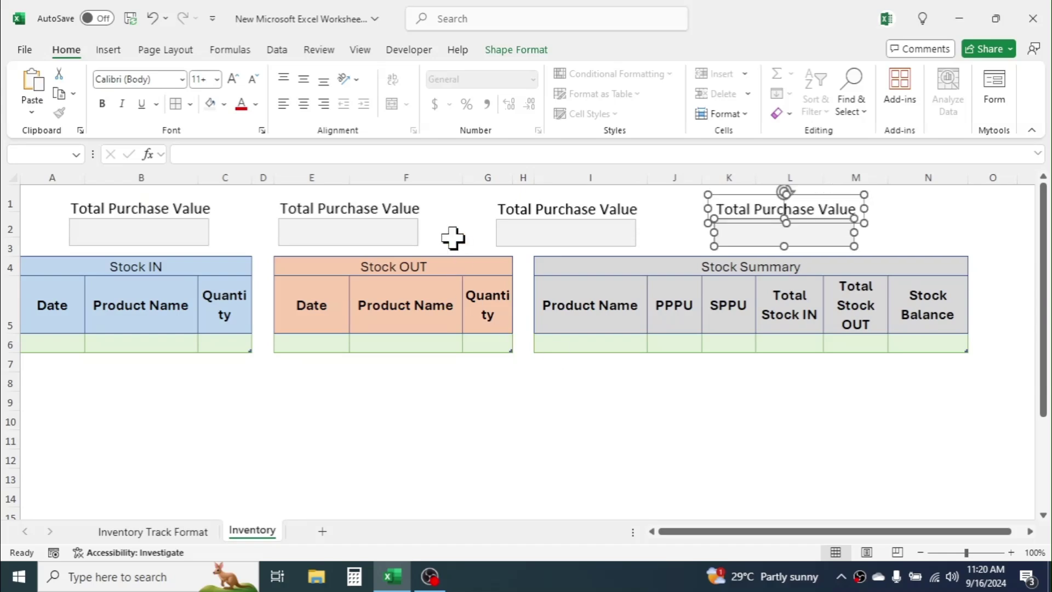
Change the second label, above the Stock OUT table, to "Total Sales Value"
{"action": "left_click", "coordinate": [383, 207]}
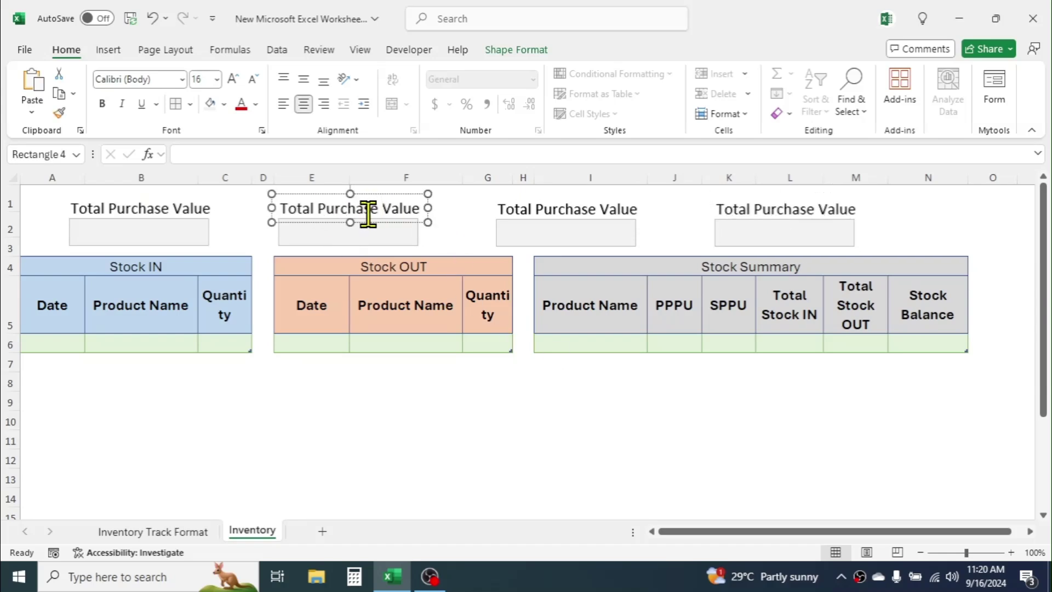
{"action": "double_click", "coordinate": [368, 216]}
{"action": "type", "text": "Sales"}
Change the third label to "Total Gross Profit"
{"action": "left_click", "coordinate": [510, 204]}
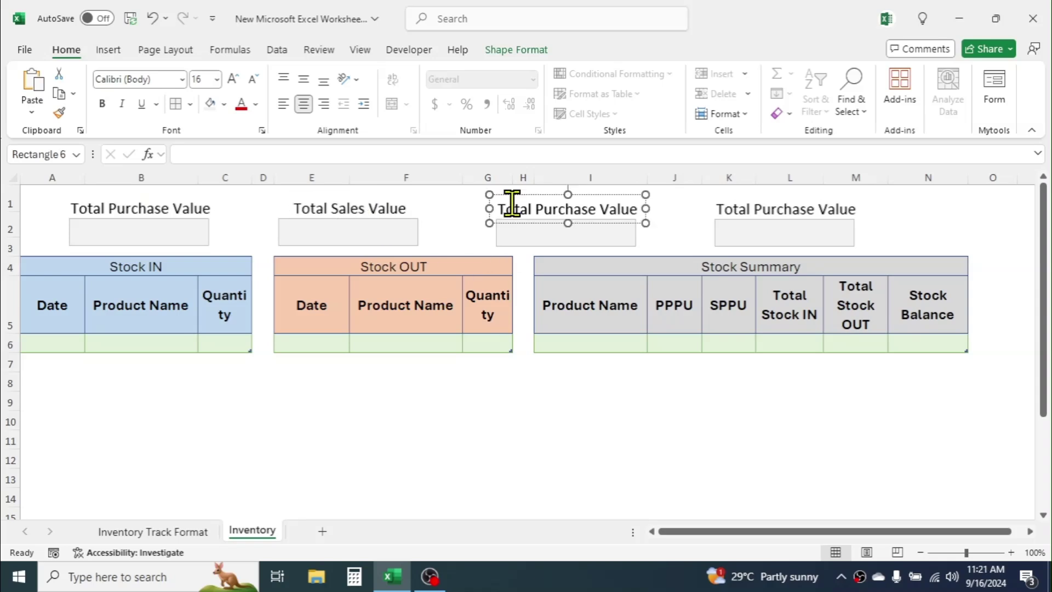
{"action": "key", "text": "BackSpace"}
{"action": "key", "text": "BackSpace"}
{"action": "key", "text": "BackSpace"}
{"action": "key", "text": "BackSpace"}
{"action": "key", "text": "BackSpace"}
{"action": "key", "text": "BackSpace"}
{"action": "key", "text": "BackSpace"}
{"action": "key", "text": "BackSpace"}
{"action": "key", "text": "BackSpace"}
{"action": "key", "text": "BackSpace"}
{"action": "key", "text": "BackSpace"}
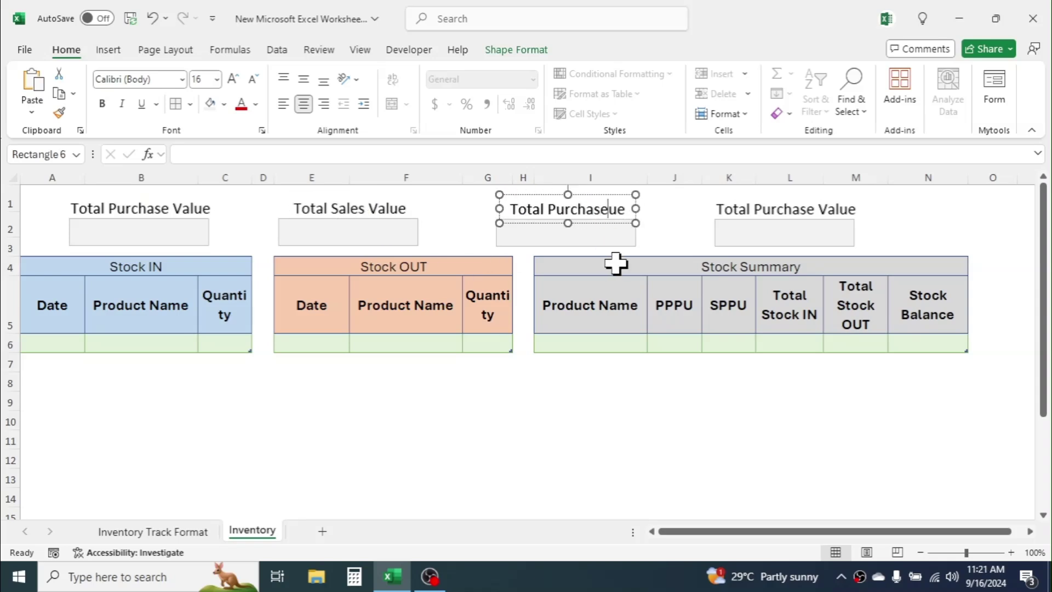
{"action": "key", "text": "BackSpace"}
{"action": "key", "text": "BackSpace"}
{"action": "key", "text": "BackSpace"}
{"action": "type", "text": "Gross Profit"}
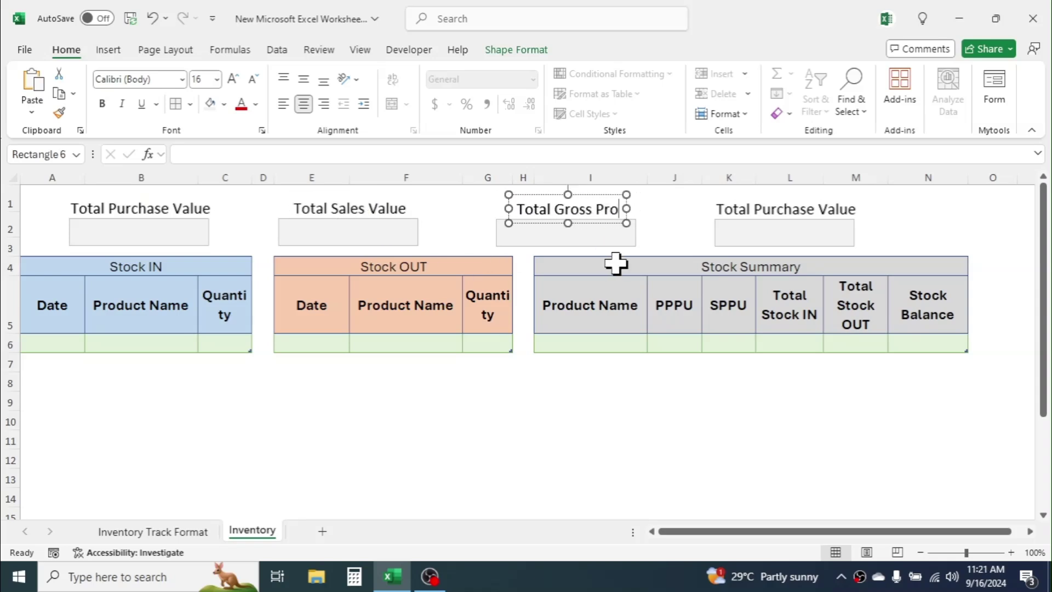
{"action": "left_click", "coordinate": [914, 227]}
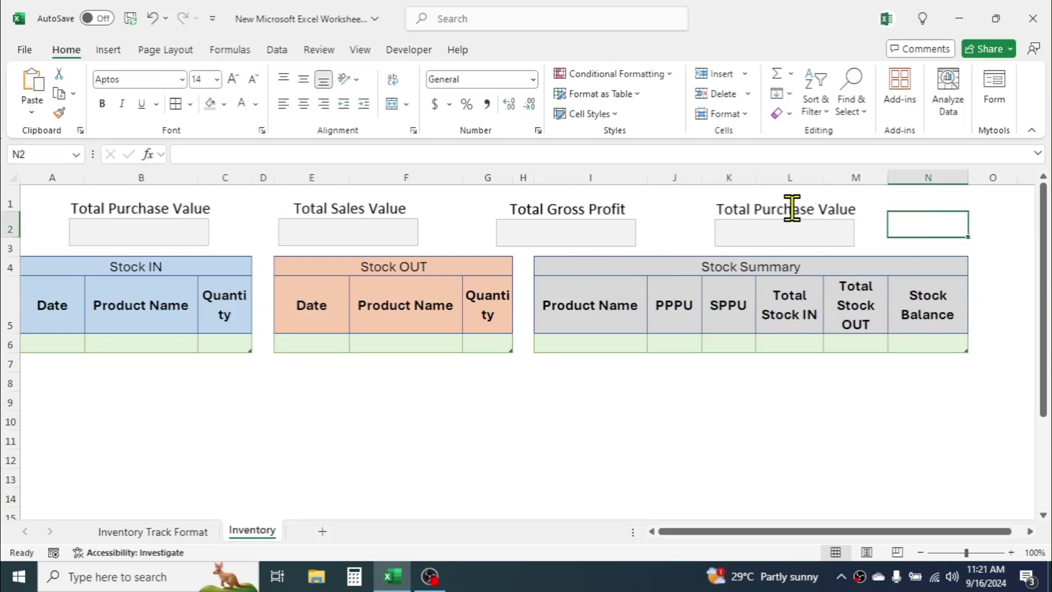
Change the fourth label to "Total Stock Value"
{"action": "left_click", "coordinate": [793, 208]}
{"action": "key", "text": "BackSpace"}
{"action": "key", "text": "BackSpace"}
{"action": "key", "text": "BackSpace"}
{"action": "key", "text": "BackSpace"}
{"action": "key", "text": "BackSpace"}
{"action": "key", "text": "BackSpace"}
{"action": "key", "text": "BackSpace"}
{"action": "key", "text": "BackSpace"}
{"action": "type", "text": "Stock"}
{"action": "left_click", "coordinate": [803, 401]}
{"action": "left_click", "coordinate": [728, 420]}
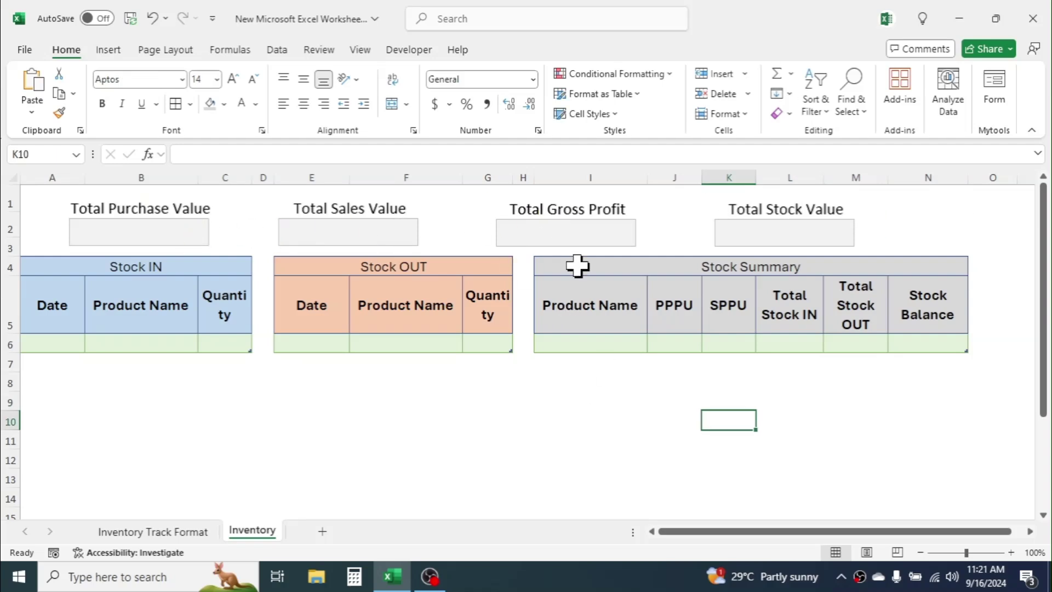
Enter the products Keyboard, Mouse, SSD Drive, Pendrive and BT Speaker in I6:I10 of the Stock Summary table
{"action": "left_click", "coordinate": [587, 343]}
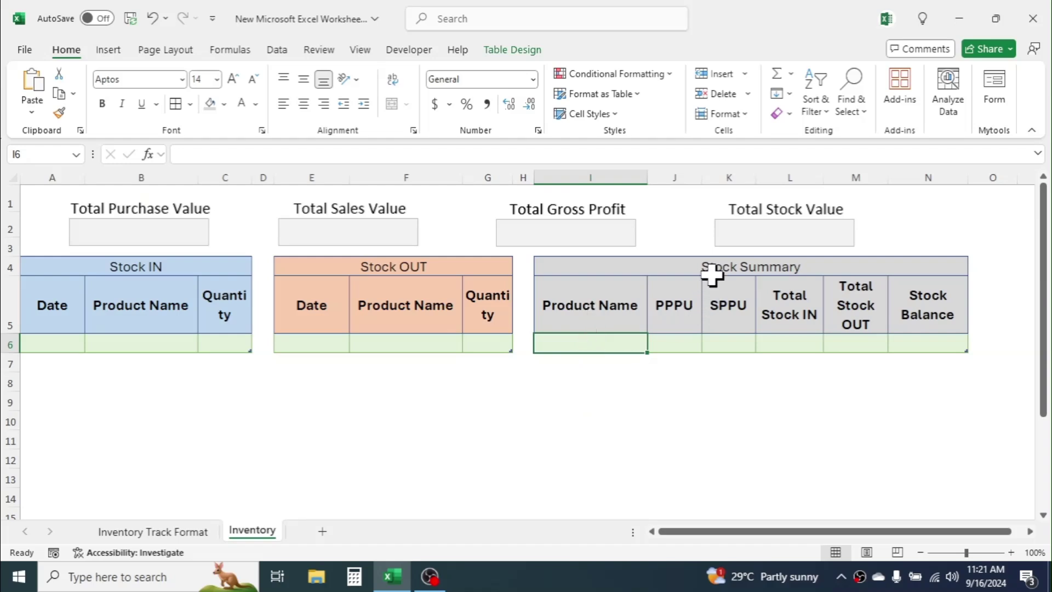
{"action": "type", "text": "Keyboard"}
{"action": "key", "text": "Return"}
{"action": "type", "text": "Mouse"}
{"action": "key", "text": "Return"}
{"action": "key", "text": "Return"}
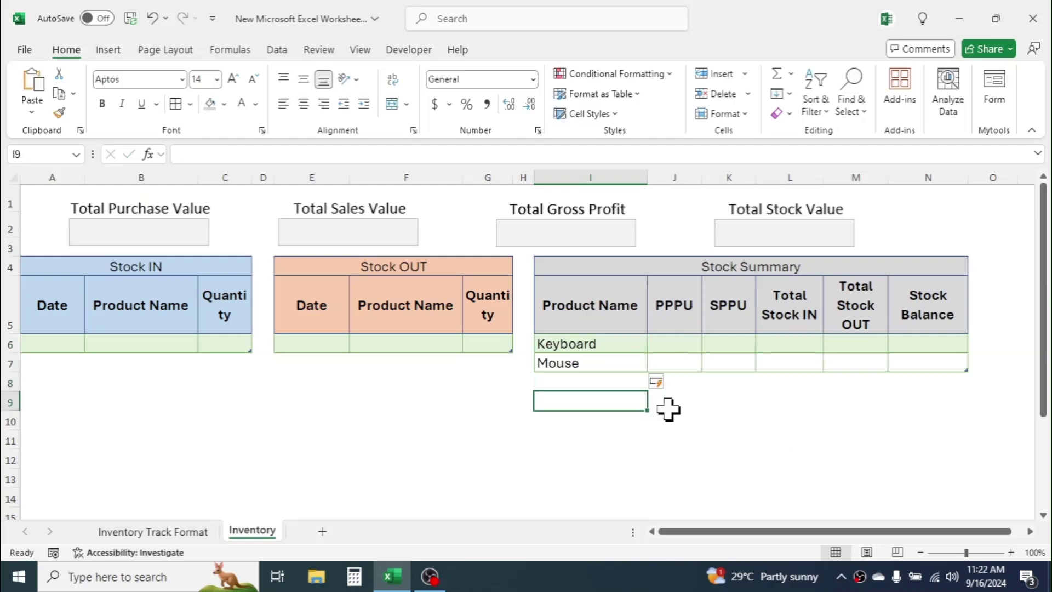
{"action": "key", "text": "Up"}
{"action": "type", "text": "SSD Drive"}
{"action": "key", "text": "Return"}
{"action": "type", "text": "Pendrive"}
{"action": "key", "text": "Return"}
{"action": "type", "text": "BT Speaker"}
{"action": "key", "text": "Return"}
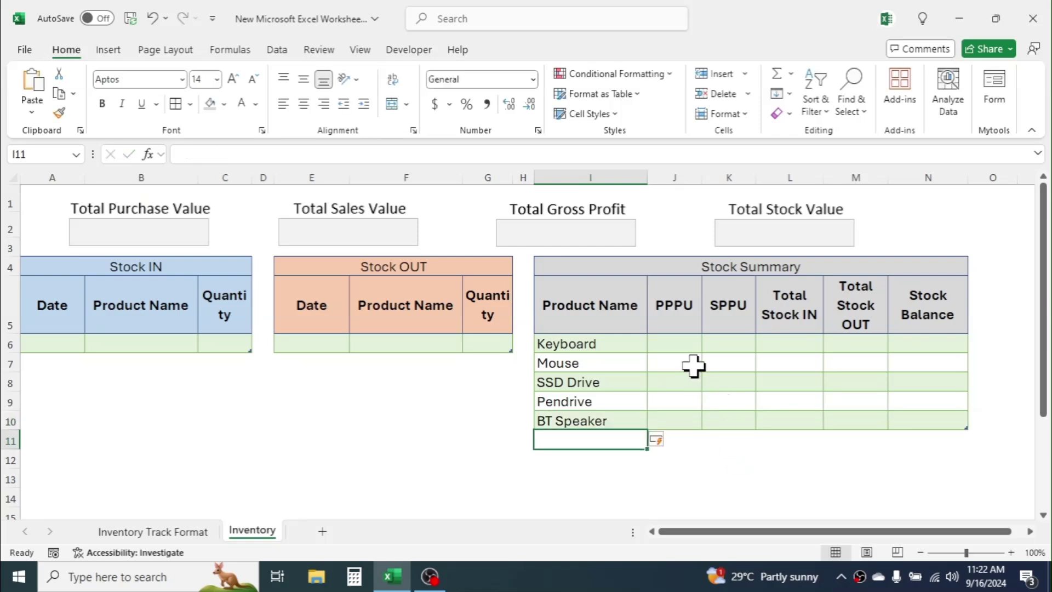
Enter the PPPU/SPPU prices 350/400, 230/300, 2120/2400, 1200/1350 and 430/550 for the five products and center the Stock Summary entries
{"action": "left_click", "coordinate": [674, 342]}
{"action": "type", "text": "350"}
{"action": "key", "text": "Tab"}
{"action": "type", "text": "400"}
{"action": "key", "text": "Return"}
{"action": "type", "text": "230"}
{"action": "key", "text": "Tab"}
{"action": "type", "text": "300 2120\t2400 1200\t1350 "}
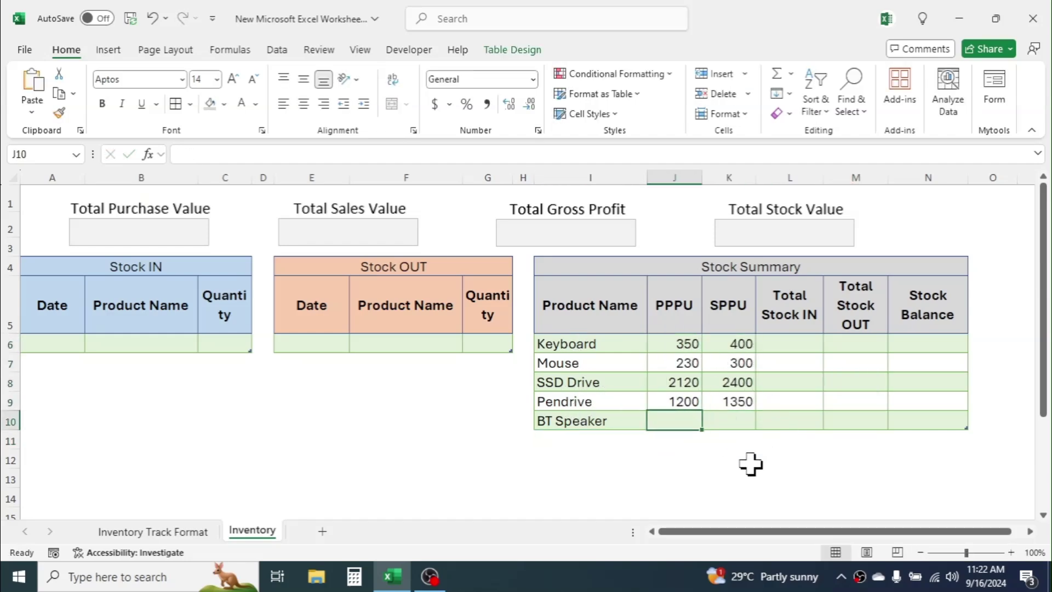
{"action": "type", "text": "430\t550"}
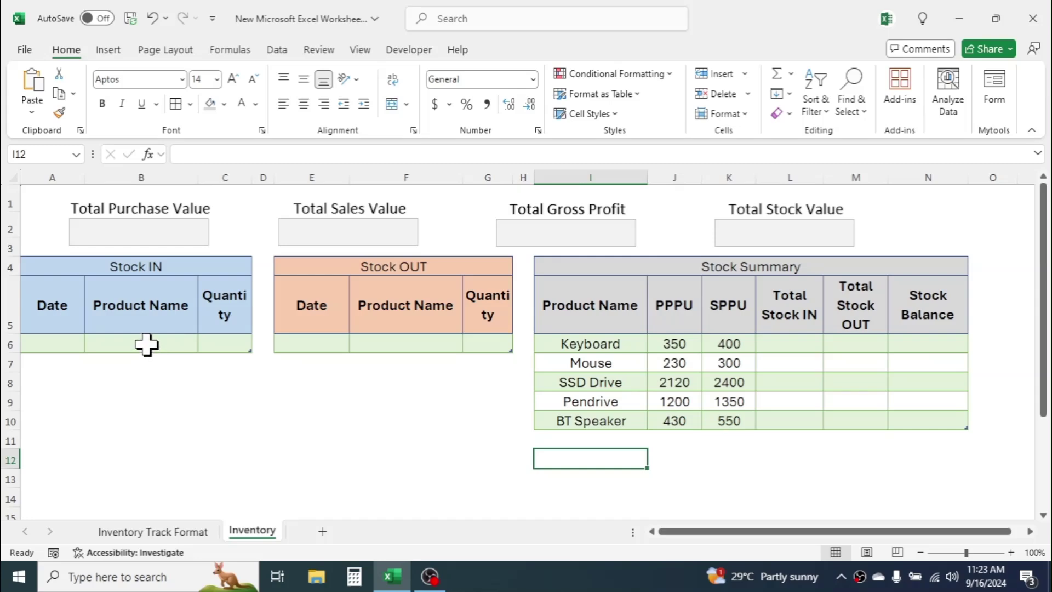
Add a list data validation to B6 of the Stock IN table with source =$I$6:$I$15 and check its drop-down
{"action": "left_click", "coordinate": [147, 345]}
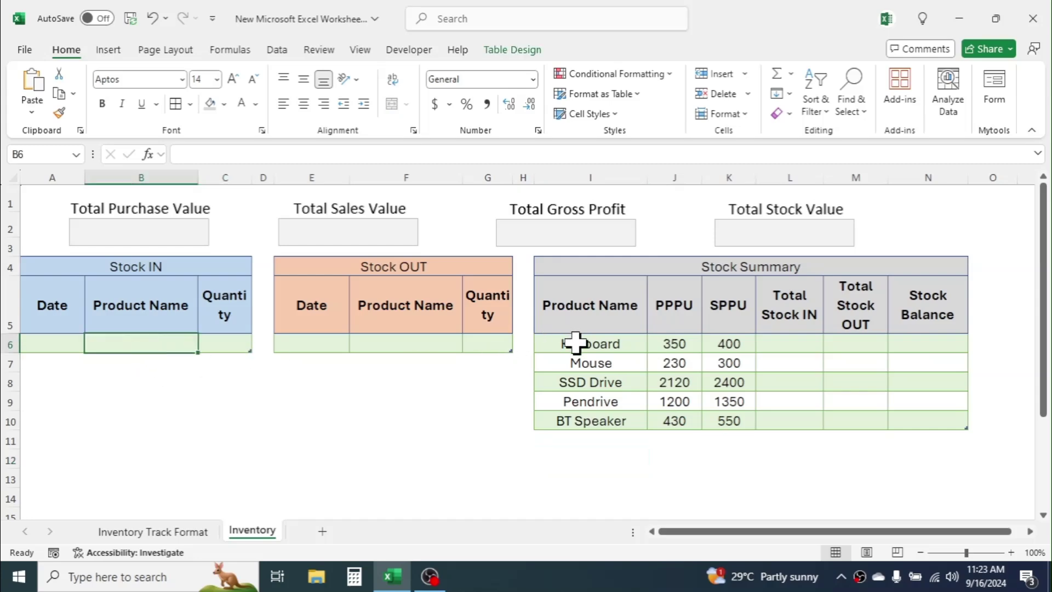
{"action": "left_click_drag", "start_coordinate": [575, 344], "coordinate": [575, 418]}
{"action": "left_click", "coordinate": [137, 343]}
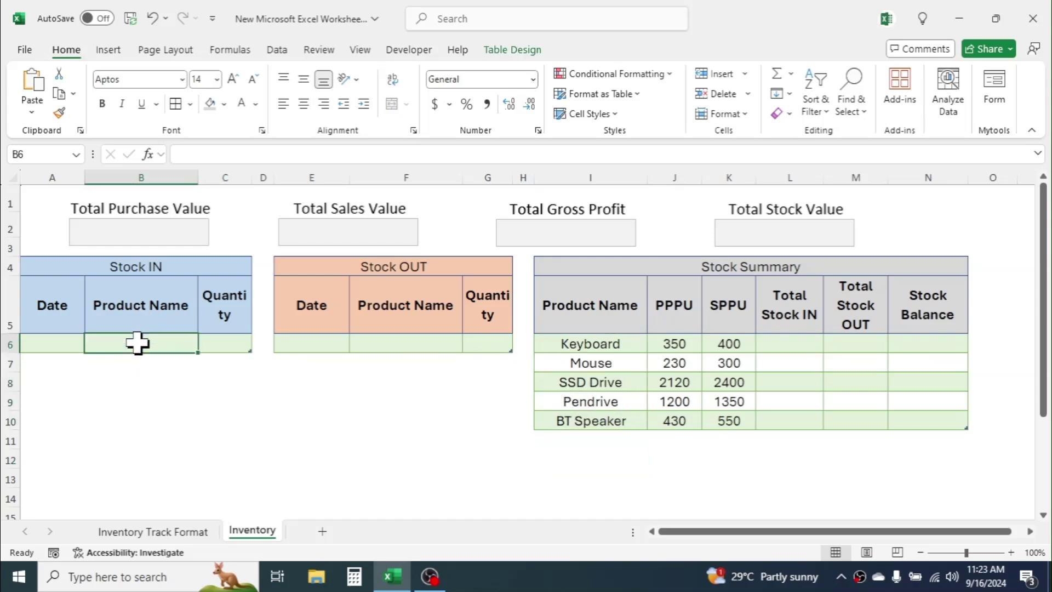
{"action": "left_click", "coordinate": [275, 50]}
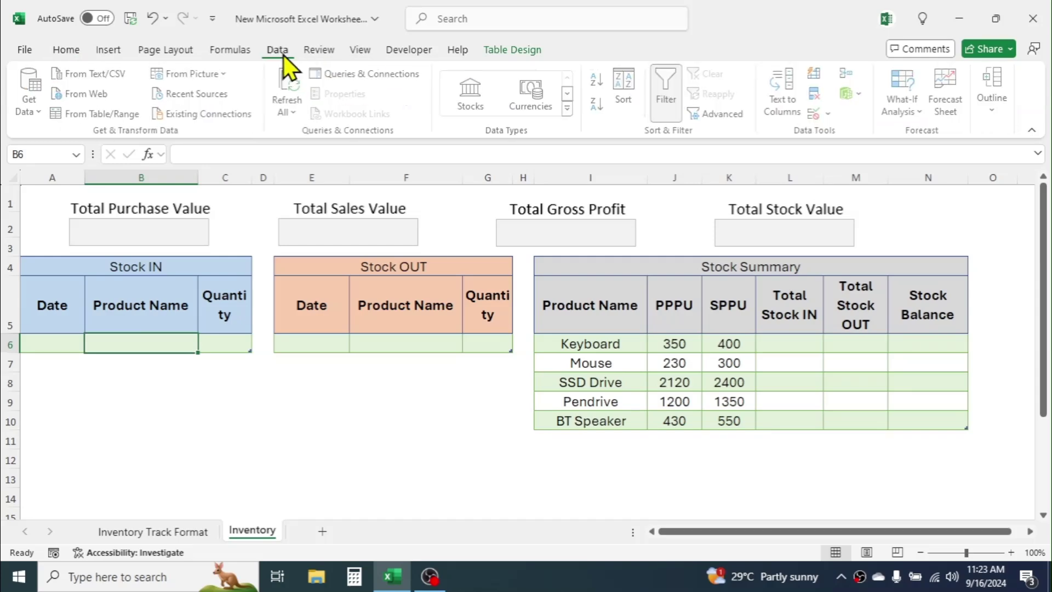
{"action": "left_click", "coordinate": [815, 114]}
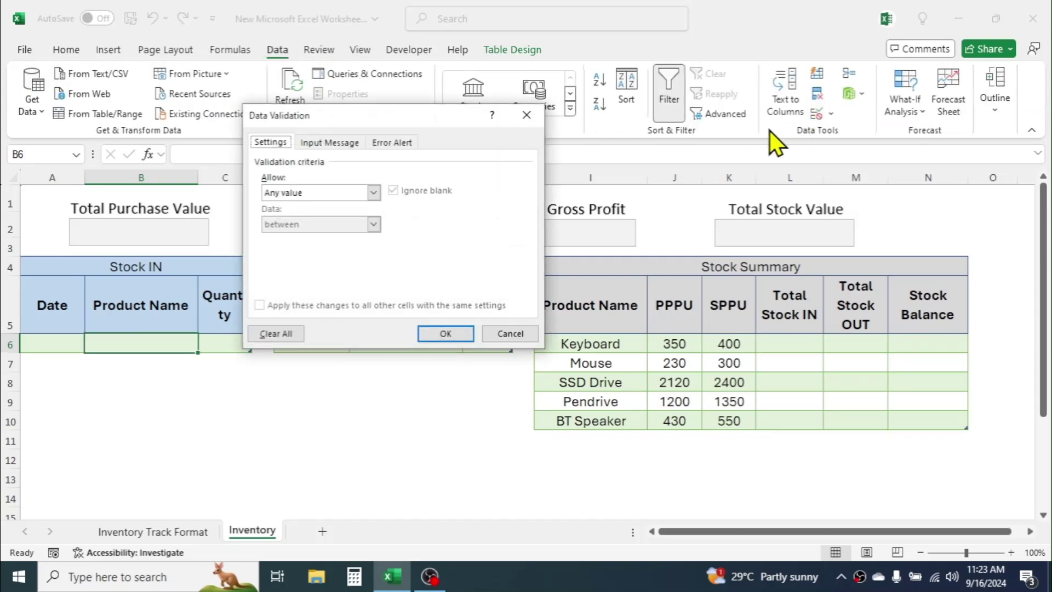
{"action": "left_click", "coordinate": [371, 192]}
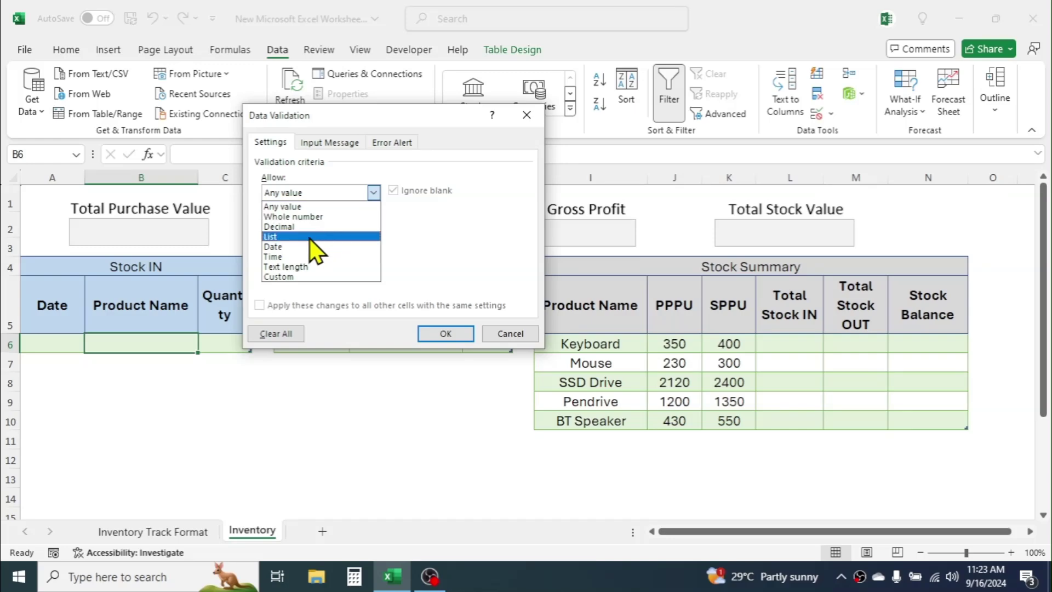
{"action": "left_click", "coordinate": [271, 239]}
{"action": "left_click", "coordinate": [296, 255]}
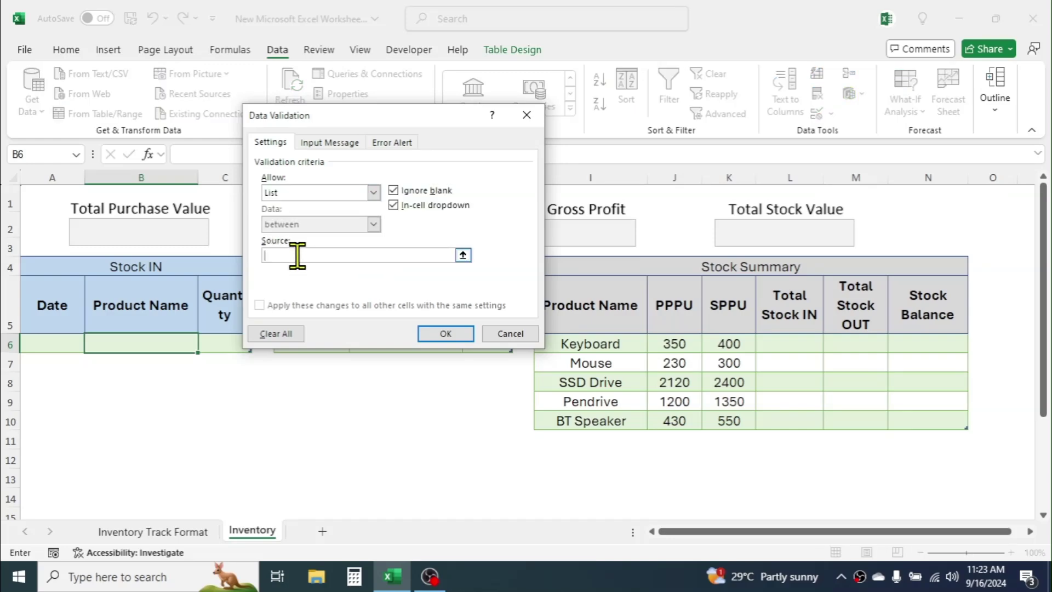
{"action": "left_click_drag", "start_coordinate": [614, 349], "coordinate": [618, 510]}
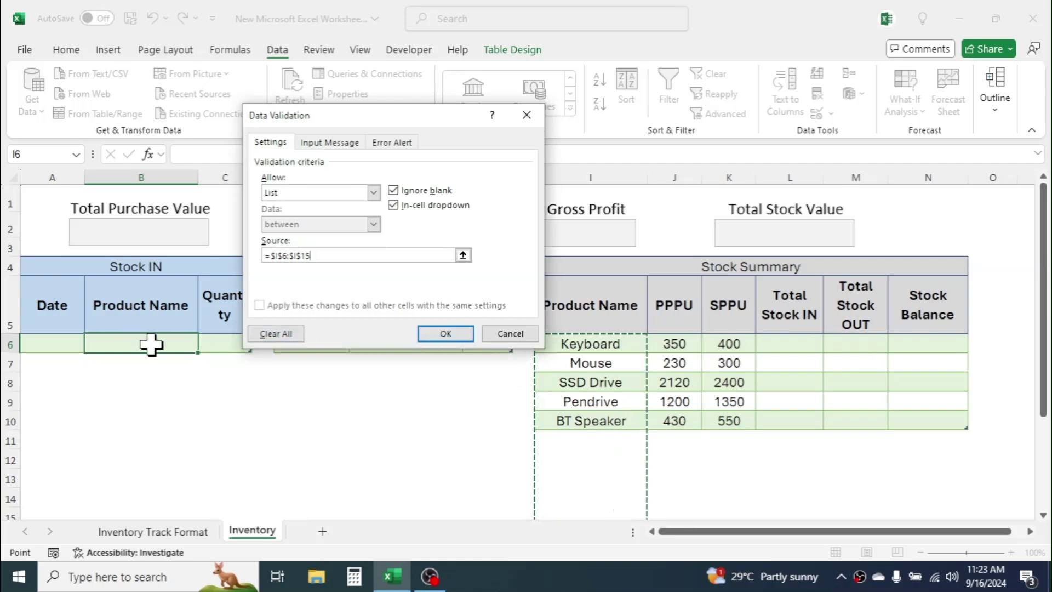
{"action": "left_click", "coordinate": [448, 333]}
{"action": "left_click", "coordinate": [206, 345]}
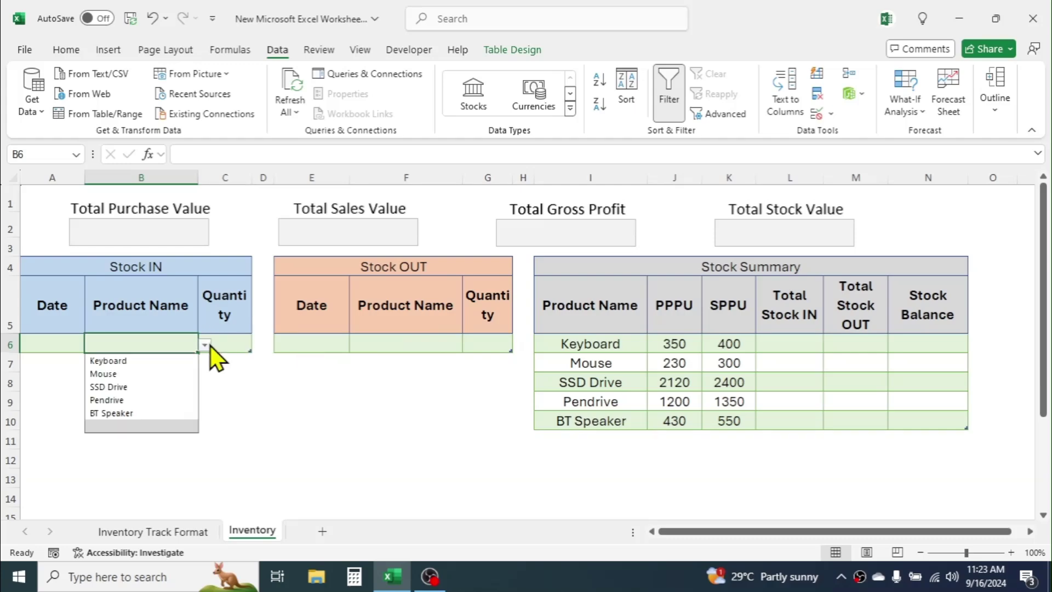
{"action": "left_click", "coordinate": [256, 398]}
Copy B6 and paste only its validation into the Stock OUT Product Name cell F6
{"action": "left_click", "coordinate": [155, 340]}
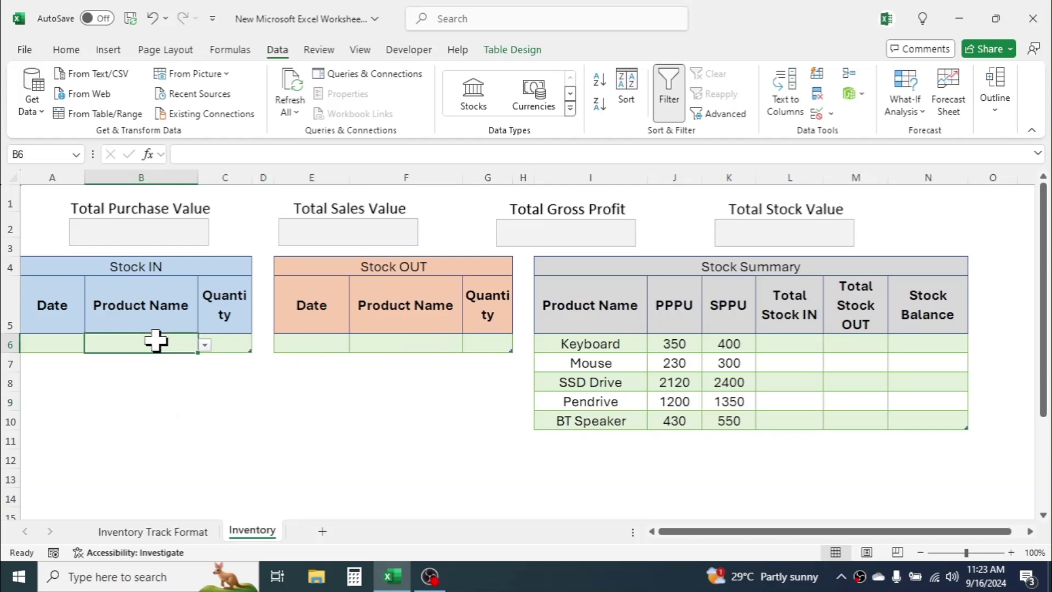
{"action": "key", "text": "ctrl+c"}
{"action": "left_click", "coordinate": [387, 341]}
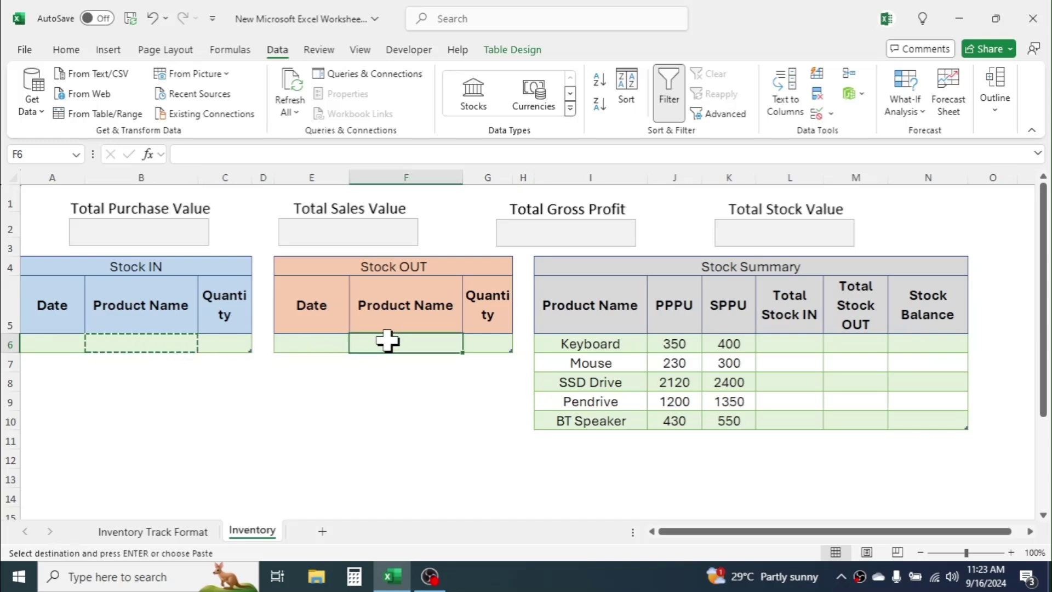
{"action": "right_click", "coordinate": [387, 340]}
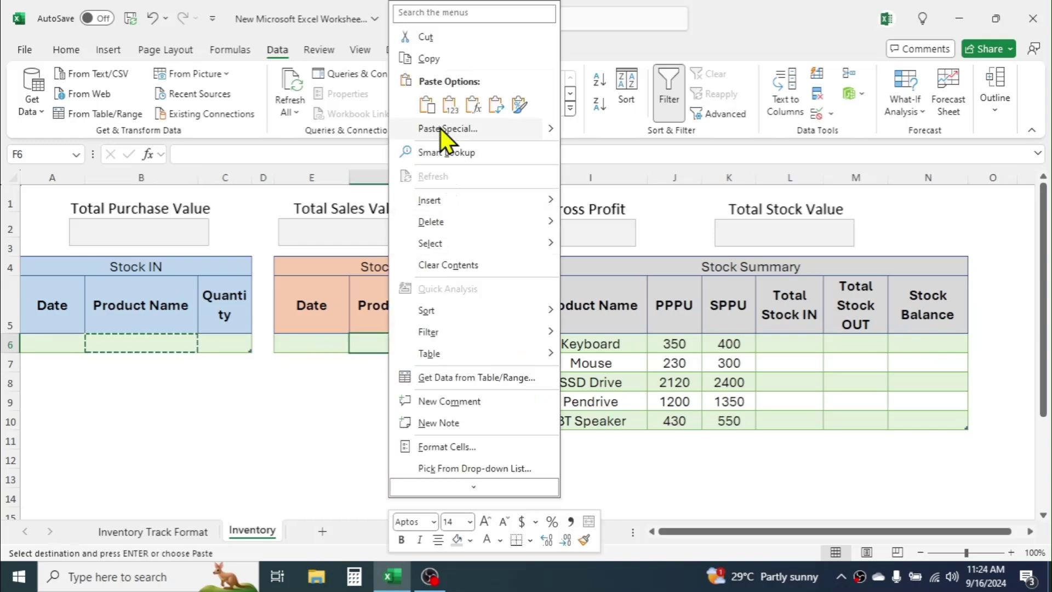
{"action": "left_click", "coordinate": [439, 128]}
{"action": "left_click", "coordinate": [290, 141]}
{"action": "left_click", "coordinate": [499, 247]}
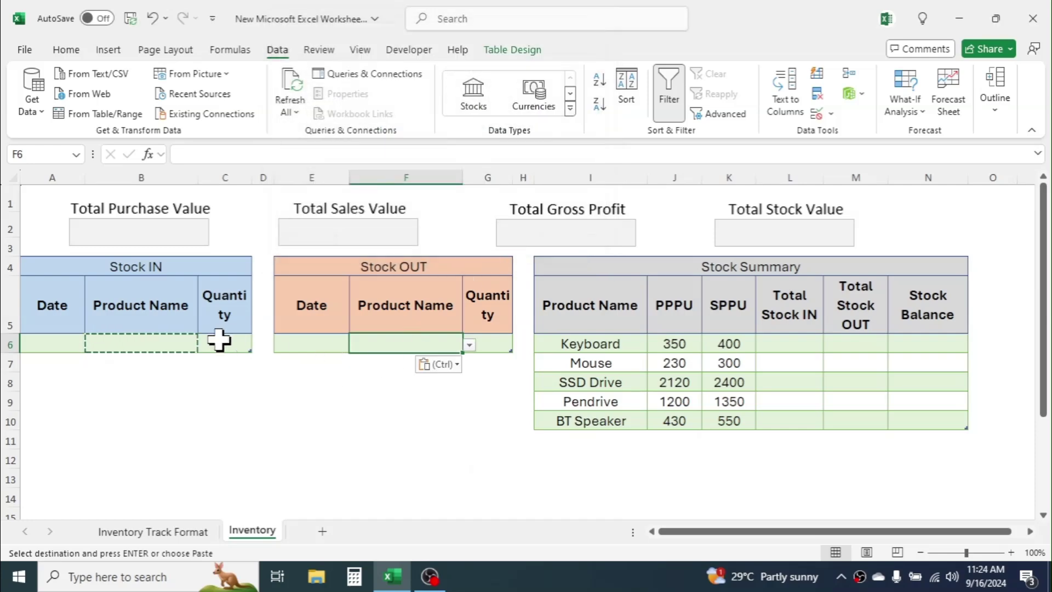
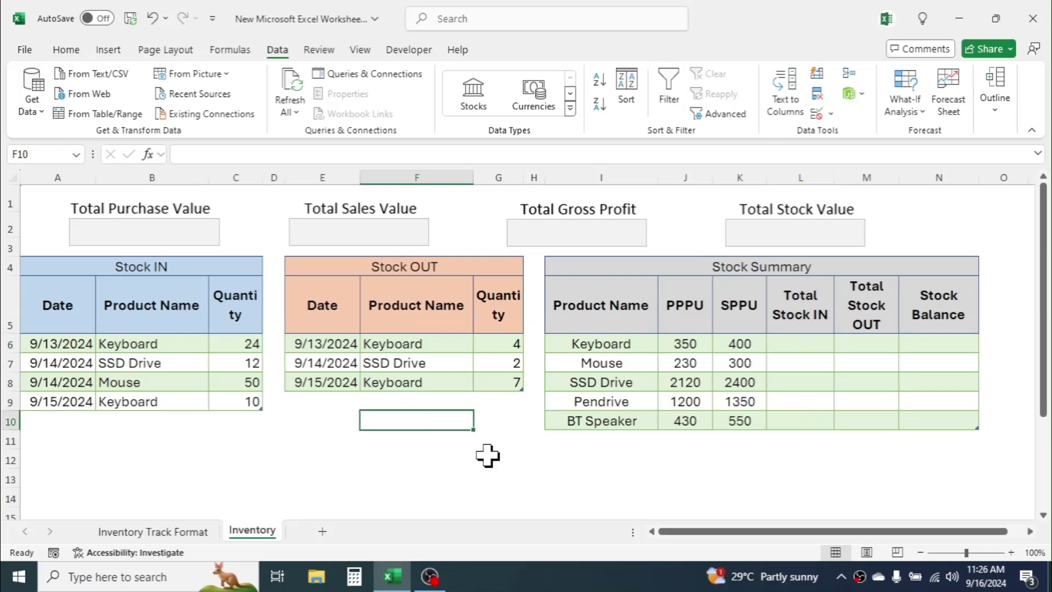
Fill the Total Stock IN column from L6 with =SUMIF(Table4[Product Name],[@[Product Name]],Table4[Quantity])
{"action": "left_click", "coordinate": [804, 344]}
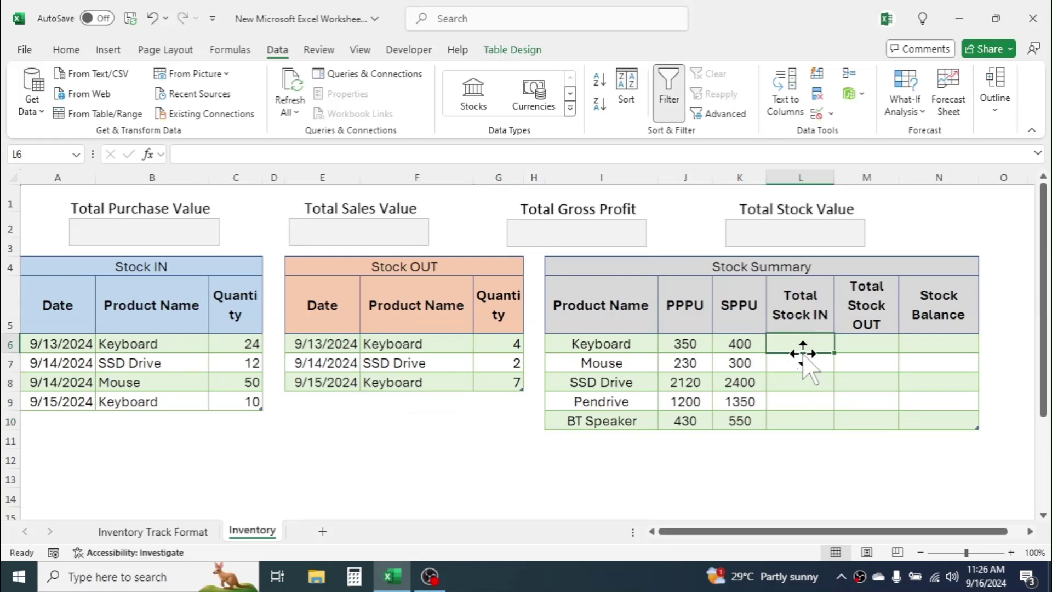
{"action": "type", "text": "="}
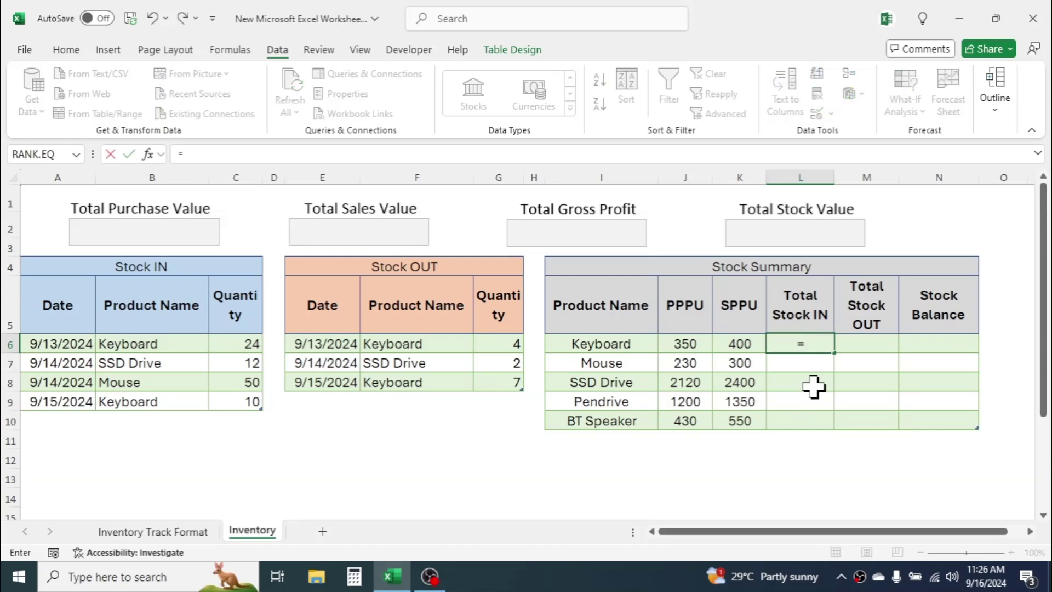
{"action": "type", "text": "SUMIF("}
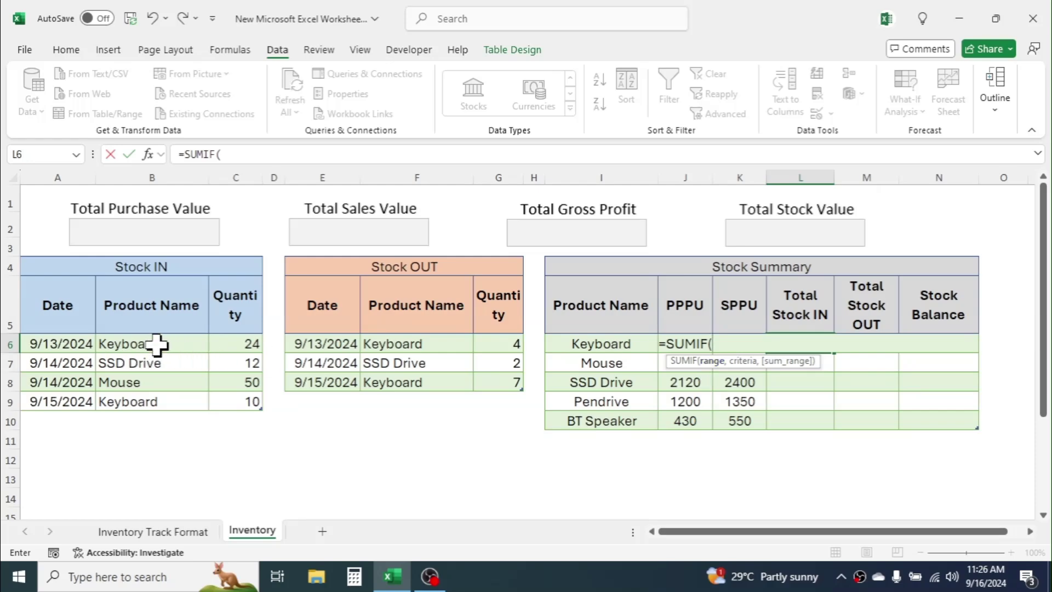
{"action": "left_click_drag", "start_coordinate": [157, 344], "coordinate": [155, 404]}
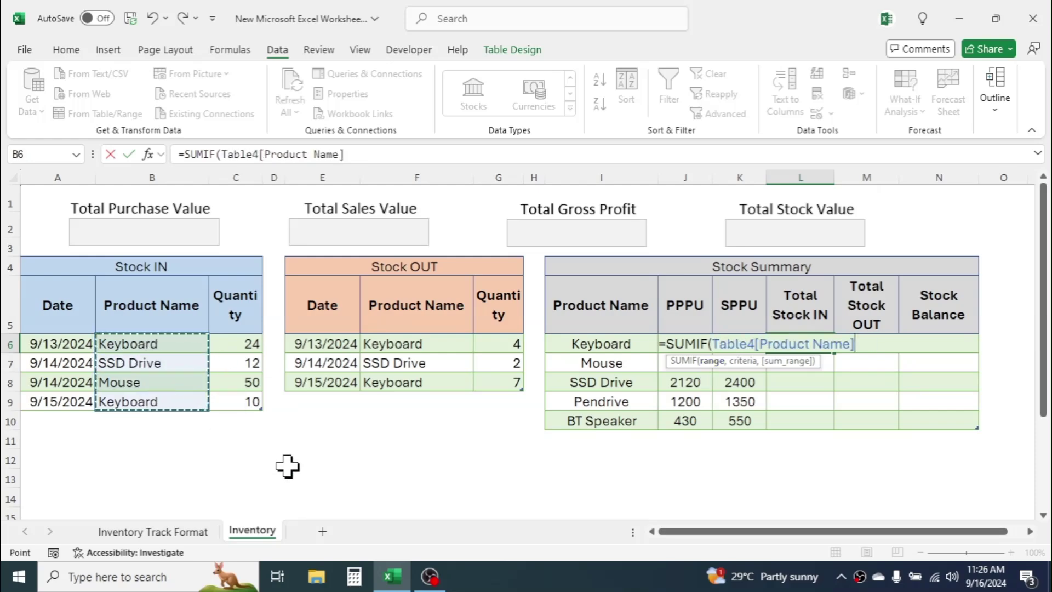
{"action": "type", "text": ","}
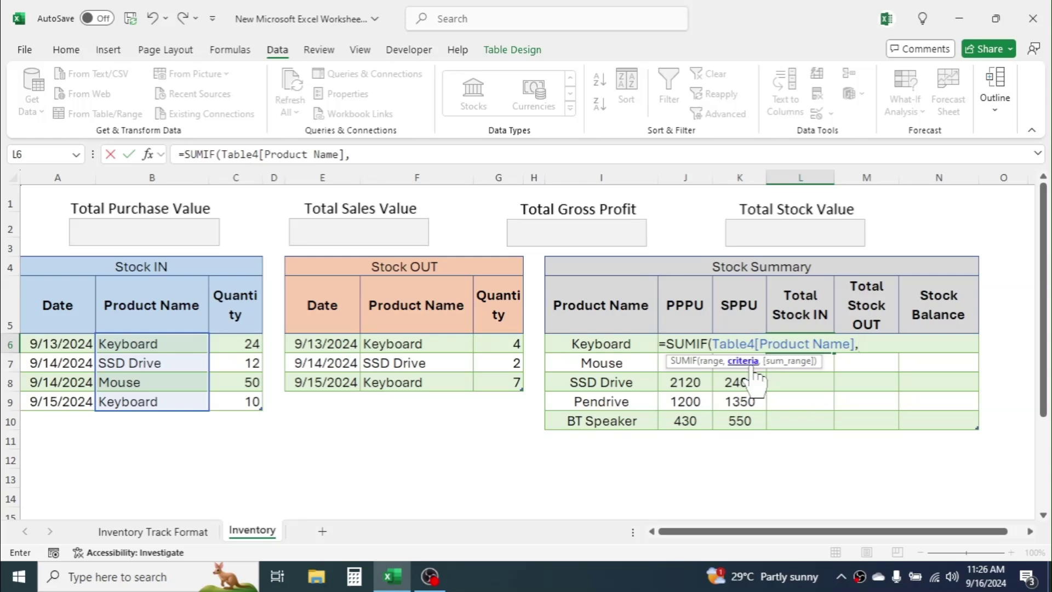
{"action": "left_click", "coordinate": [603, 344]}
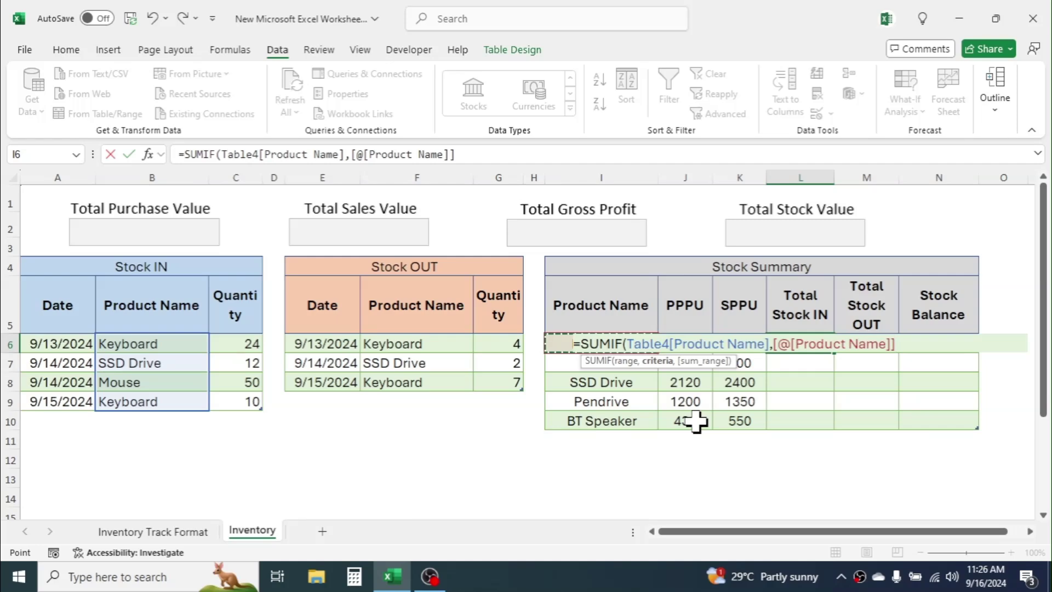
{"action": "type", "text": ","}
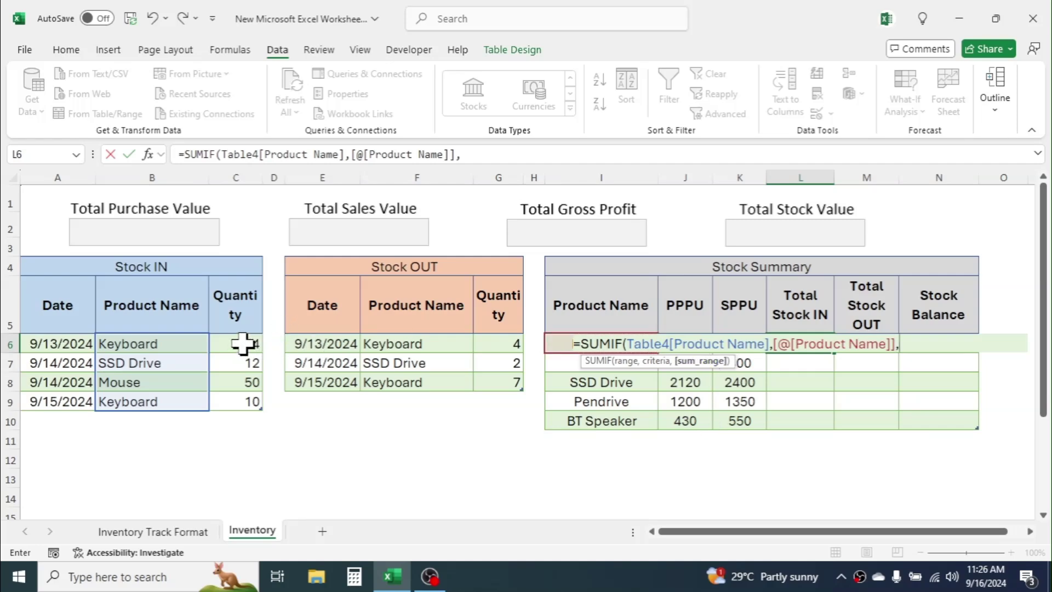
{"action": "left_click_drag", "start_coordinate": [241, 343], "coordinate": [246, 402]}
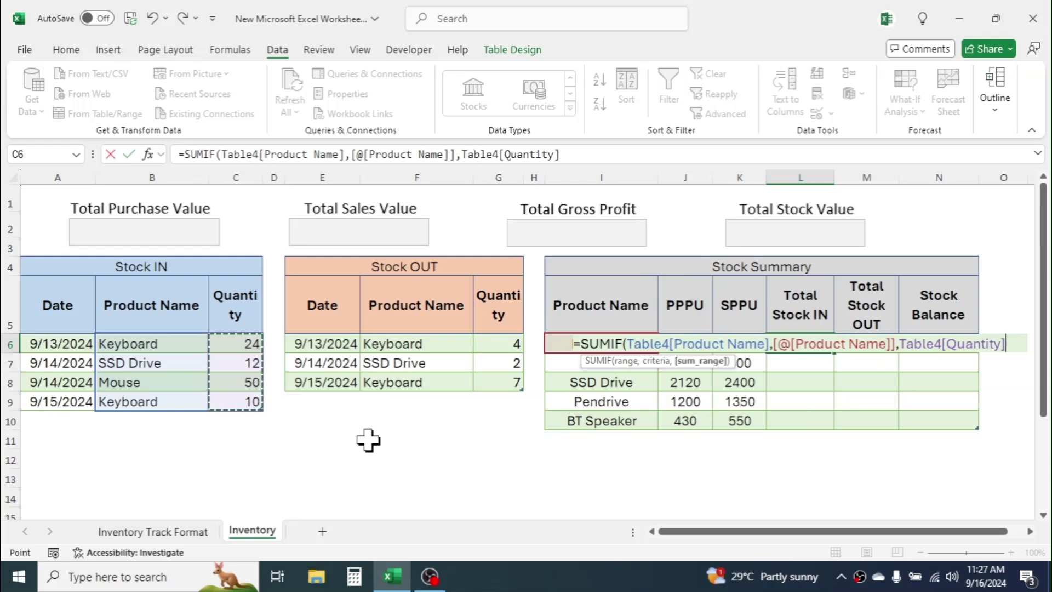
{"action": "type", "text": ")"}
{"action": "key", "text": "Return"}
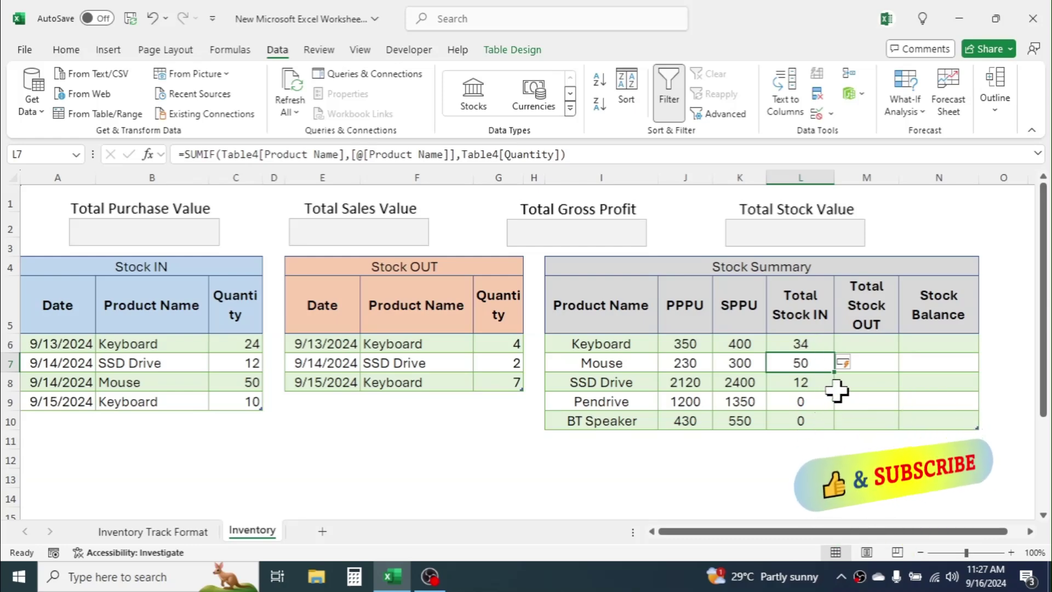
Fill the Total Stock OUT column from M6 with =SUMIF(Table5[Product Name],[@[Product Name]],Table5[Quantity]) and check the results
{"action": "left_click", "coordinate": [866, 346]}
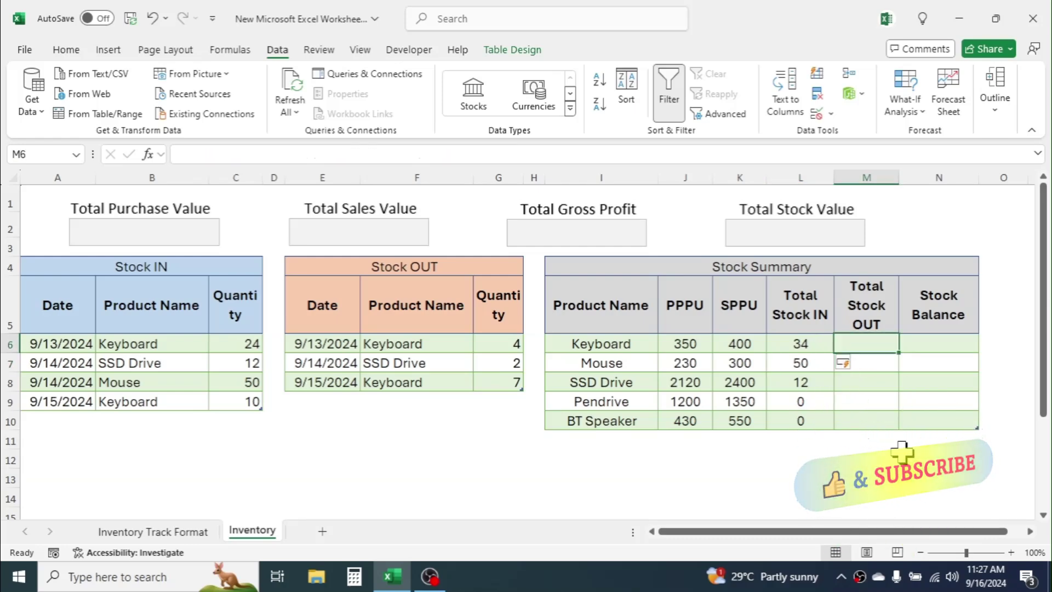
{"action": "type", "text": "="}
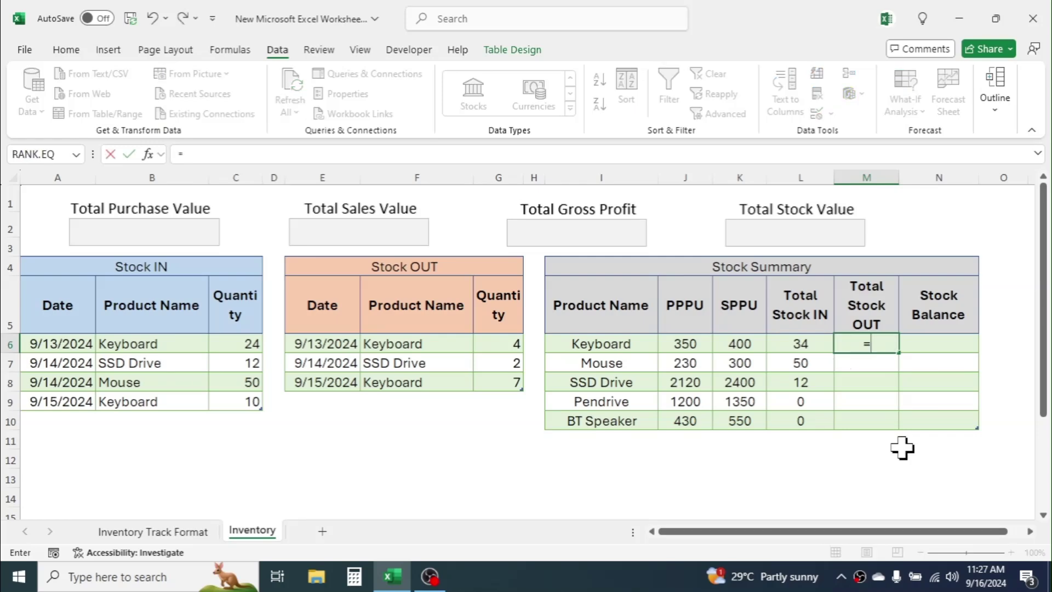
{"action": "type", "text": "SUMIF("}
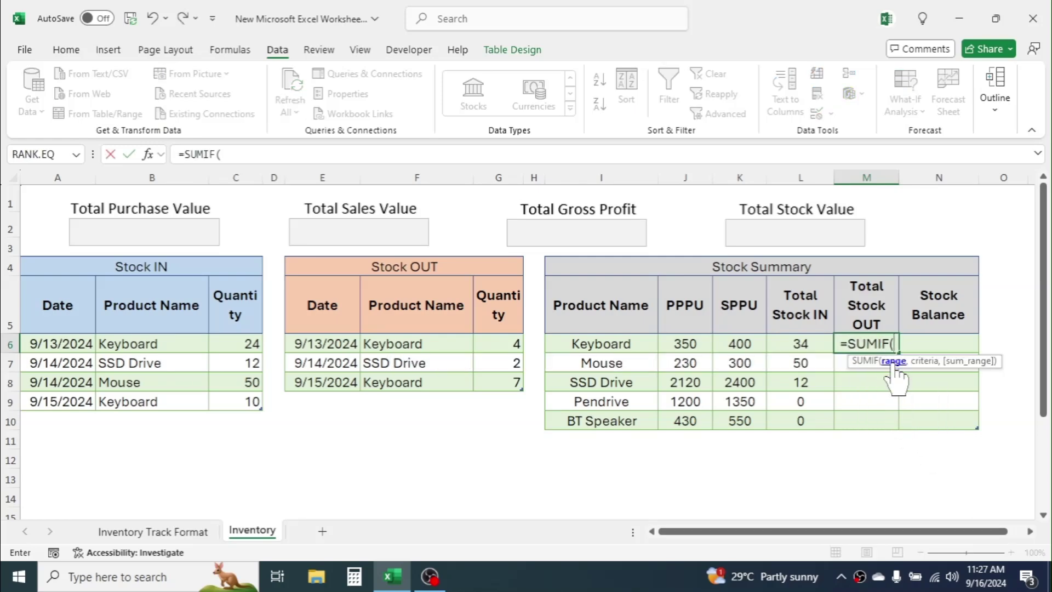
{"action": "left_click_drag", "start_coordinate": [429, 346], "coordinate": [417, 384]}
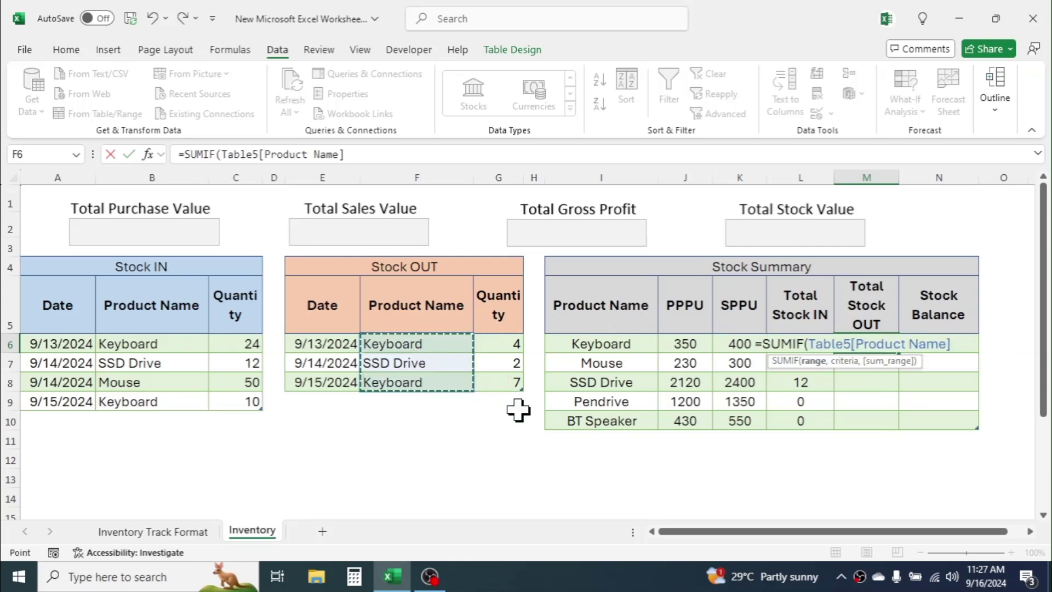
{"action": "type", "text": ","}
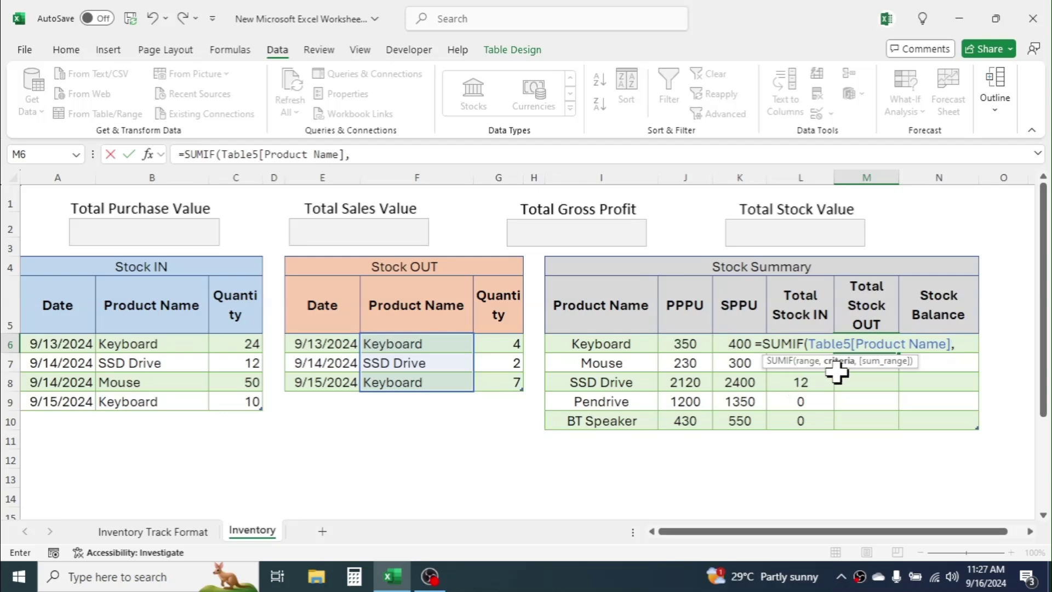
{"action": "left_click", "coordinate": [601, 346]}
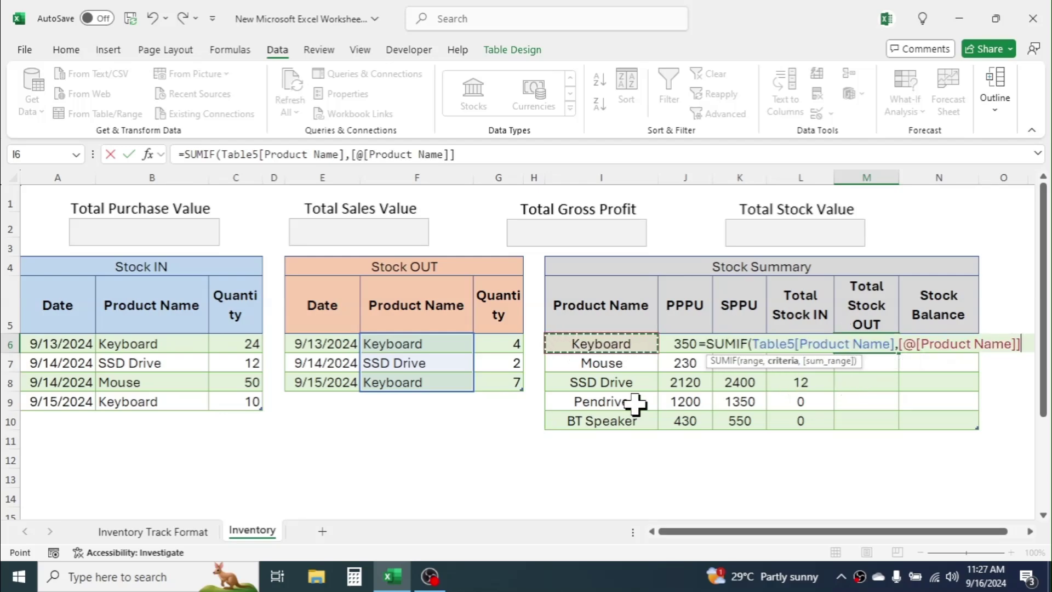
{"action": "type", "text": ","}
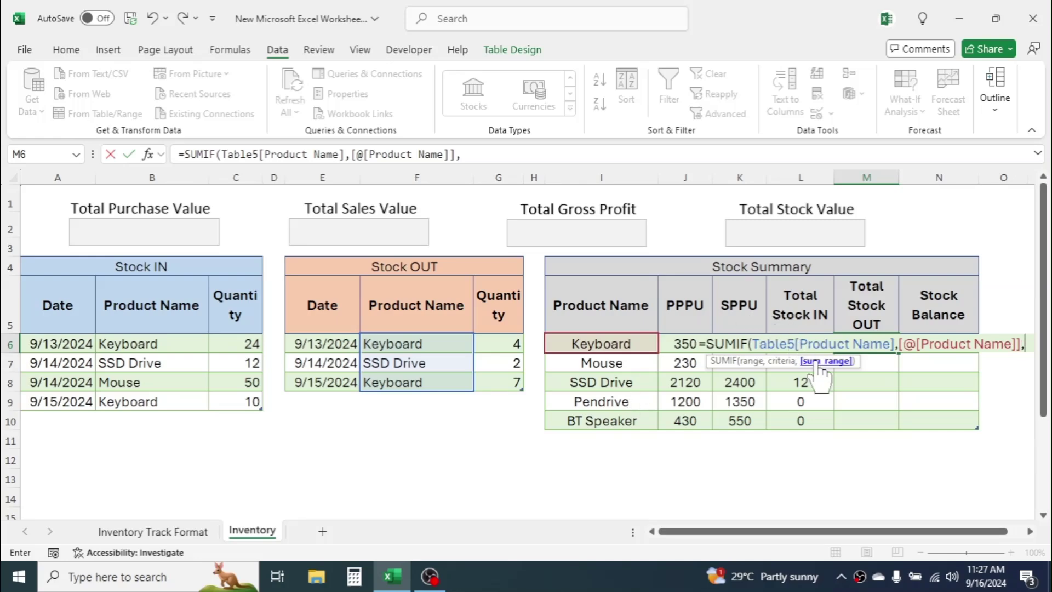
{"action": "left_click_drag", "start_coordinate": [519, 343], "coordinate": [510, 384]}
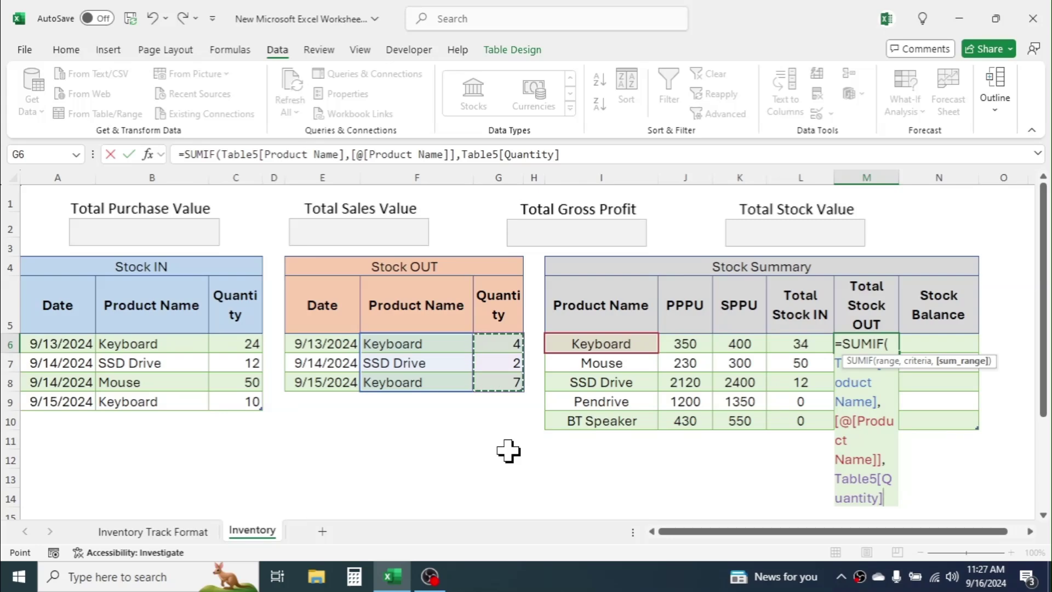
{"action": "type", "text": ")"}
{"action": "key", "text": "Return"}
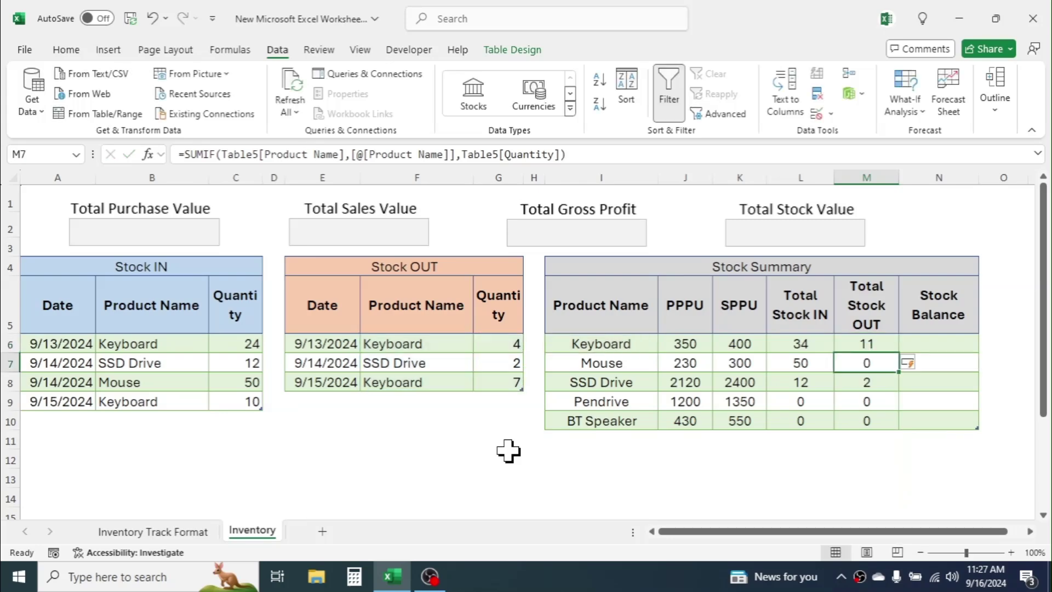
{"action": "left_click", "coordinate": [871, 345]}
{"action": "left_click", "coordinate": [865, 383]}
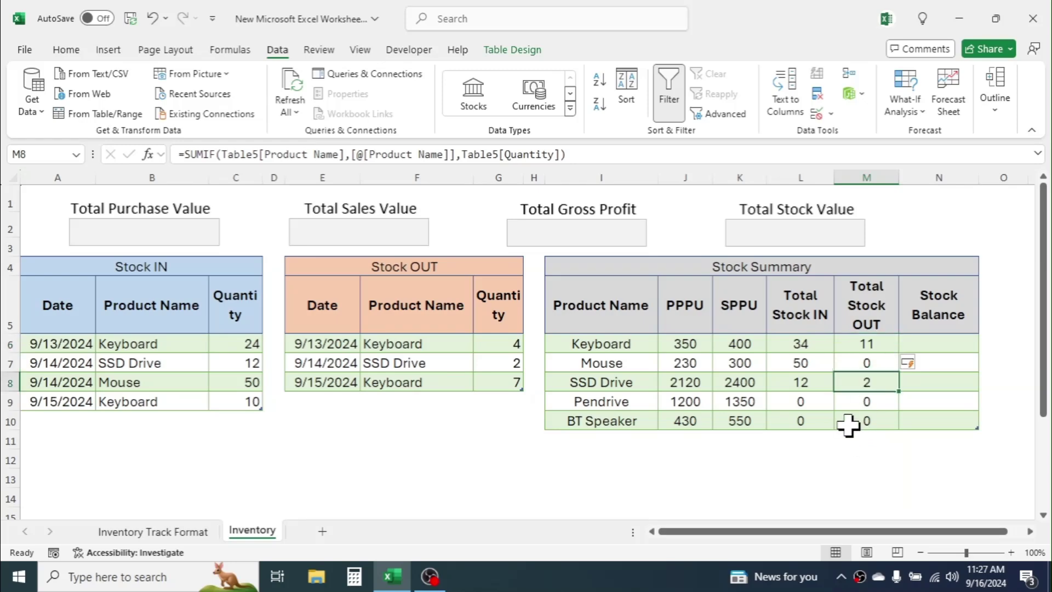
Fill the Stock Balance column from N6 with =[@[Total Stock IN]]-[@[Total Stock OUT]]
{"action": "left_click", "coordinate": [943, 345]}
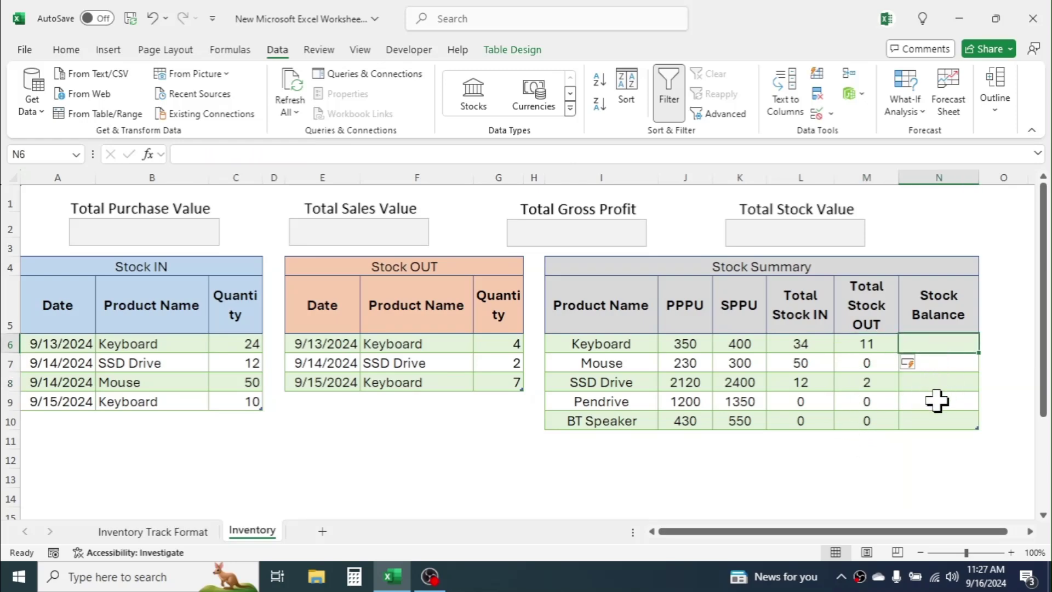
{"action": "type", "text": "="}
{"action": "left_click", "coordinate": [805, 344]}
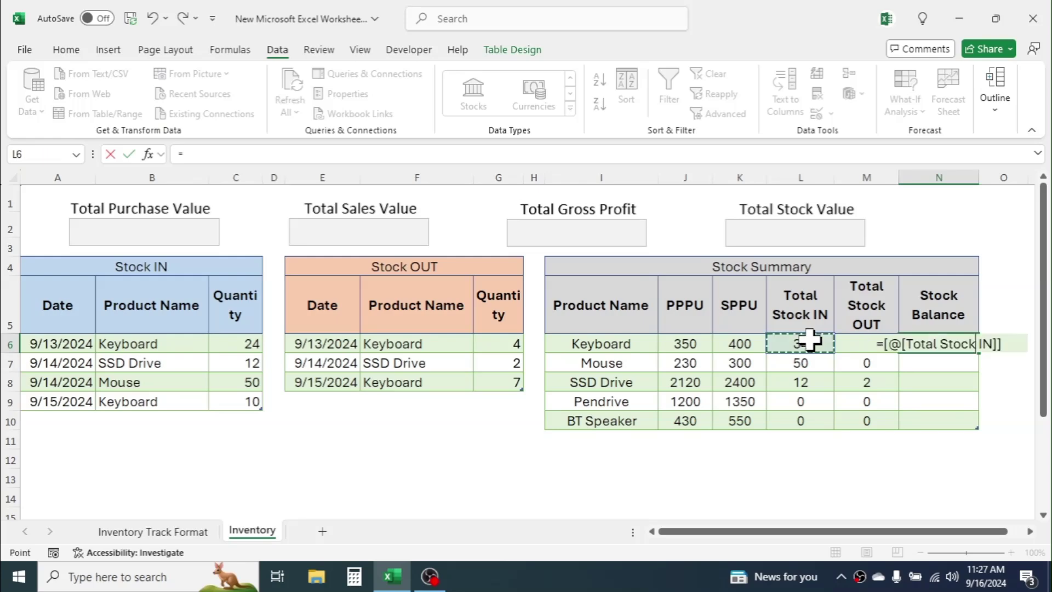
{"action": "type", "text": "-"}
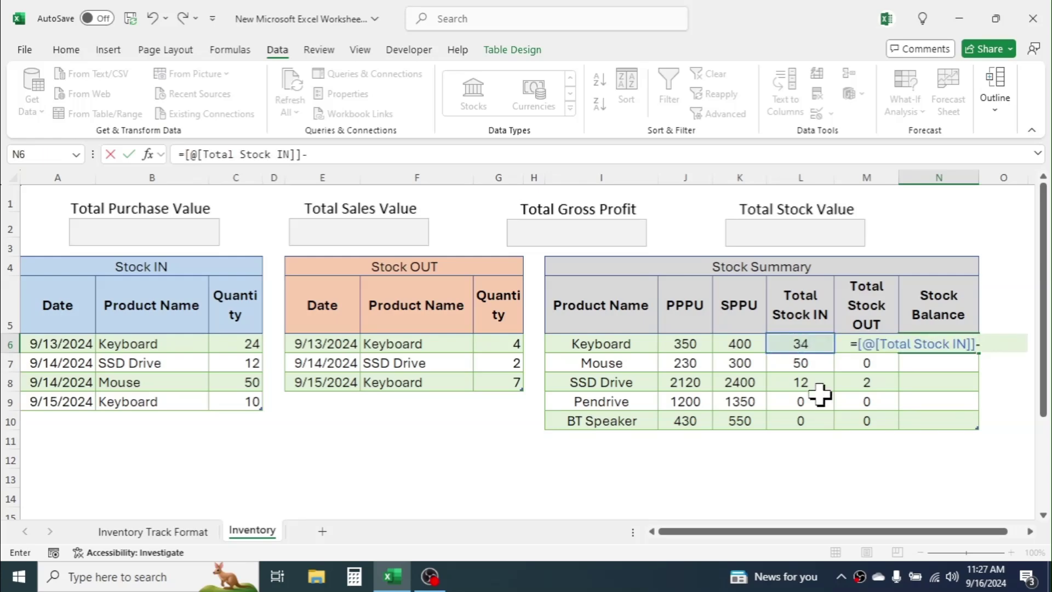
{"action": "left_click", "coordinate": [842, 346]}
{"action": "key", "text": "Return"}
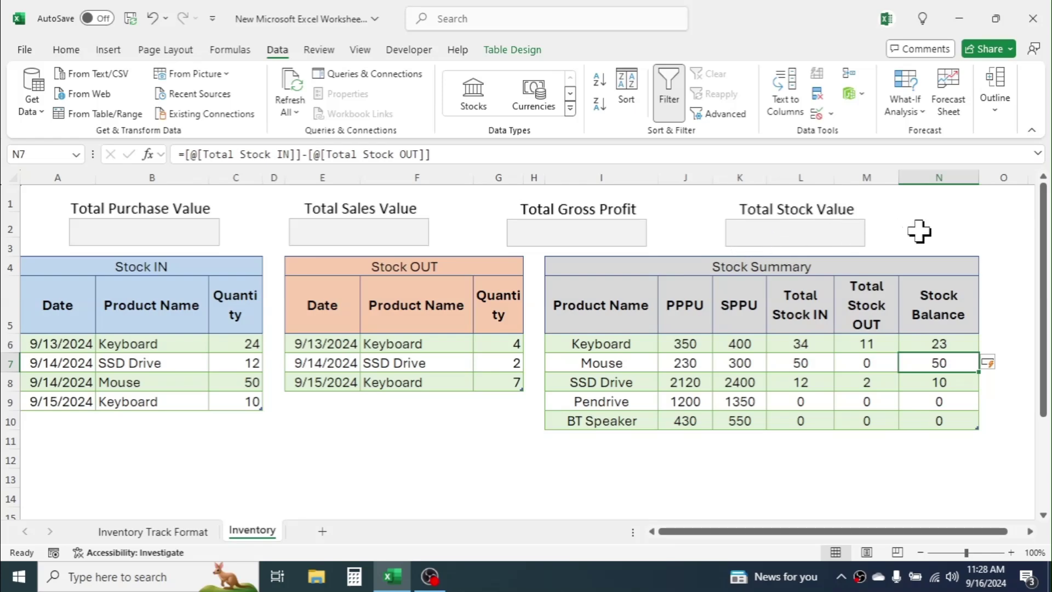
Enter =SUMPRODUCT(Table6[Total Stock IN],Table6[PPPU]) in C1 to calculate the total purchase value
{"action": "left_click", "coordinate": [236, 198]}
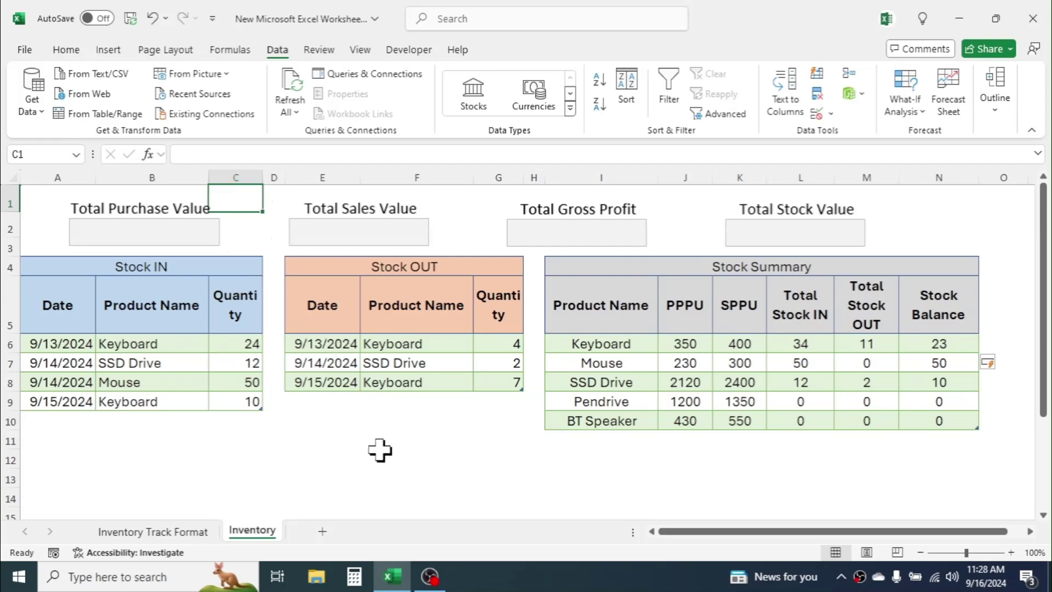
{"action": "type", "text": "=SUMP"}
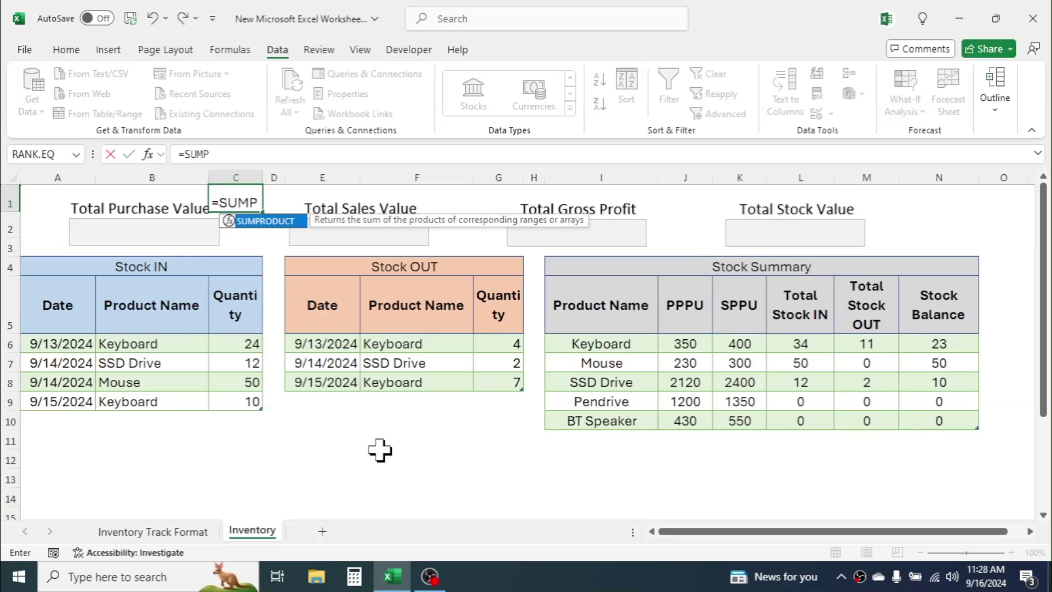
{"action": "type", "text": "RODUCT"}
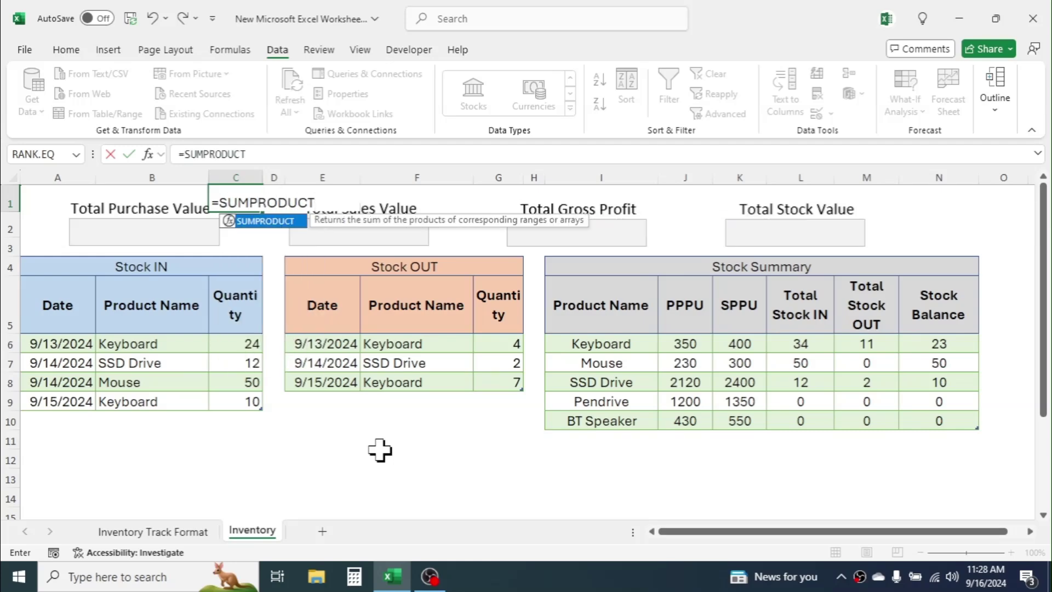
{"action": "type", "text": "("}
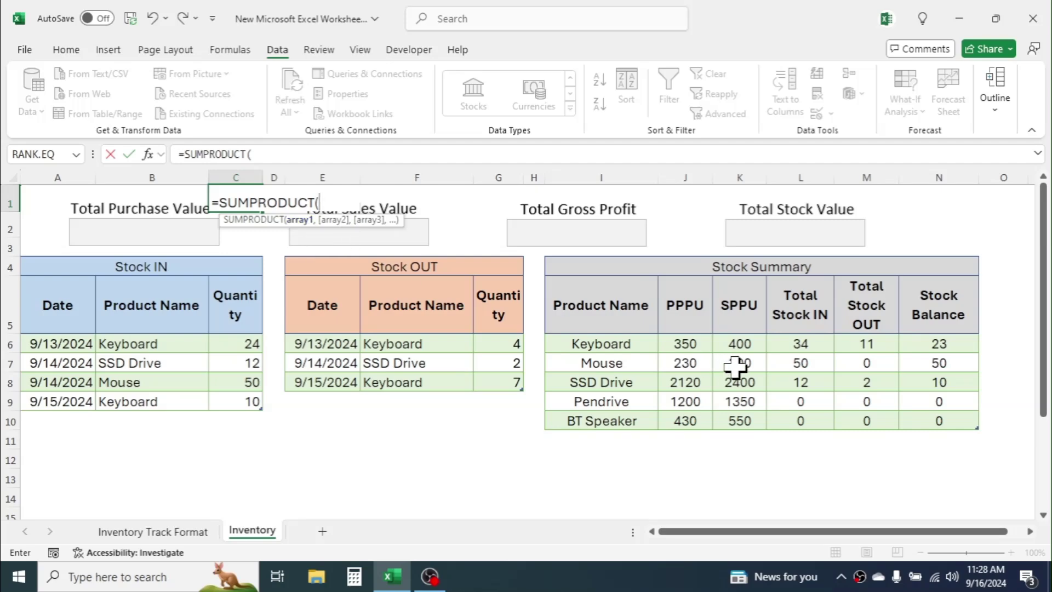
{"action": "left_click_drag", "start_coordinate": [812, 346], "coordinate": [806, 414]}
{"action": "type", "text": ","}
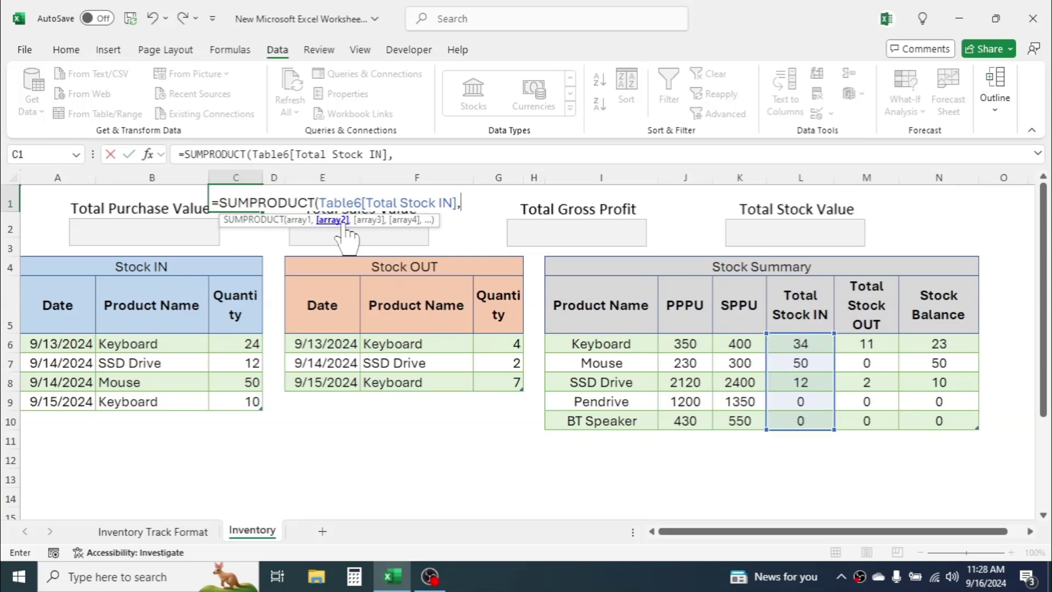
{"action": "left_click_drag", "start_coordinate": [686, 344], "coordinate": [684, 421]}
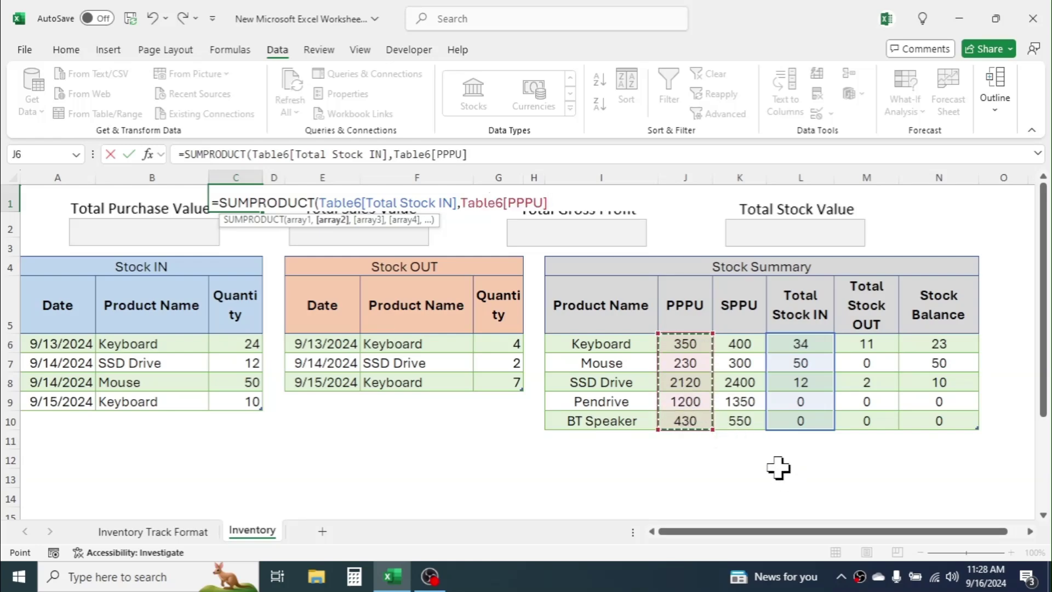
{"action": "type", "text": ")"}
{"action": "key", "text": "Return"}
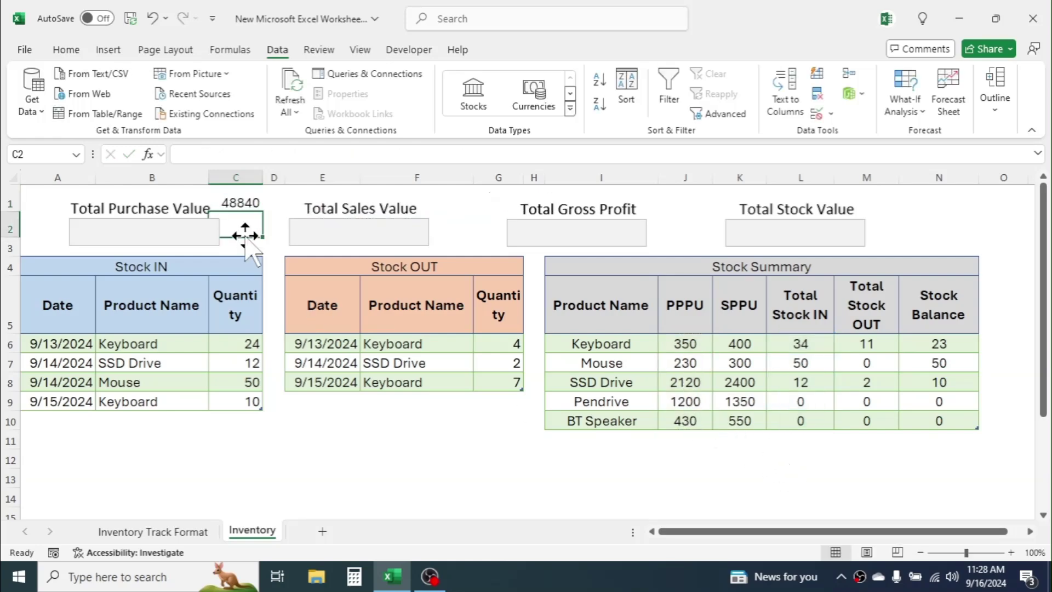
Link the text box under Total Purchase Value to cell C1 with =$C$1
{"action": "left_click", "coordinate": [237, 201]}
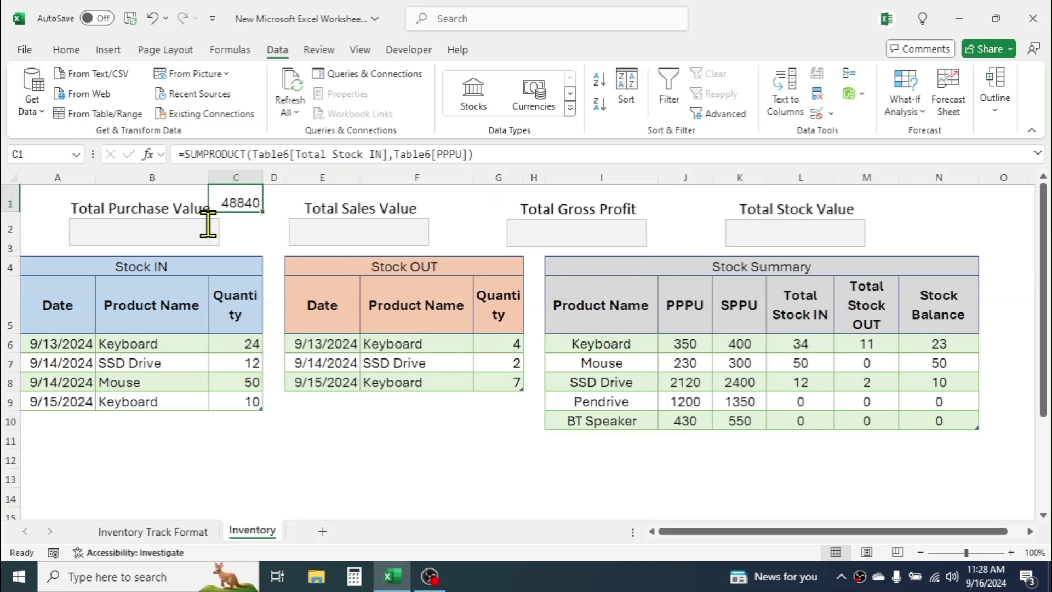
{"action": "left_click", "coordinate": [141, 222]}
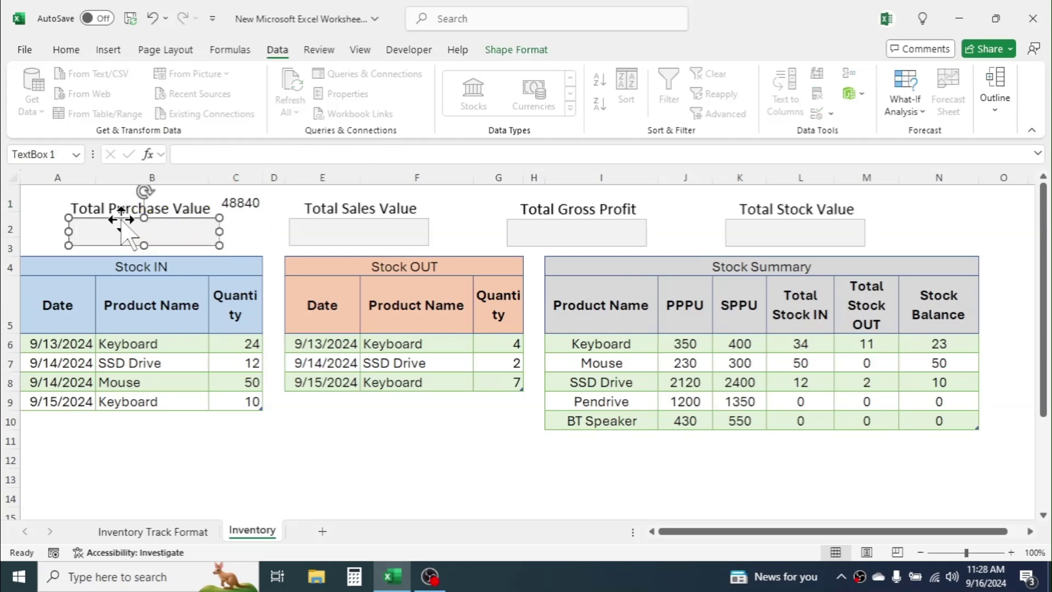
{"action": "left_click", "coordinate": [191, 154]}
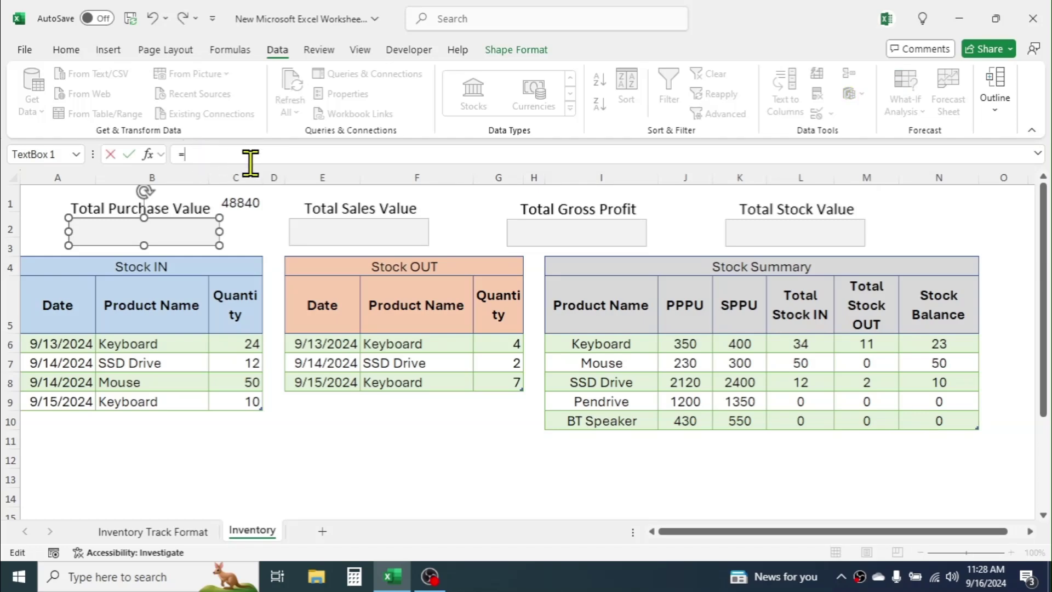
{"action": "left_click", "coordinate": [237, 200]}
{"action": "key", "text": "Return"}
{"action": "left_click", "coordinate": [253, 223]}
Hide the helper total in C1 by setting its font colour to white
{"action": "left_click", "coordinate": [241, 199]}
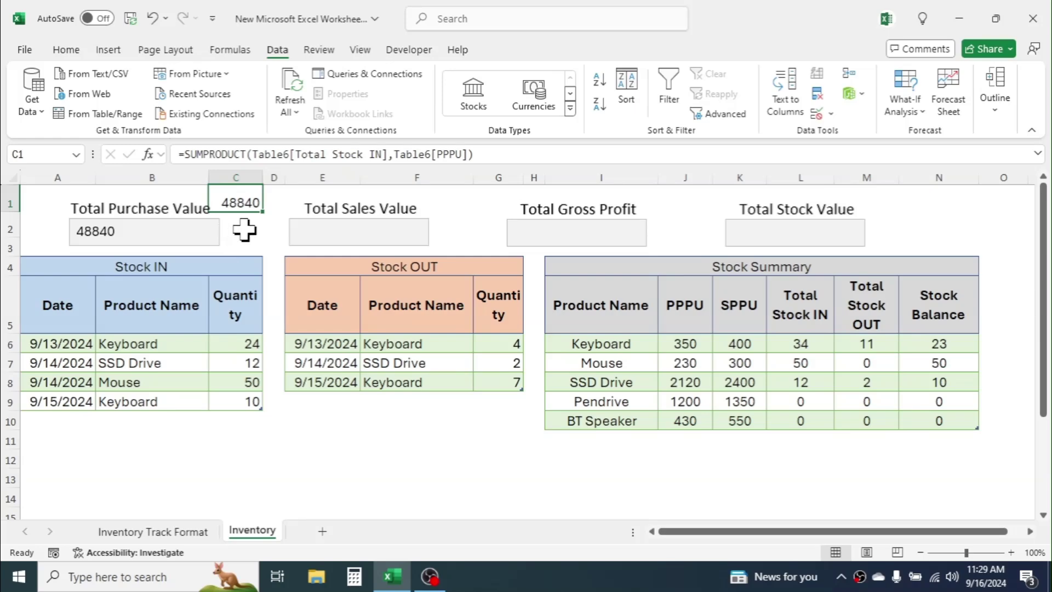
{"action": "left_click", "coordinate": [66, 50]}
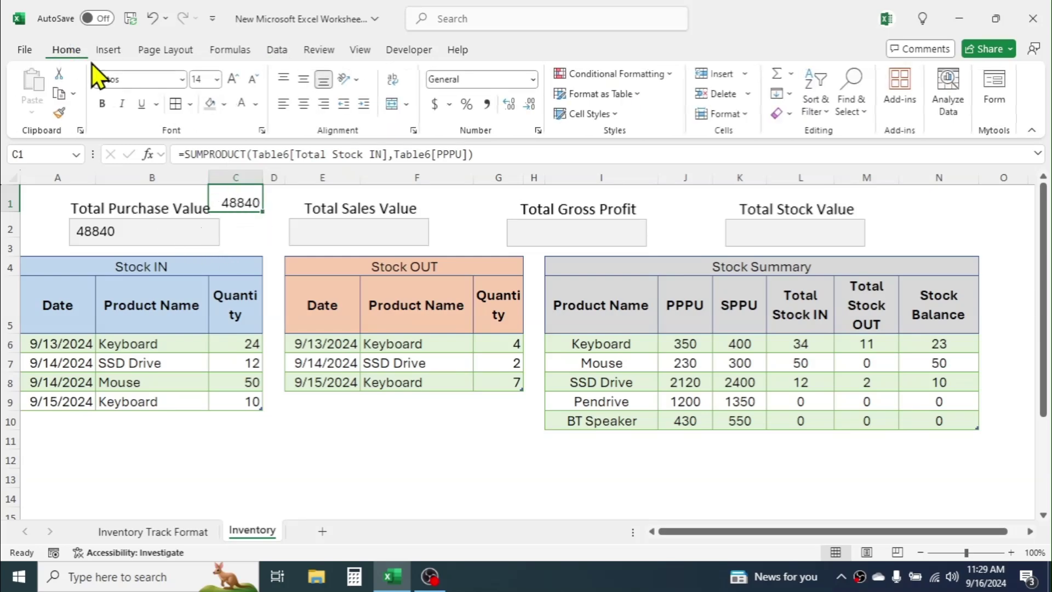
{"action": "left_click", "coordinate": [255, 104]}
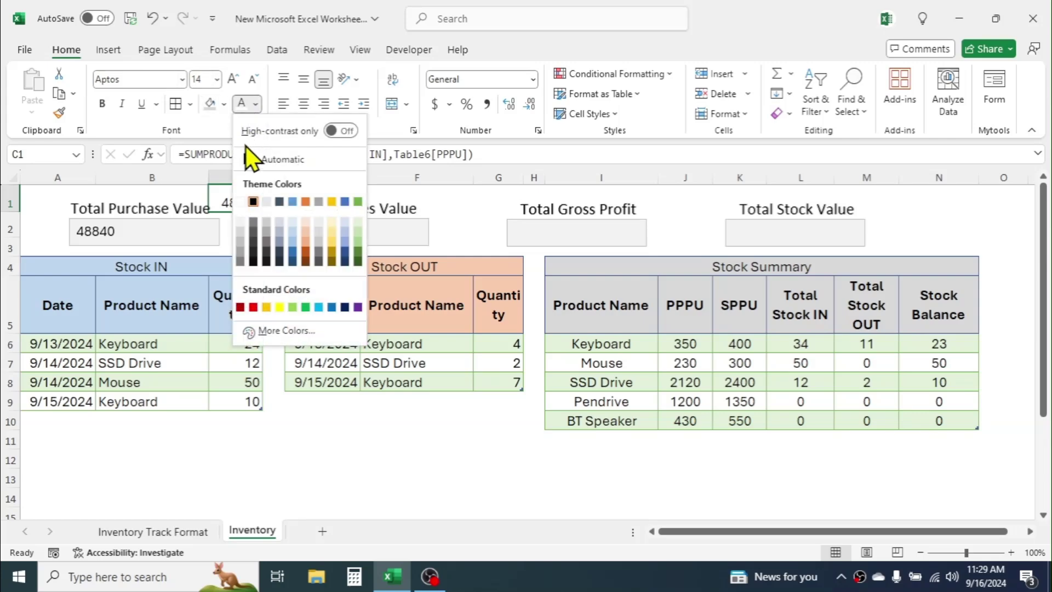
{"action": "left_click", "coordinate": [239, 201]}
{"action": "left_click", "coordinate": [255, 246]}
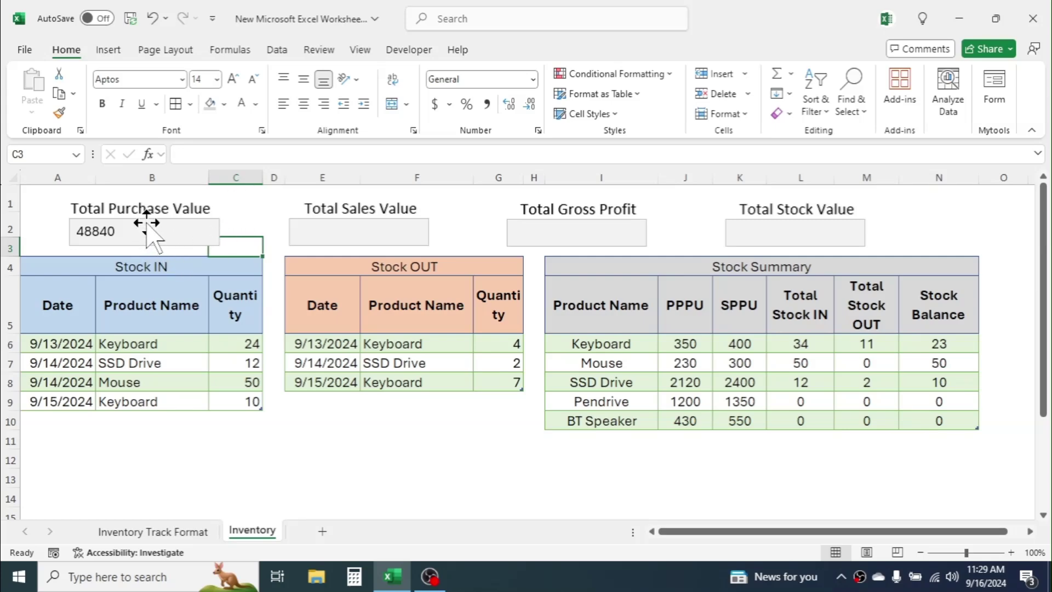
Enlarge the Total Purchase Value box text to size 20 and centre it horizontally and vertically
{"action": "left_click", "coordinate": [113, 225]}
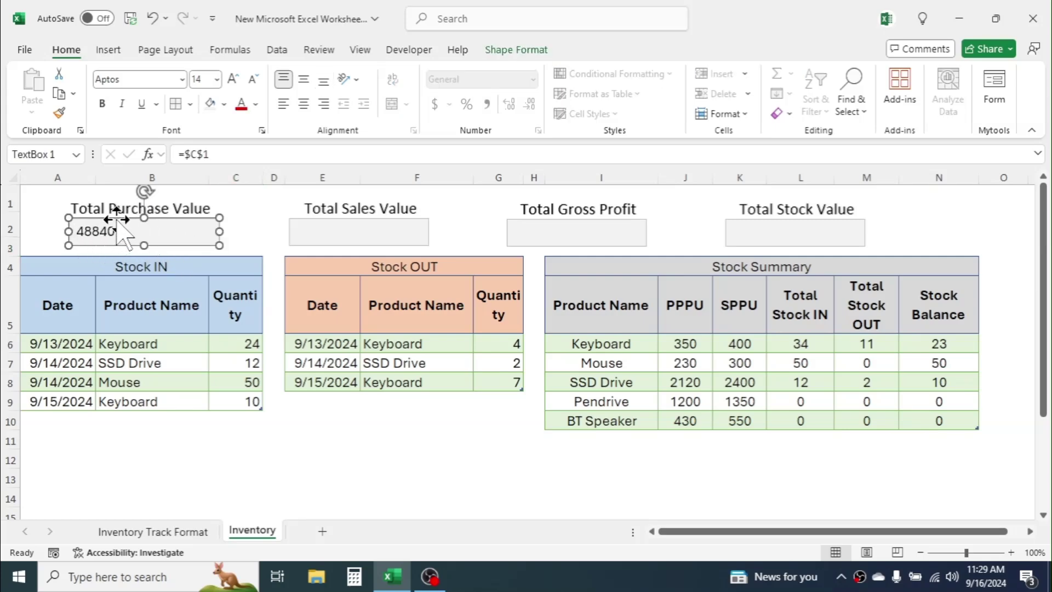
{"action": "left_click", "coordinate": [230, 78]}
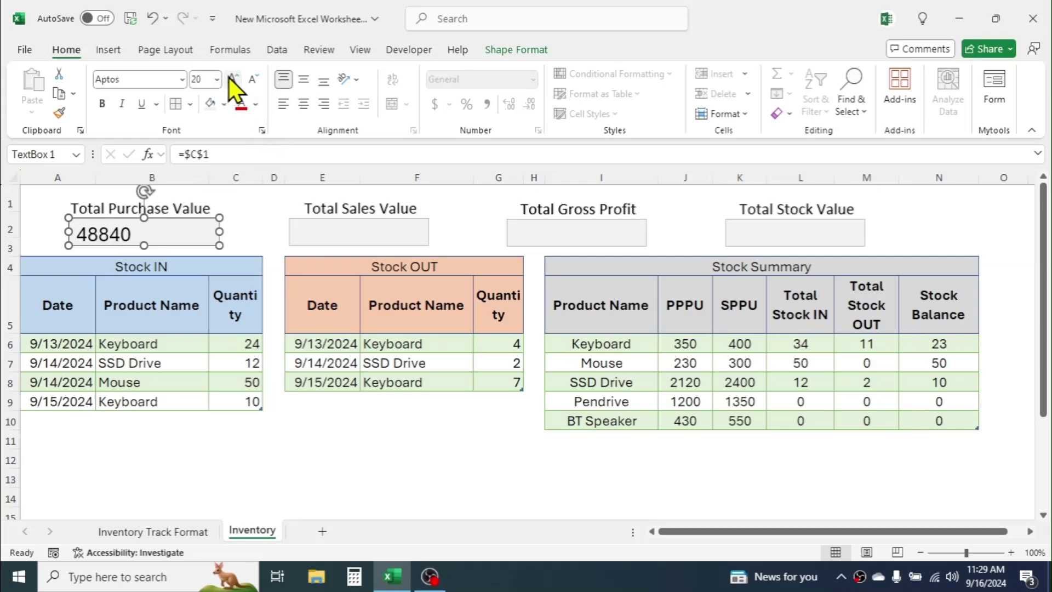
{"action": "left_click", "coordinate": [305, 104]}
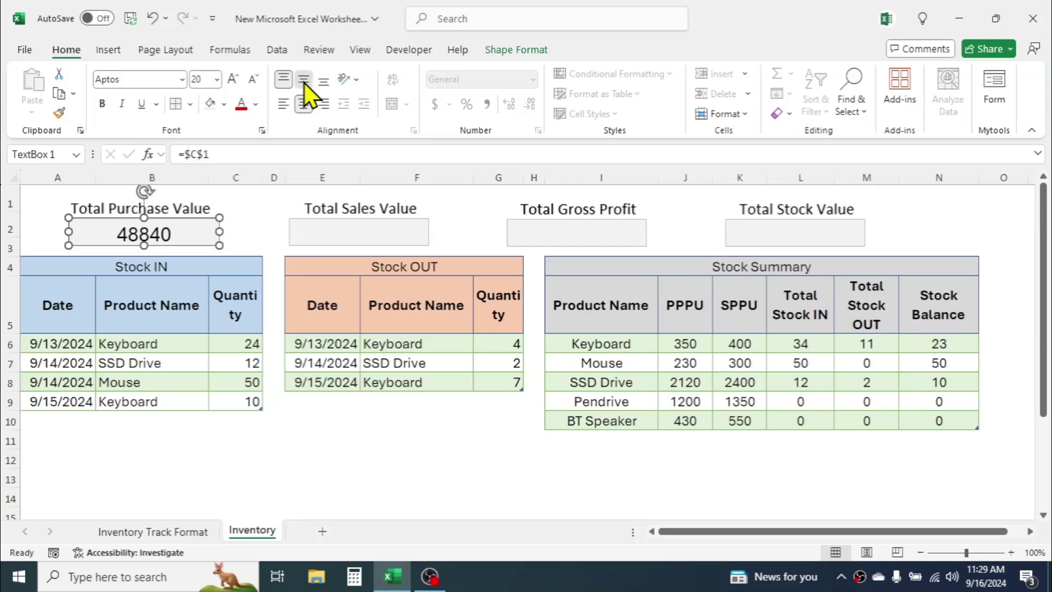
{"action": "left_click", "coordinate": [304, 83]}
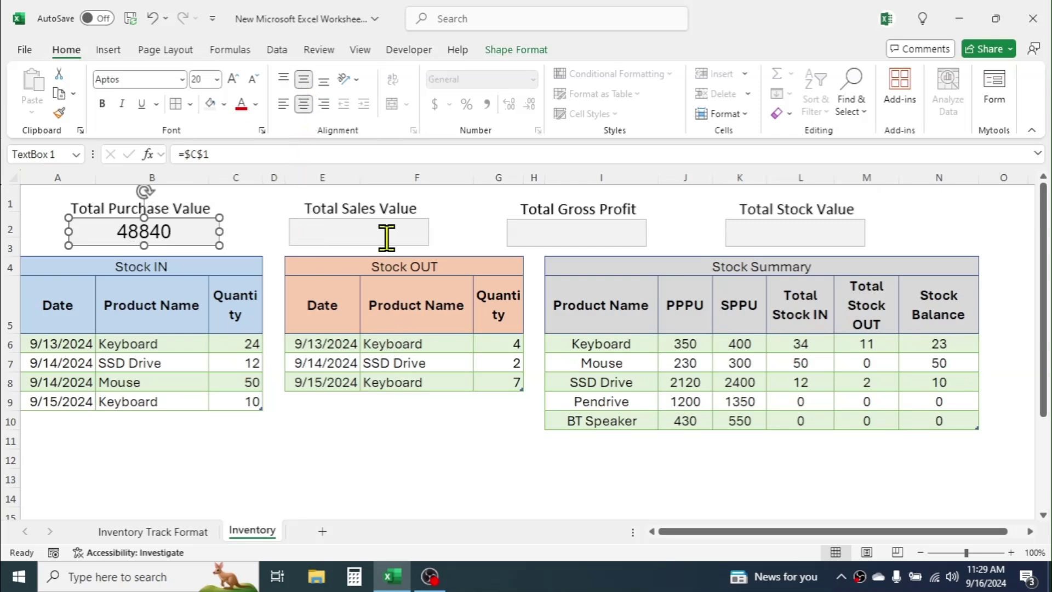
Enter =SUMPRODUCT(Table6[Total Stock OUT],Table6[SPPU]) in G1 to calculate the total sales value
{"action": "left_click", "coordinate": [448, 197]}
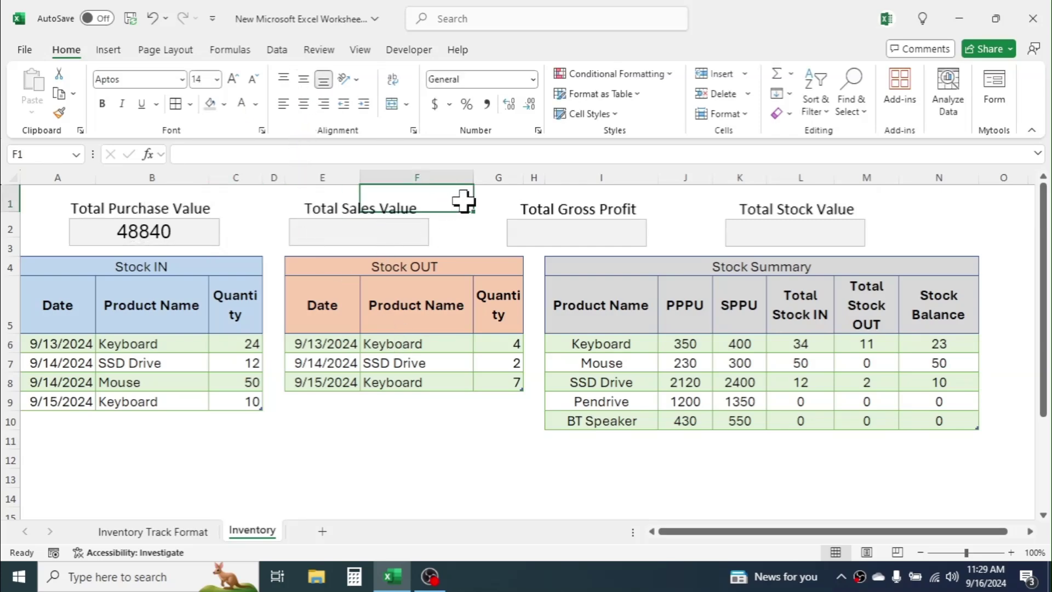
{"action": "left_click", "coordinate": [481, 200]}
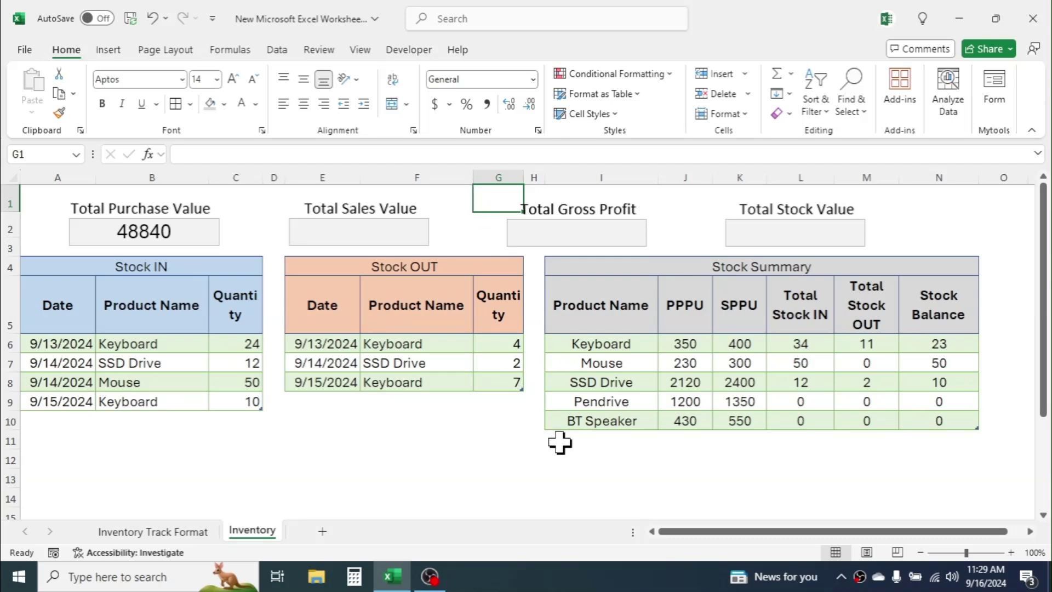
{"action": "type", "text": "=S"}
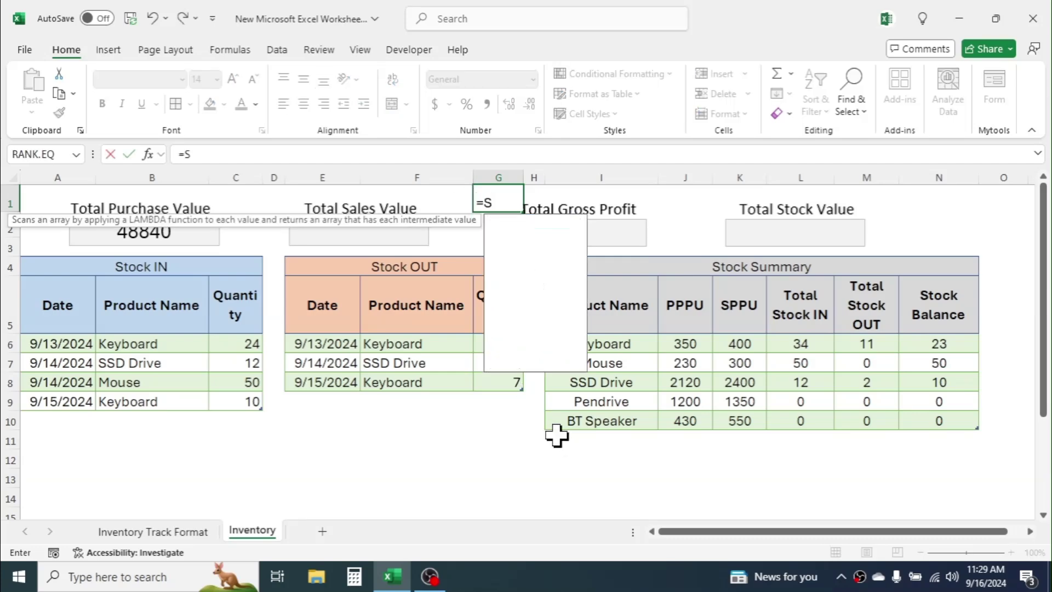
{"action": "type", "text": "UMPRODUCT("}
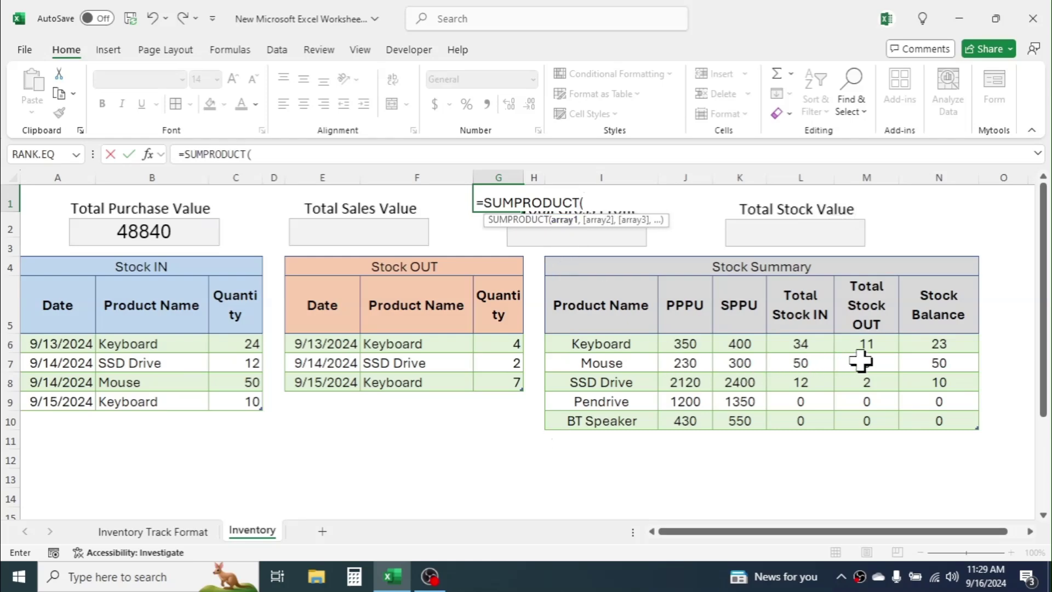
{"action": "left_click_drag", "start_coordinate": [872, 345], "coordinate": [878, 415]}
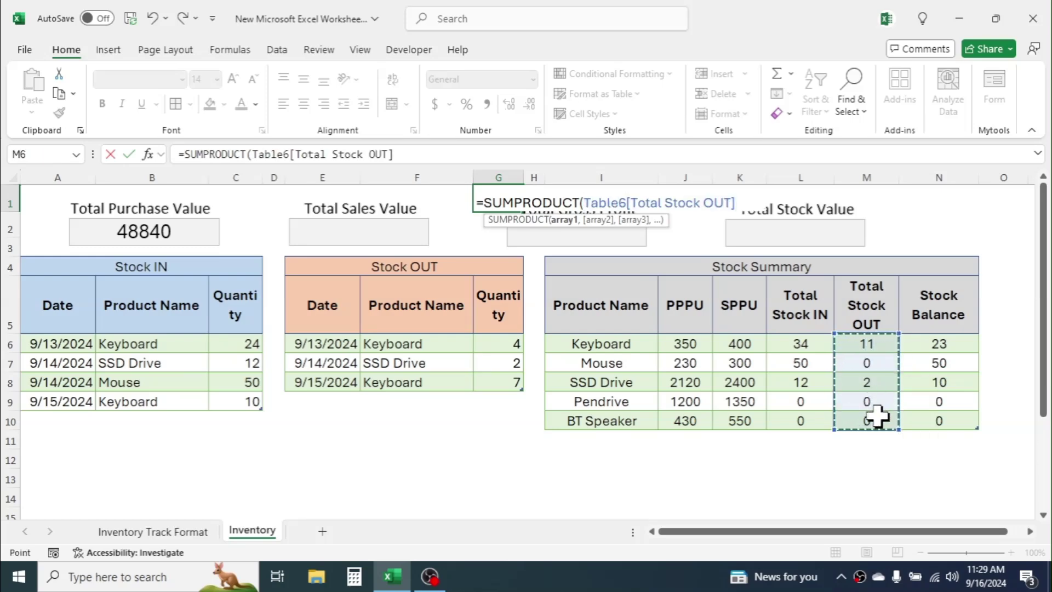
{"action": "type", "text": ","}
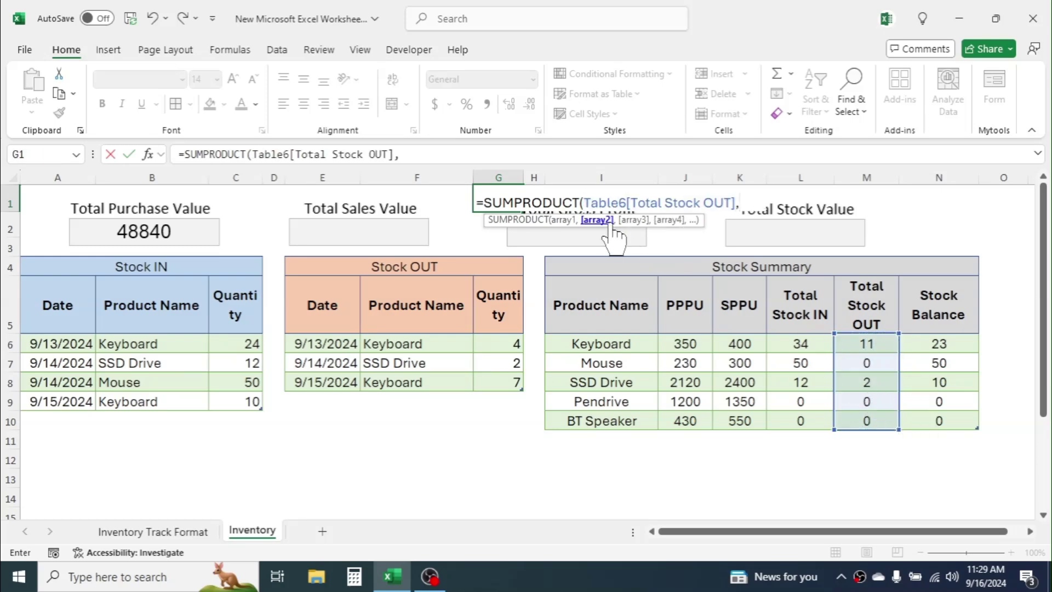
{"action": "left_click_drag", "start_coordinate": [758, 343], "coordinate": [756, 419]}
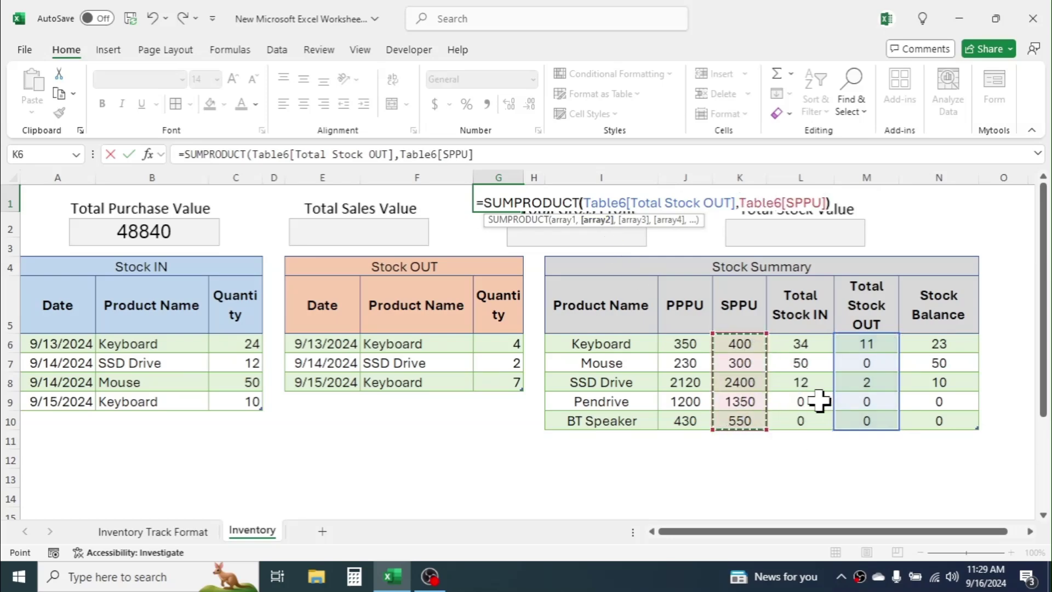
{"action": "type", "text": ")"}
{"action": "key", "text": "Return"}
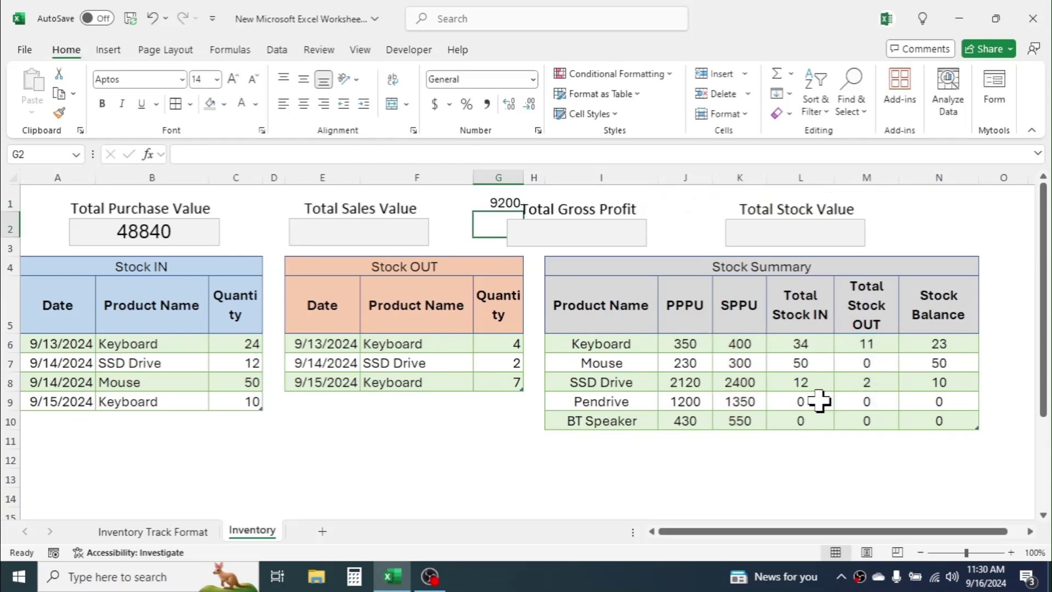
Link the text box under Total Sales Value to cell G1 with =$G$1
{"action": "left_click", "coordinate": [512, 207]}
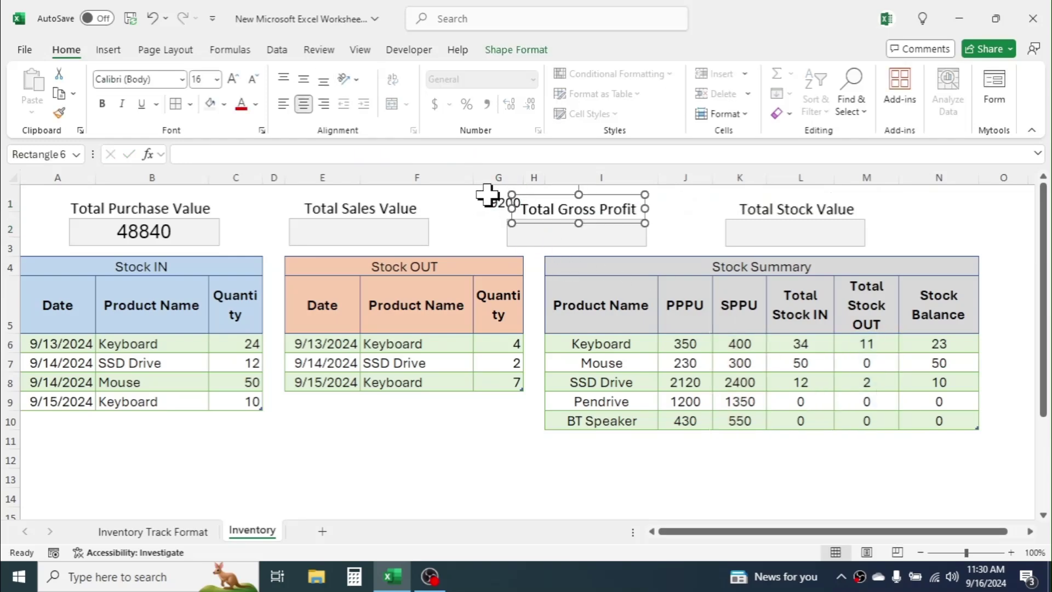
{"action": "left_click", "coordinate": [483, 215]}
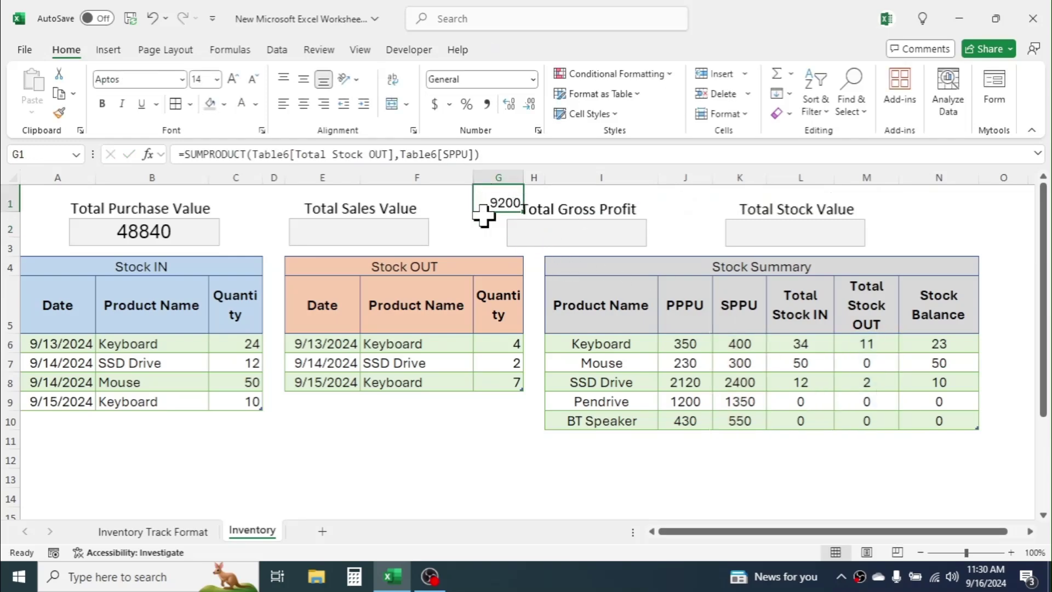
{"action": "left_click", "coordinate": [367, 217]}
{"action": "left_click", "coordinate": [399, 238]}
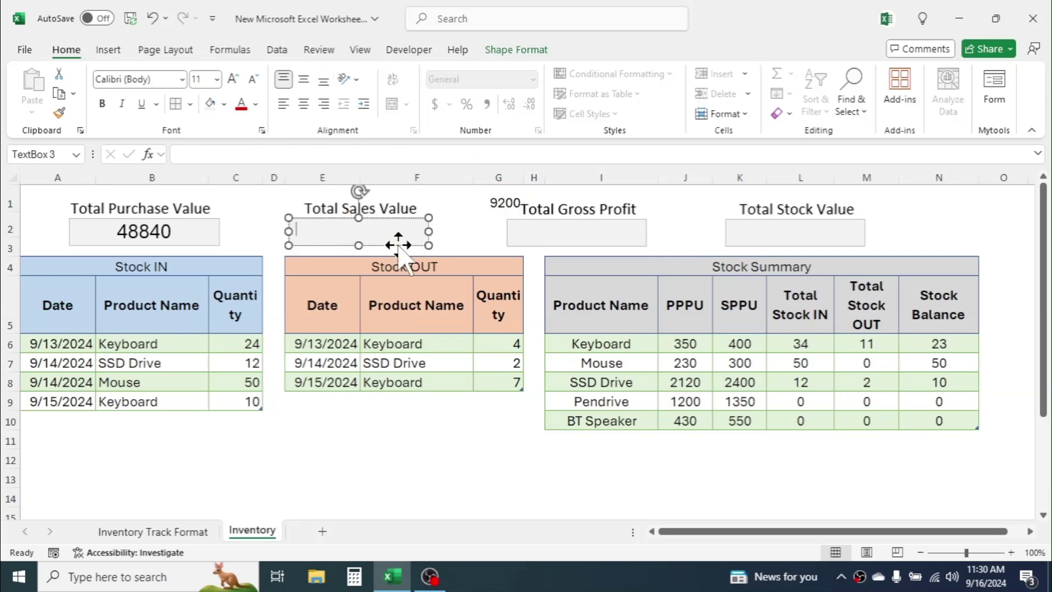
{"action": "left_click", "coordinate": [201, 155]}
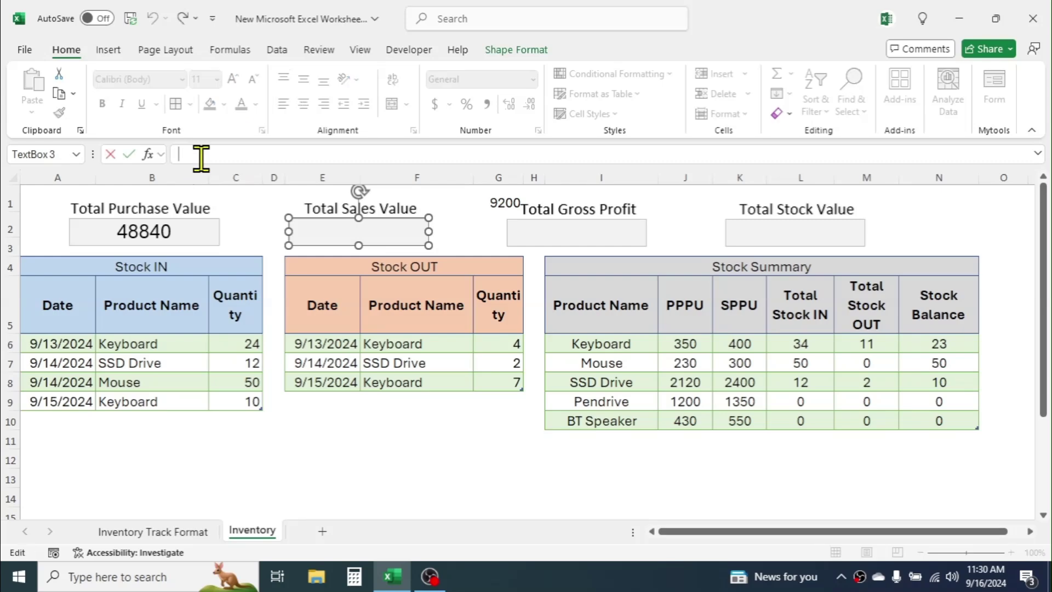
{"action": "left_click", "coordinate": [500, 202]}
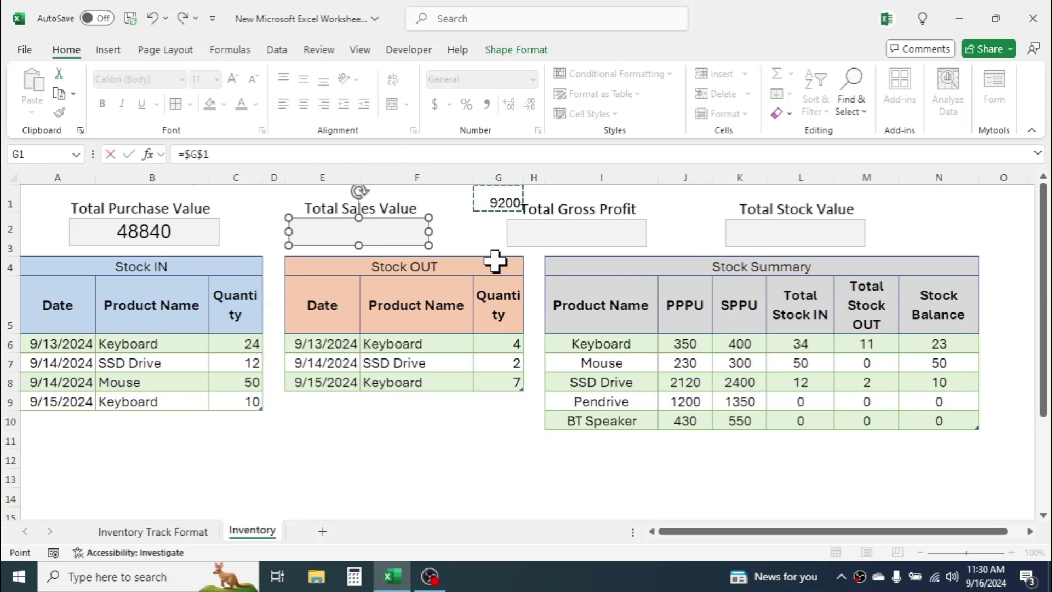
{"action": "key", "text": "Return"}
Hide the helper total in G1 by setting its font colour to white
{"action": "left_click", "coordinate": [507, 200]}
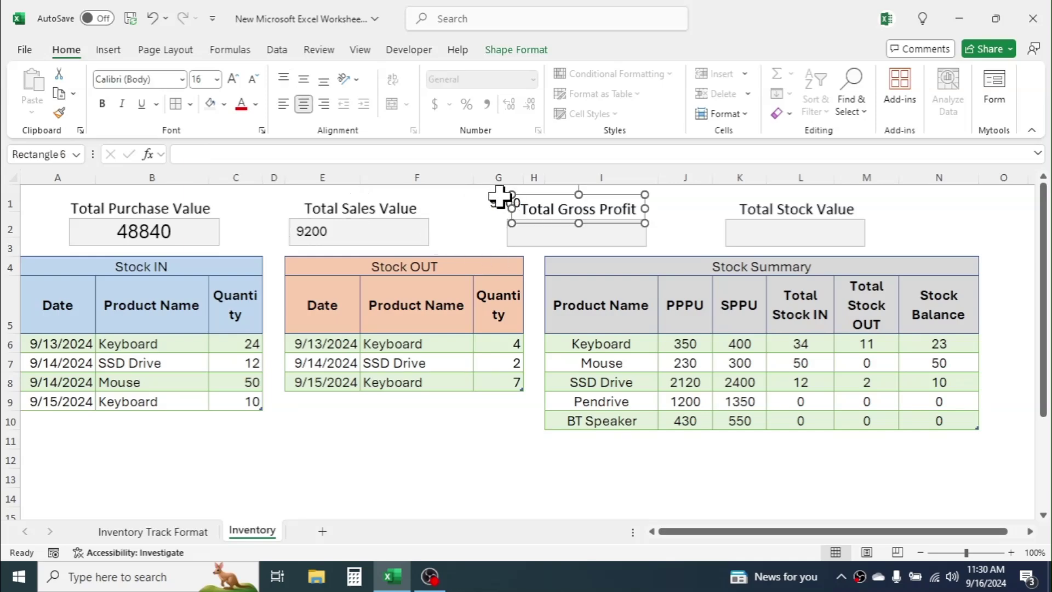
{"action": "left_click", "coordinate": [497, 197]}
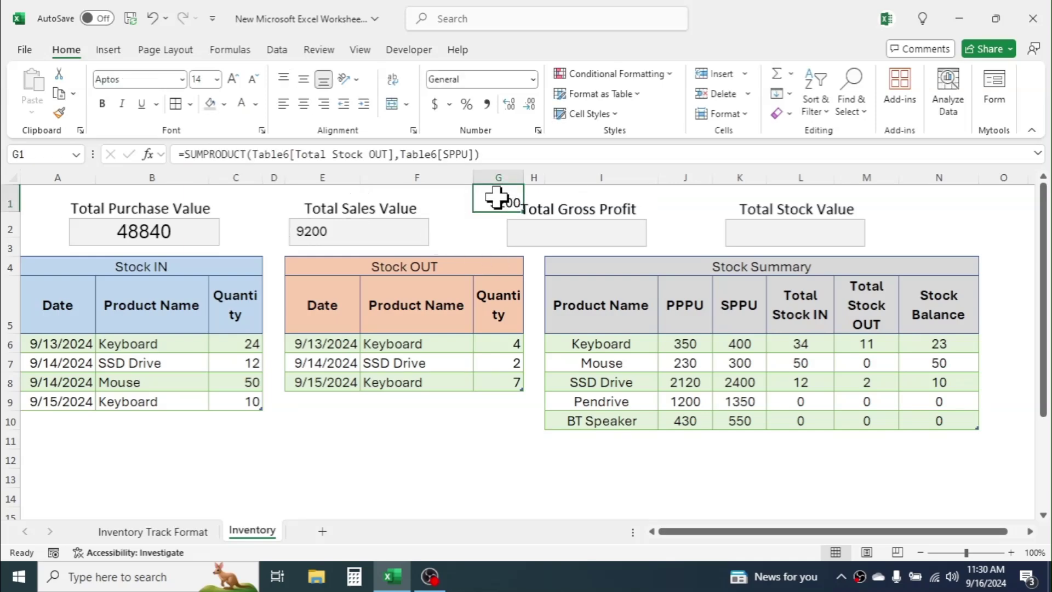
{"action": "left_click", "coordinate": [242, 104]}
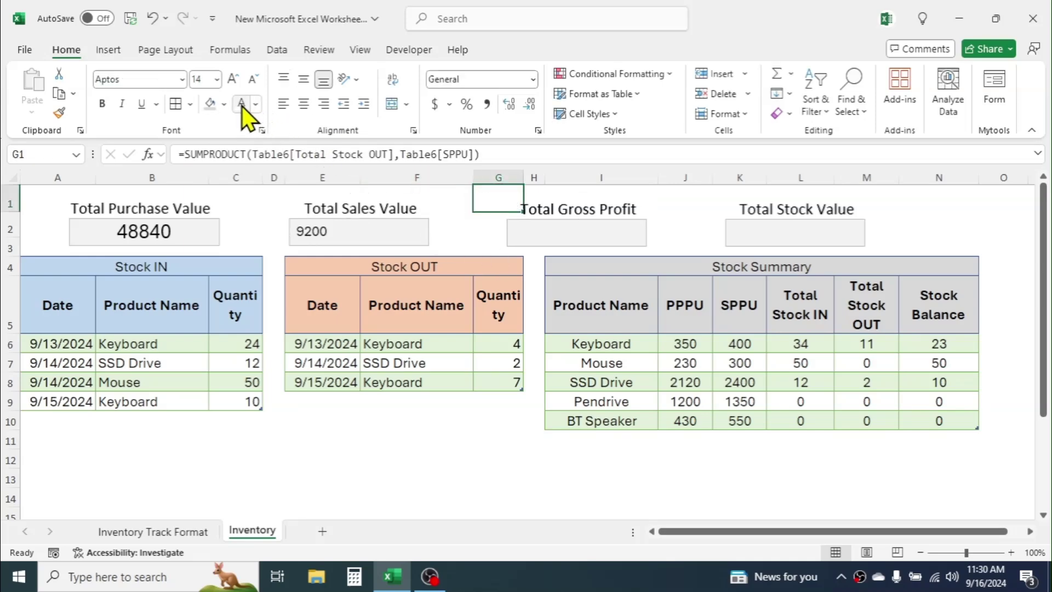
Copy the formatting of the Total Purchase Value box onto the Total Sales Value box
{"action": "left_click", "coordinate": [184, 222]}
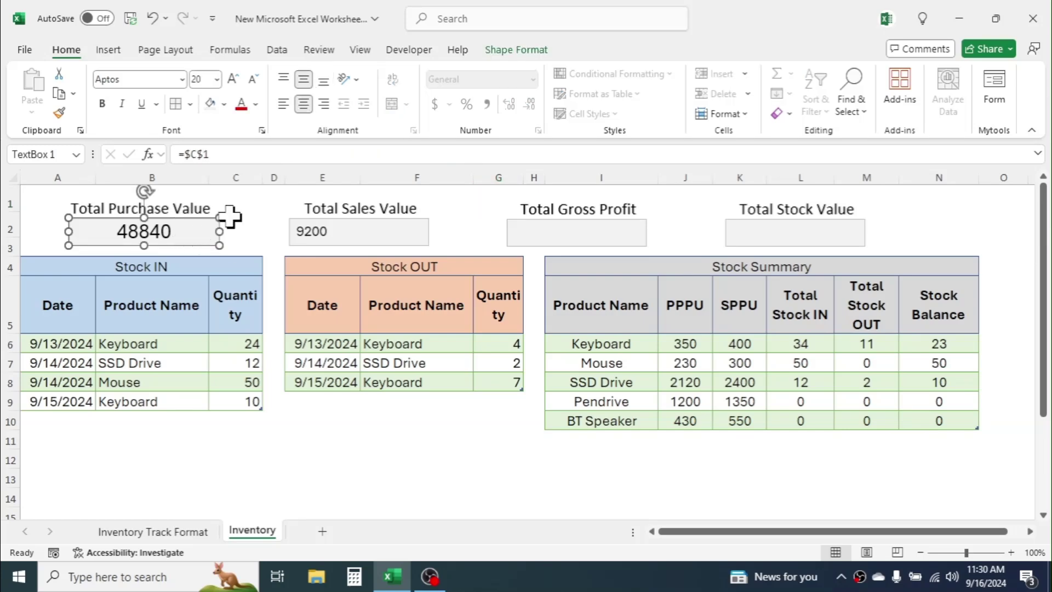
{"action": "left_click", "coordinate": [56, 113]}
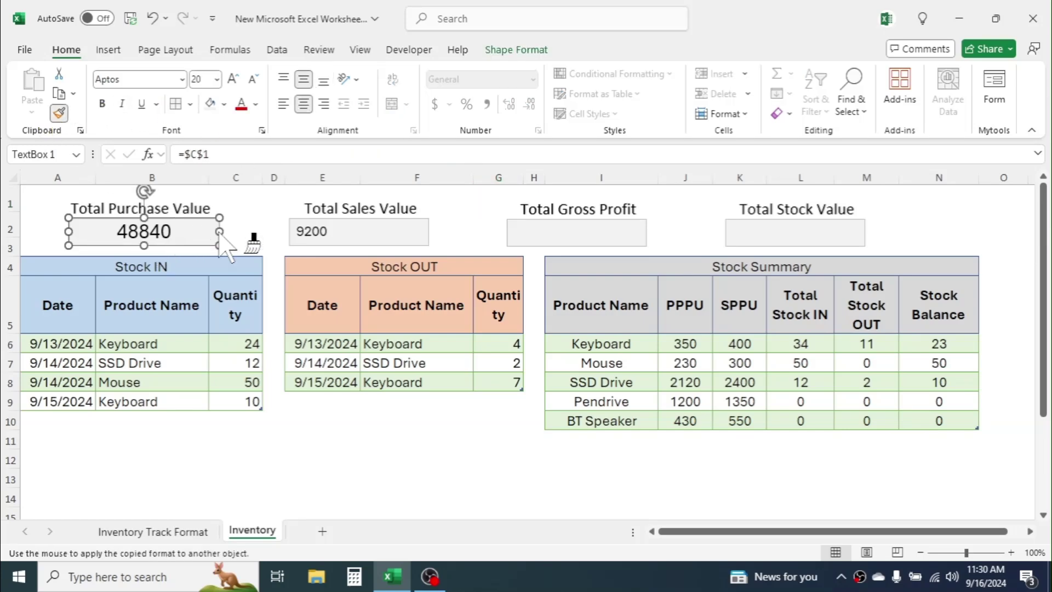
{"action": "left_click", "coordinate": [355, 240]}
{"action": "left_click", "coordinate": [498, 420]}
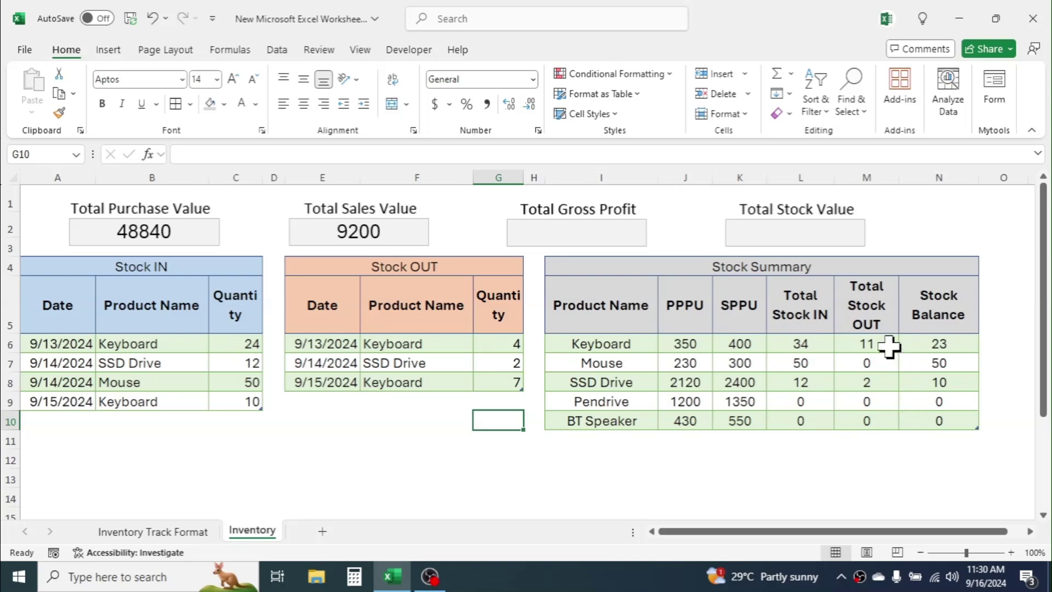
Enter =SUMPRODUCT(Table6[Total Stock OUT],Table6[SPPU])-SUMPRODUCT(Table6[Total Stock OUT],Table6[PPPU]) in J1 to calculate the gross profit
{"action": "left_click", "coordinate": [676, 207]}
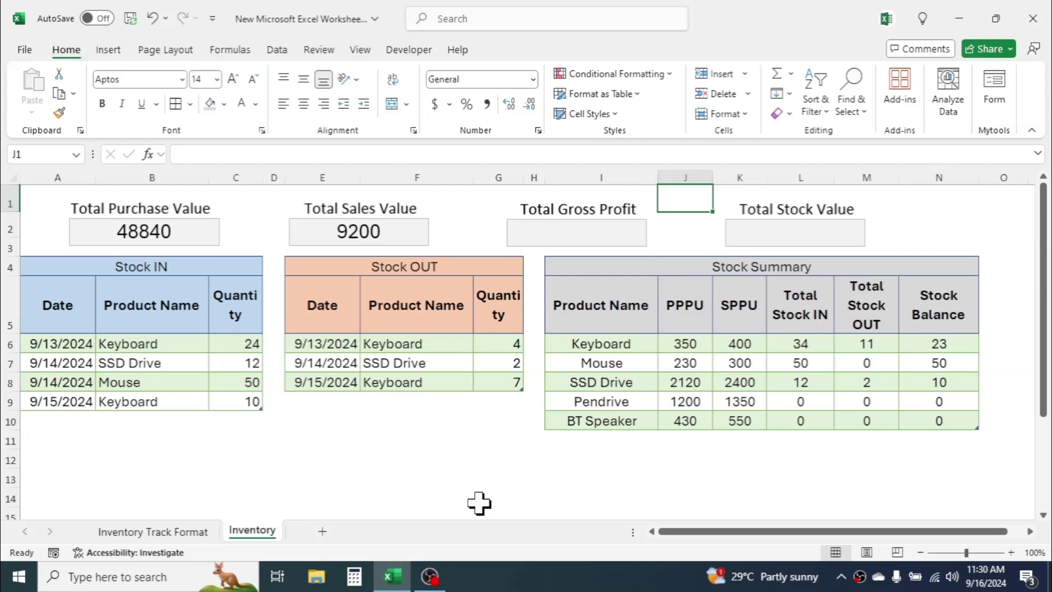
{"action": "type", "text": "=SUM"}
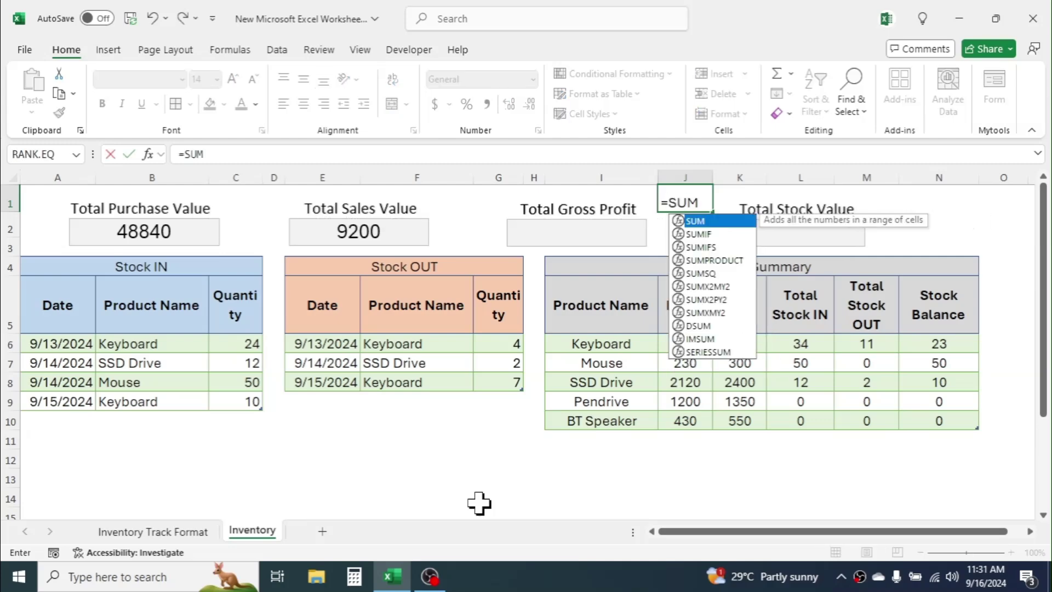
{"action": "type", "text": "PRODUCT("}
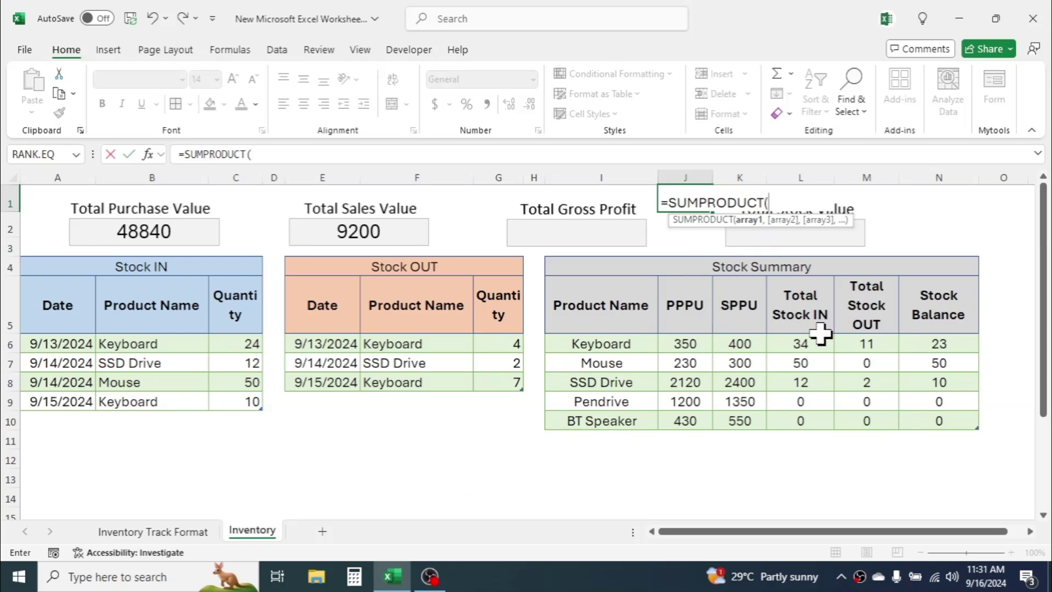
{"action": "left_click_drag", "start_coordinate": [884, 345], "coordinate": [876, 411]}
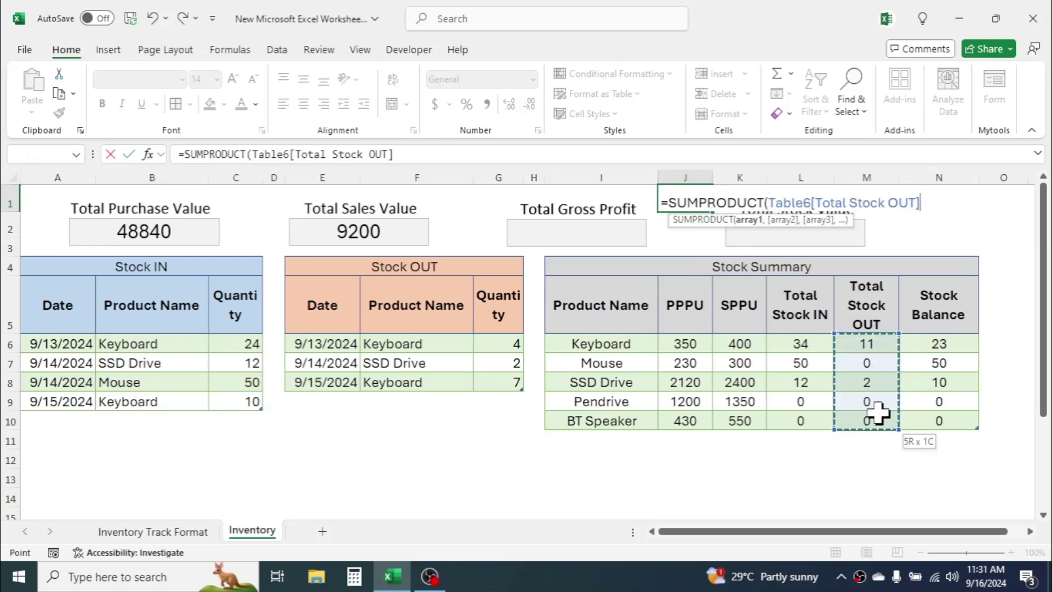
{"action": "type", "text": ","}
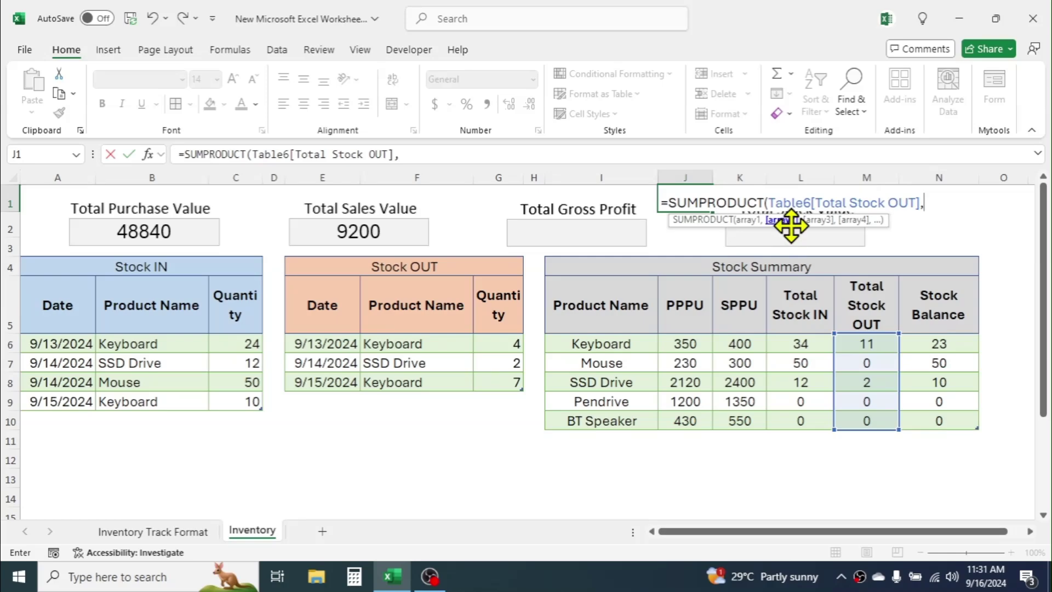
{"action": "left_click_drag", "start_coordinate": [754, 347], "coordinate": [746, 418]}
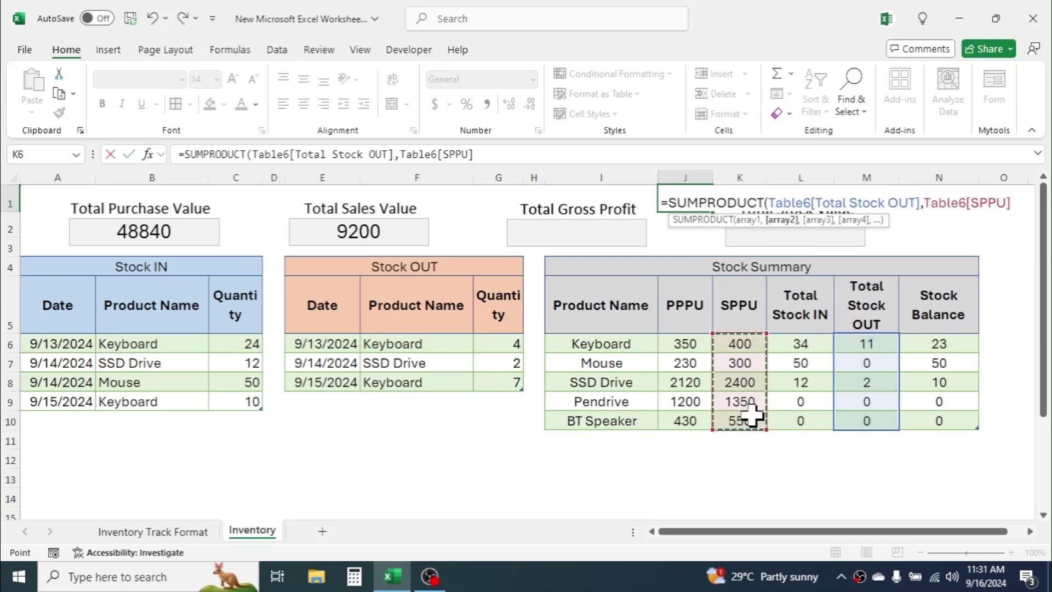
{"action": "type", "text": ")"}
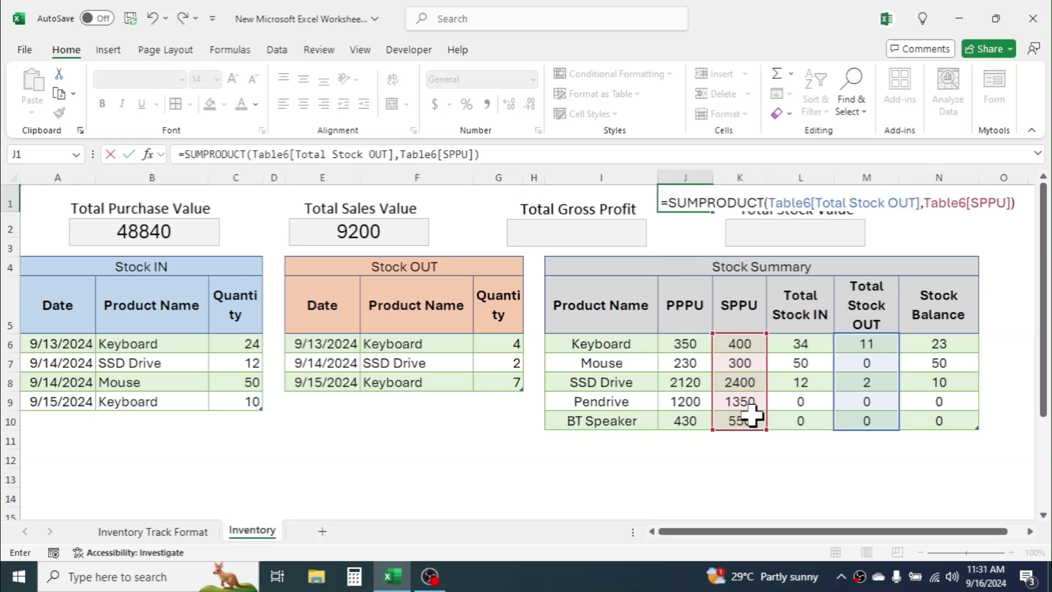
{"action": "type", "text": "-SUMPROD"}
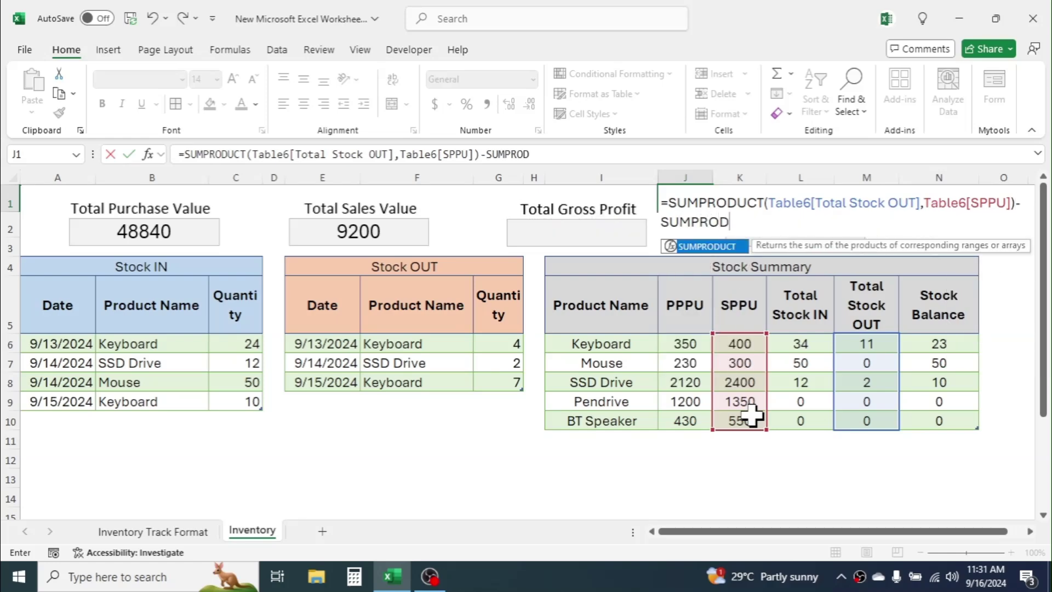
{"action": "key", "text": "BackSpace"}
{"action": "type", "text": "DUCT("}
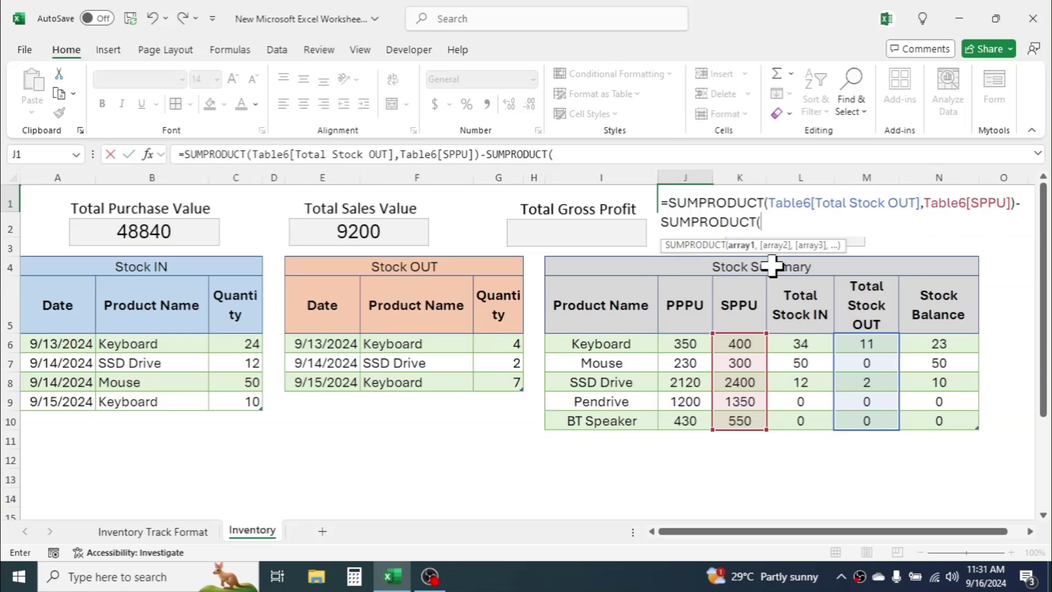
{"action": "left_click_drag", "start_coordinate": [871, 348], "coordinate": [878, 416]}
{"action": "type", "text": ","}
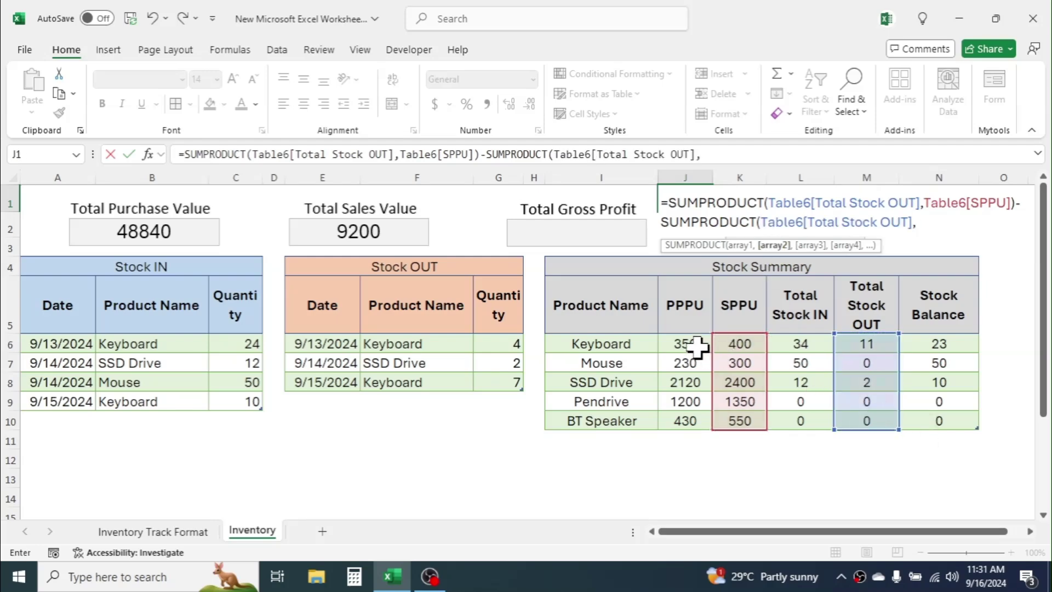
{"action": "left_click_drag", "start_coordinate": [699, 351], "coordinate": [688, 421]}
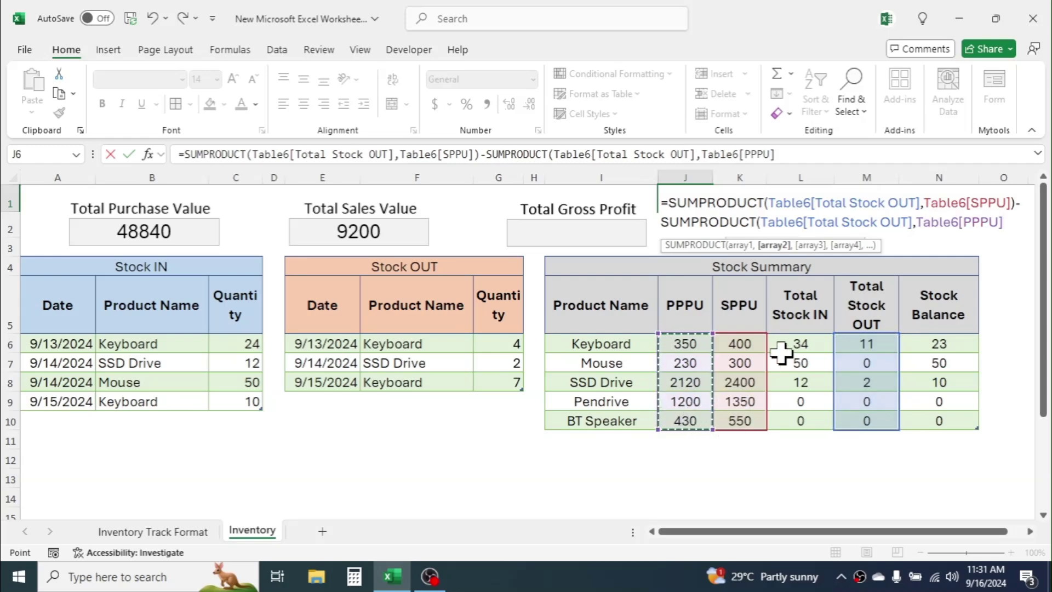
{"action": "type", "text": ")"}
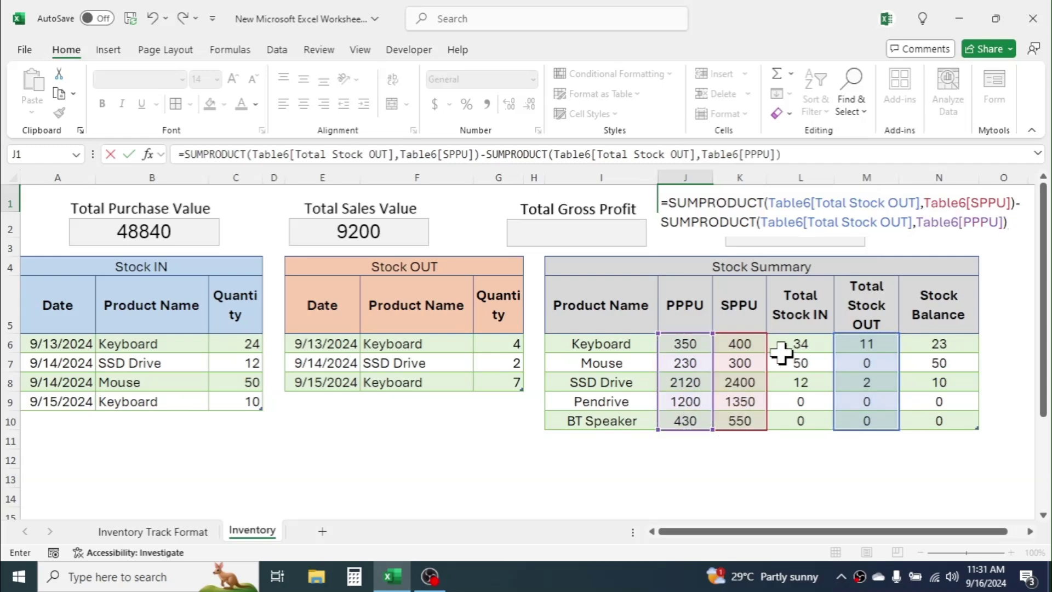
{"action": "key", "text": "Return"}
Link the text box under Total Gross Profit to cell J1
{"action": "left_click", "coordinate": [705, 203]}
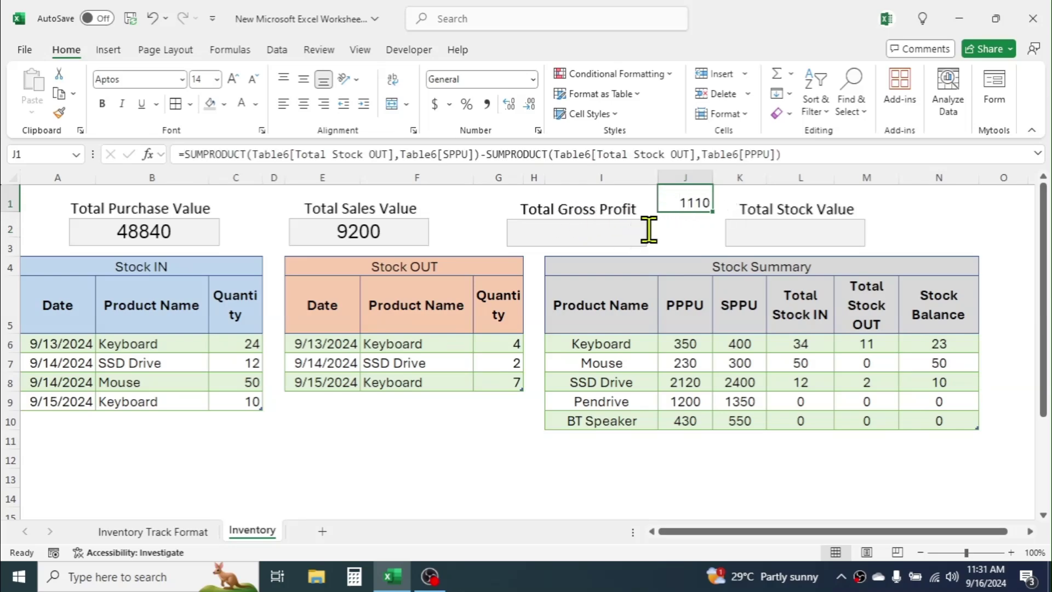
{"action": "left_click", "coordinate": [559, 217]}
{"action": "left_click", "coordinate": [195, 154]}
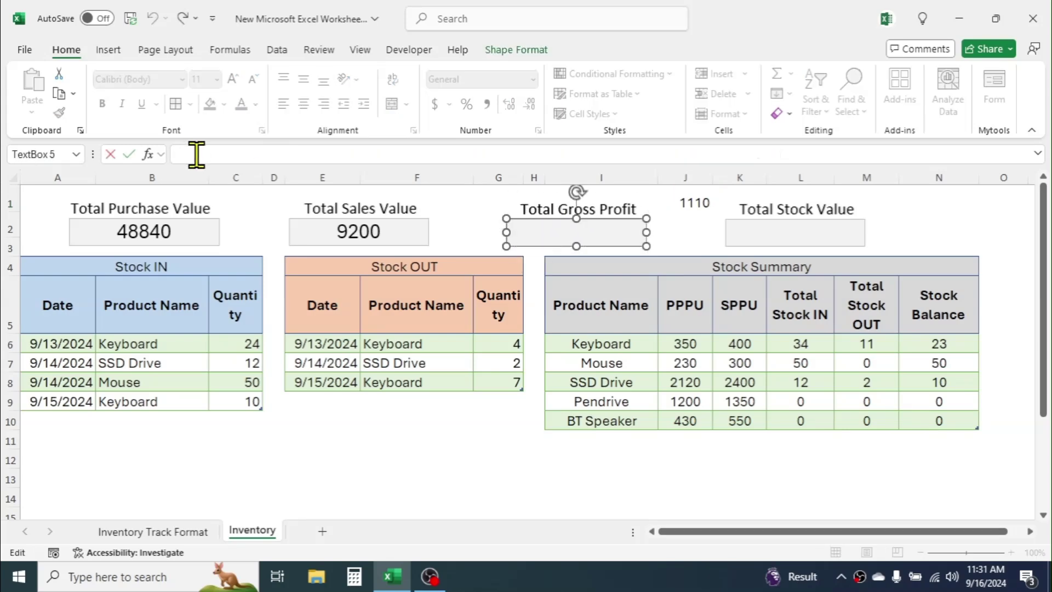
{"action": "type", "text": "="}
{"action": "left_click", "coordinate": [685, 200]}
{"action": "key", "text": "Return"}
Copy the formatting of the Total Sales Value box onto the Total Gross Profit box
{"action": "left_click", "coordinate": [359, 231]}
{"action": "left_click", "coordinate": [59, 112]}
{"action": "left_click", "coordinate": [576, 232]}
{"action": "left_click", "coordinate": [922, 223]}
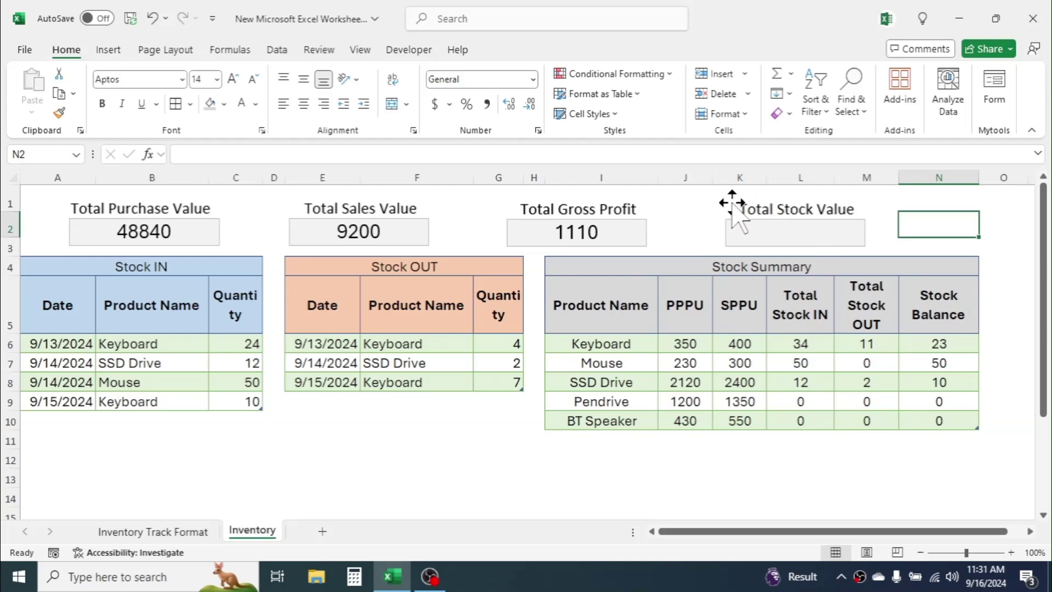
Enter =SUMPRODUCT(Table6[Stock Balance],Table6[SPPU]) in M1 to calculate the total stock value
{"action": "left_click", "coordinate": [874, 201]}
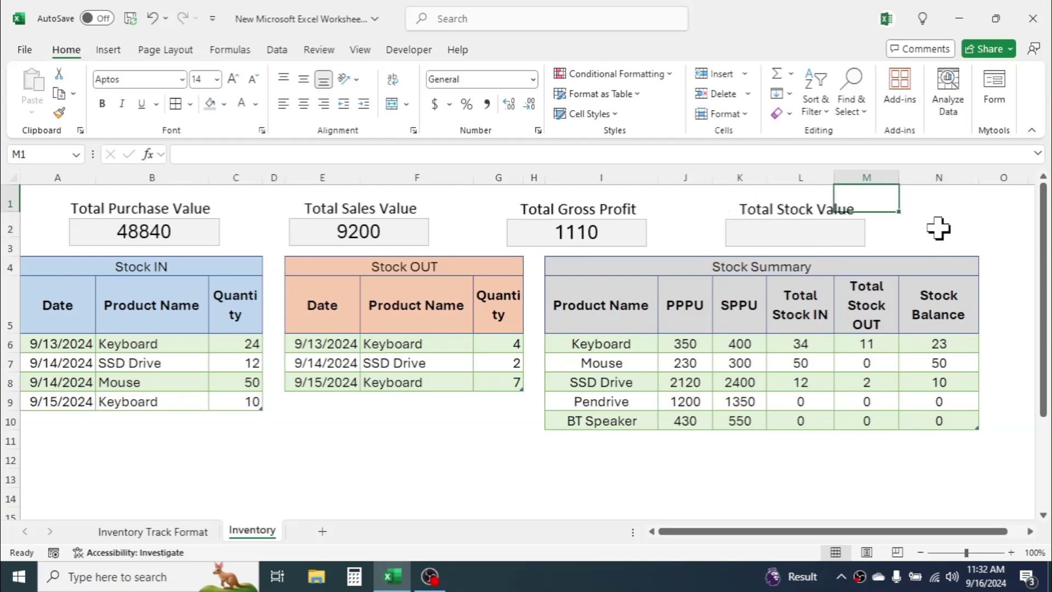
{"action": "type", "text": "="}
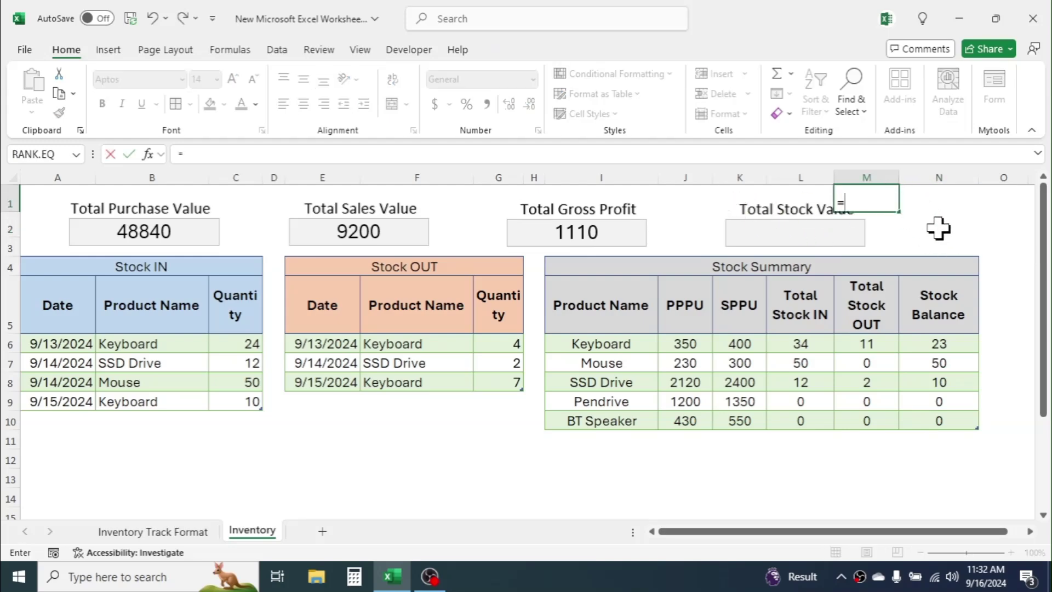
{"action": "type", "text": "SUMPROD"}
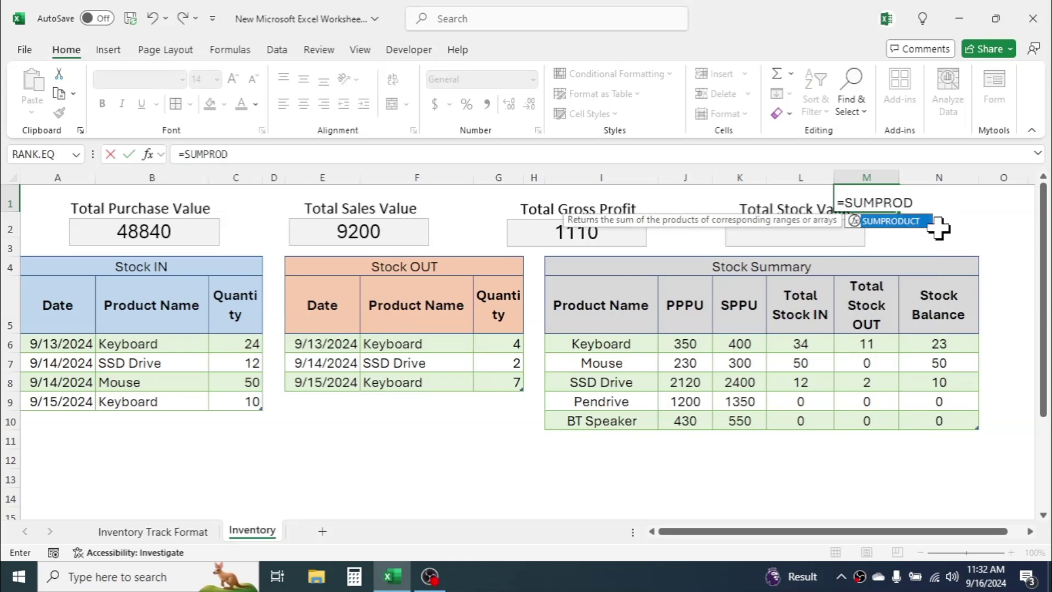
{"action": "type", "text": "UCT("}
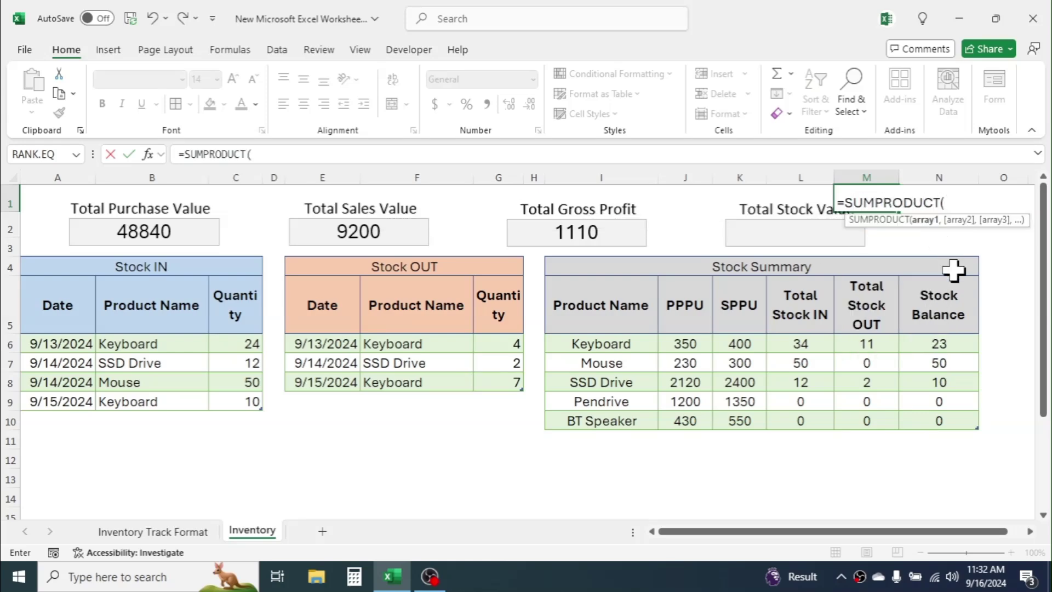
{"action": "left_click_drag", "start_coordinate": [926, 348], "coordinate": [933, 414]}
{"action": "type", "text": ","}
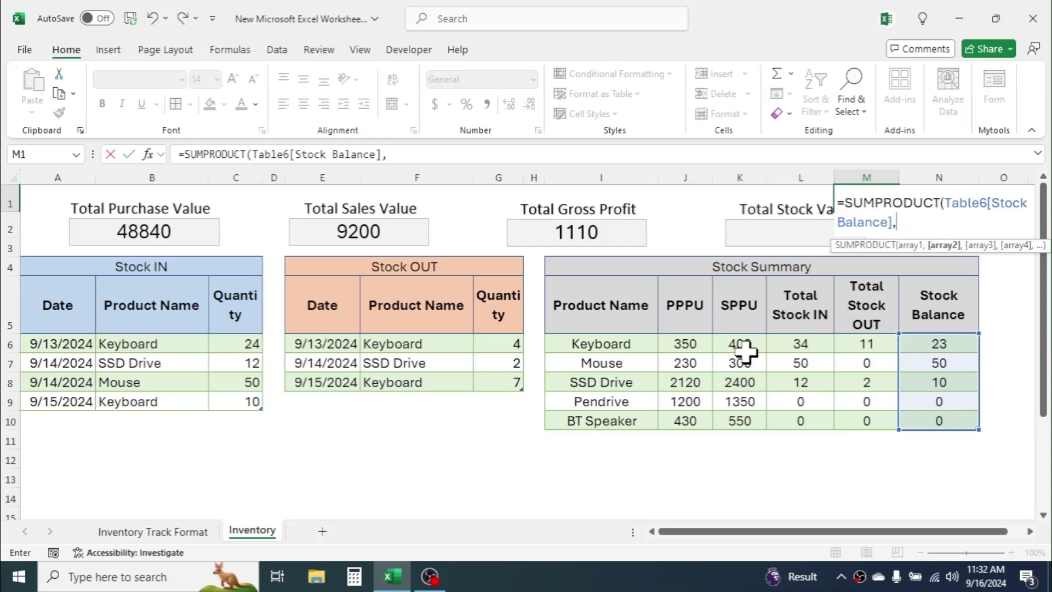
{"action": "left_click_drag", "start_coordinate": [746, 347], "coordinate": [748, 416]}
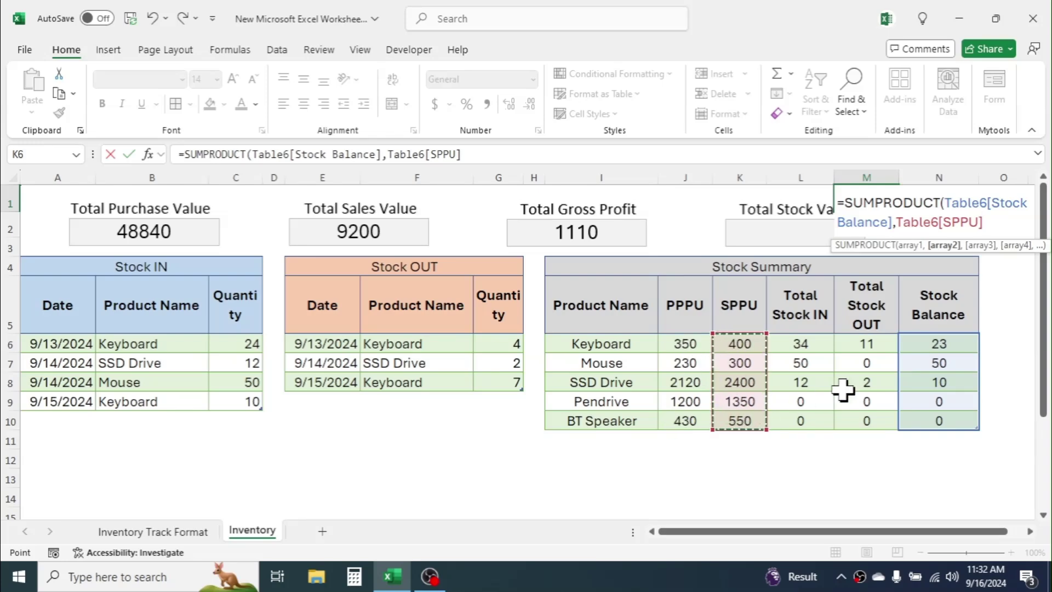
{"action": "type", "text": ")"}
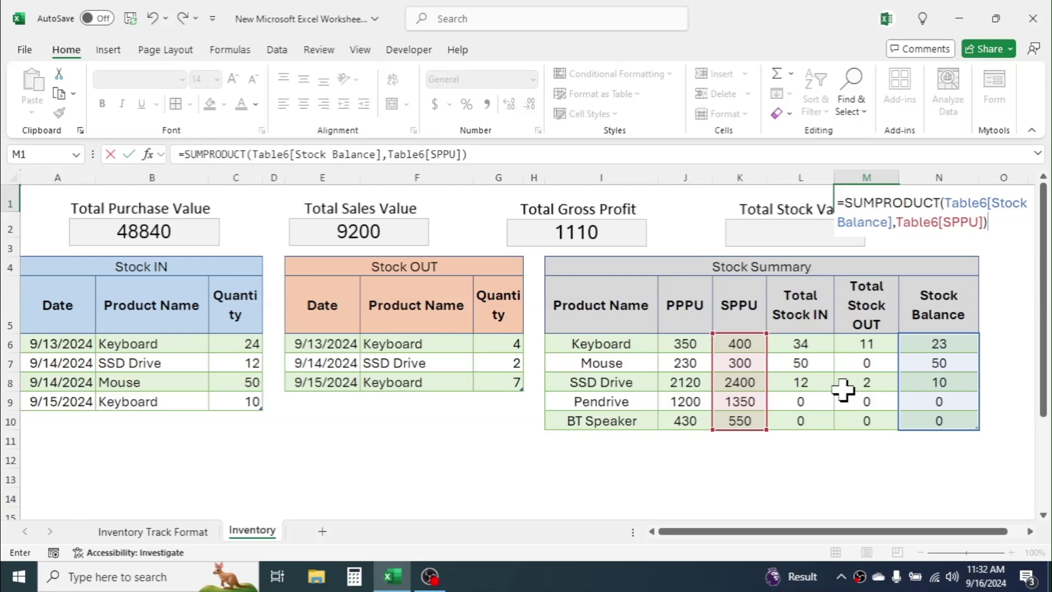
{"action": "key", "text": "Return"}
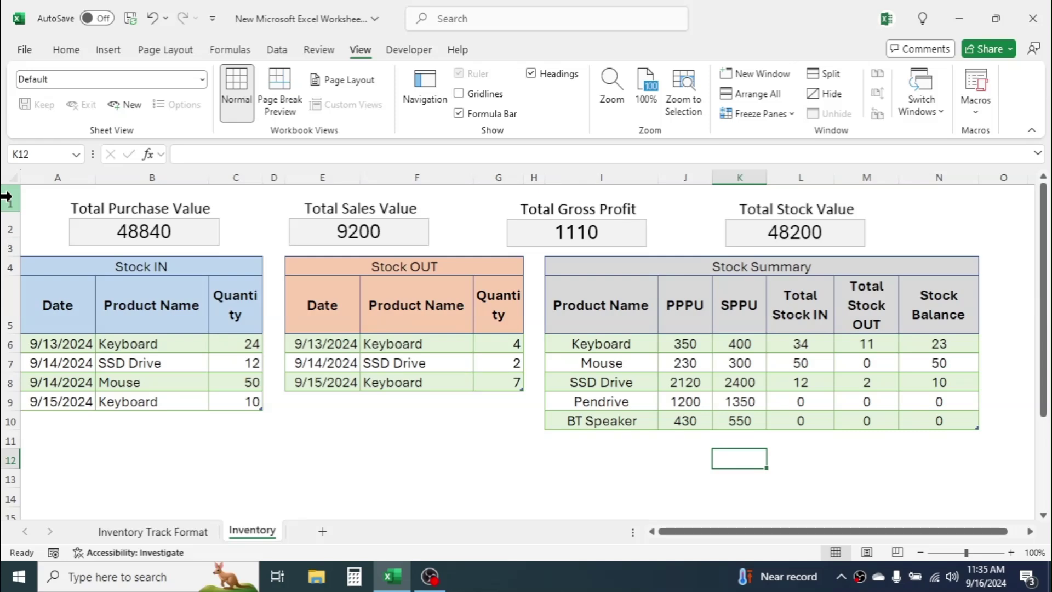
Insert a new row above row 1 of the Inventory sheet
{"action": "left_click", "coordinate": [7, 197]}
{"action": "right_click", "coordinate": [7, 198]}
{"action": "left_click", "coordinate": [76, 346]}
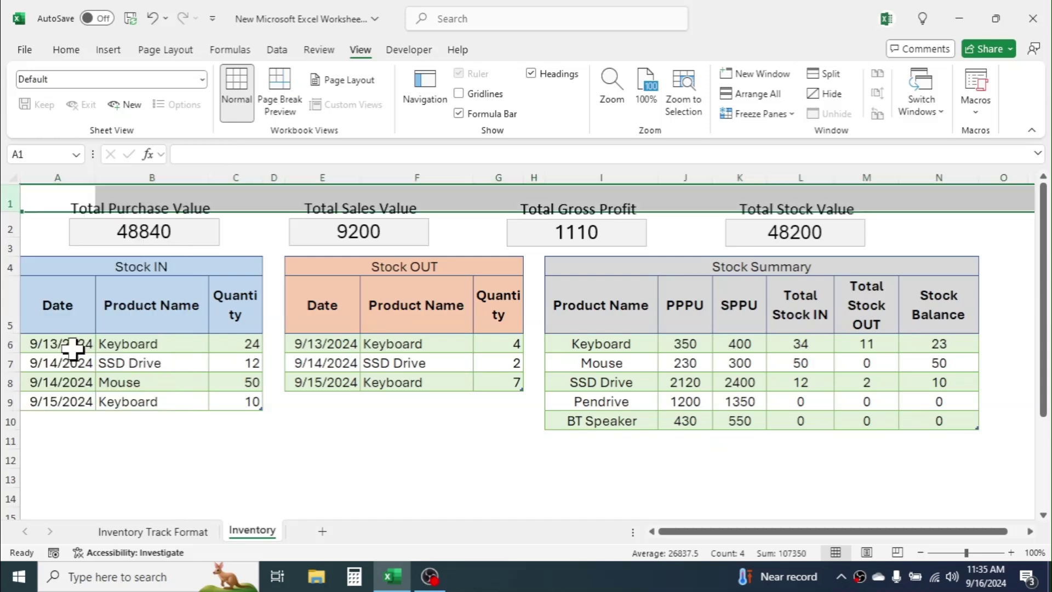
Merge and center A1:N1 and enter the title "Inventory Tracker System"
{"action": "left_click_drag", "start_coordinate": [77, 195], "coordinate": [945, 196]}
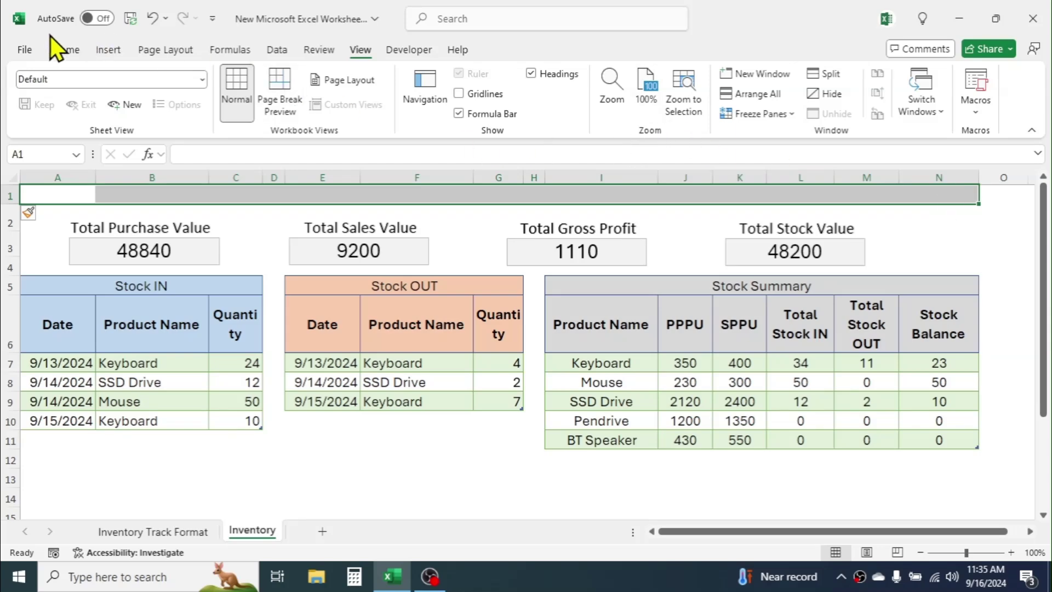
{"action": "left_click", "coordinate": [64, 50]}
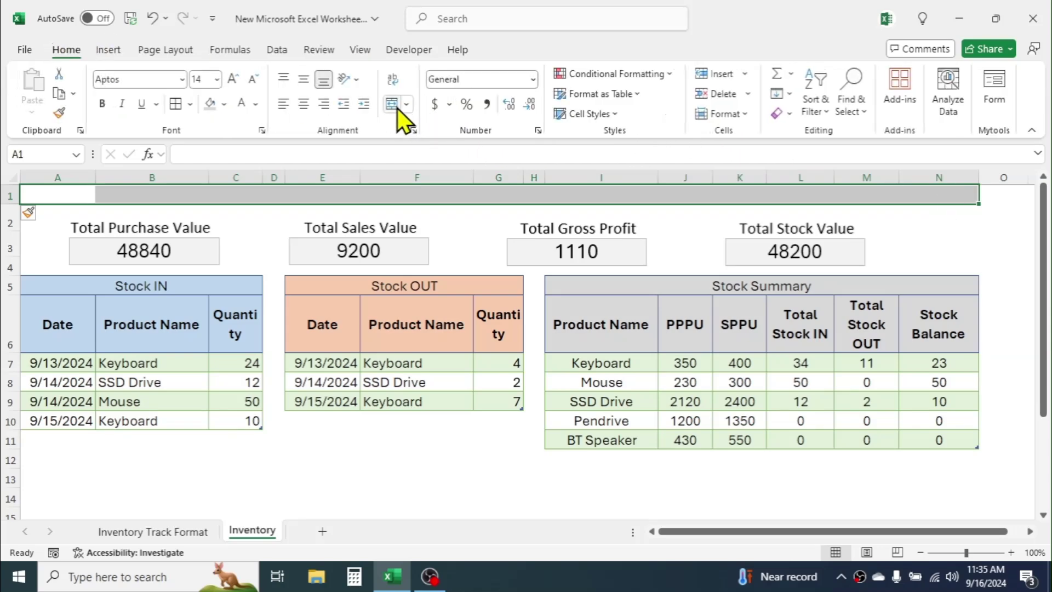
{"action": "left_click", "coordinate": [396, 108]}
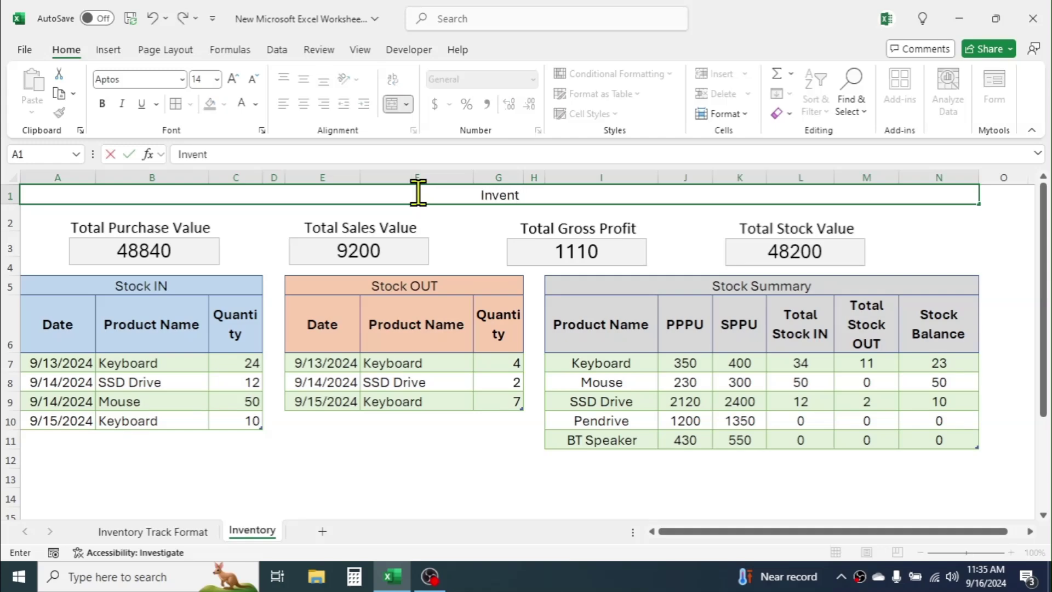
{"action": "type", "text": "nventory Tracker"}
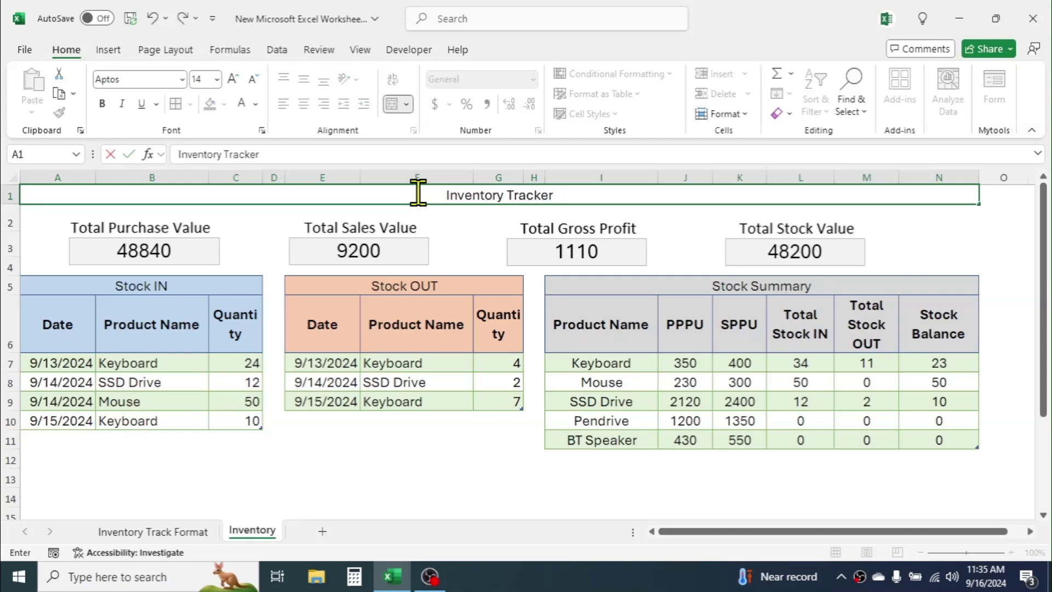
{"action": "type", "text": " S"}
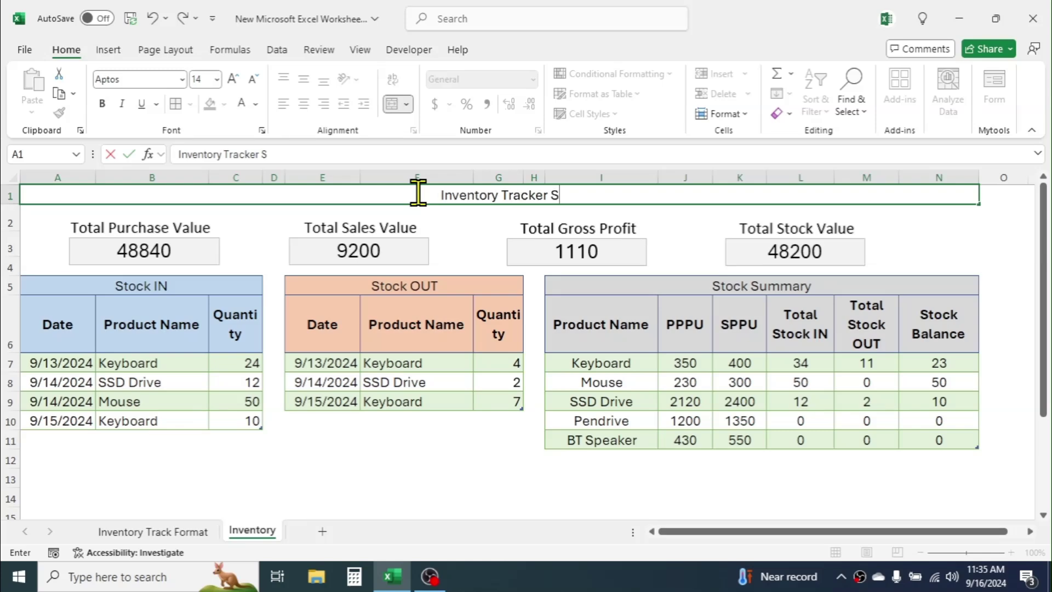
{"action": "type", "text": "ystem"}
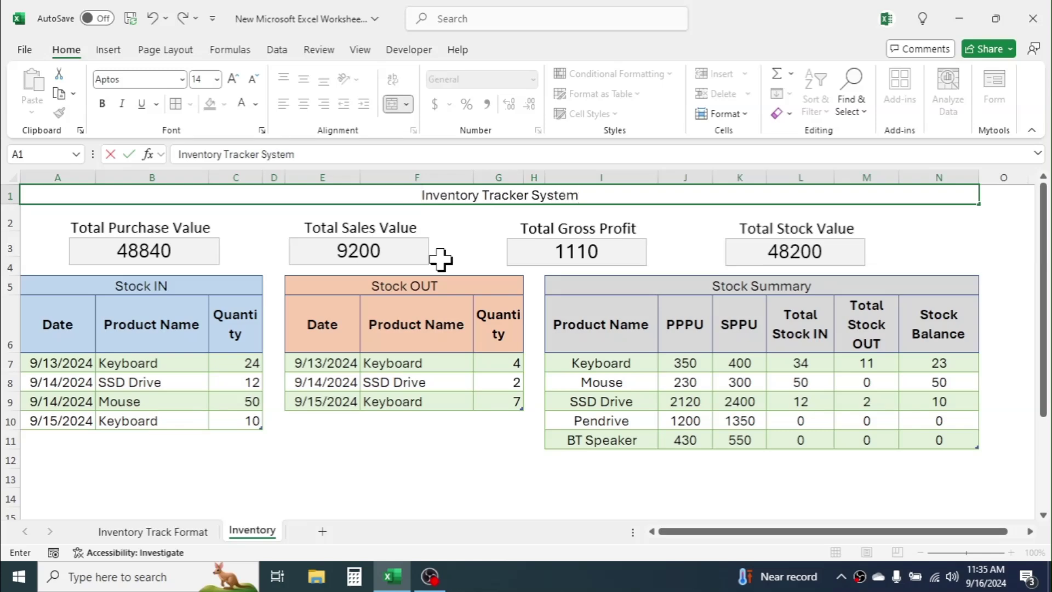
{"action": "left_click", "coordinate": [491, 454]}
Format the sheet title in row 1 with font size 22, bold text and a light gray fill
{"action": "left_click", "coordinate": [417, 194]}
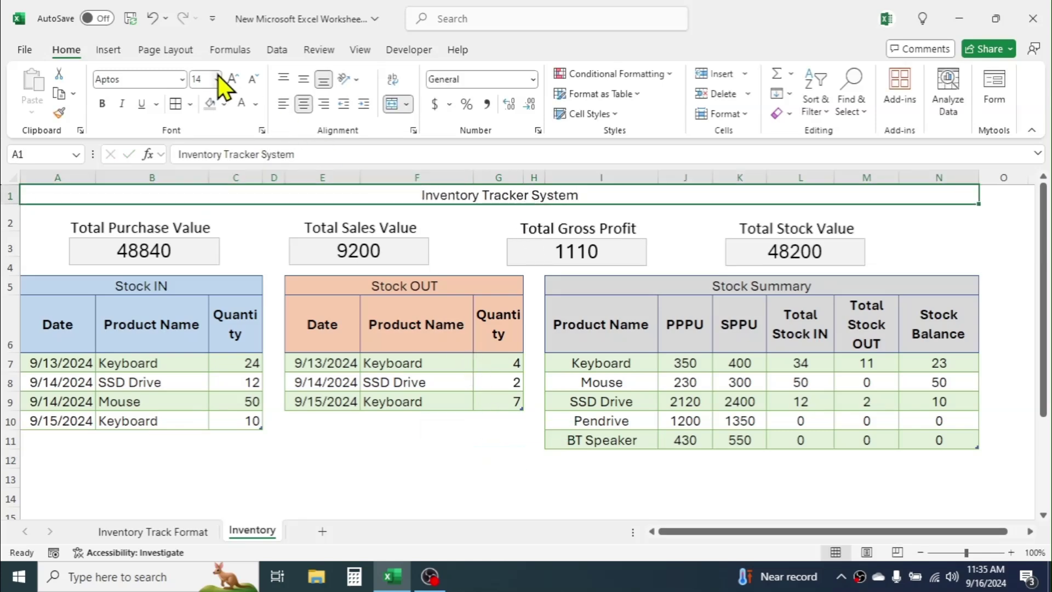
{"action": "left_click", "coordinate": [234, 80]}
{"action": "left_click", "coordinate": [234, 79]}
{"action": "left_click", "coordinate": [234, 79]}
{"action": "left_click", "coordinate": [234, 79]}
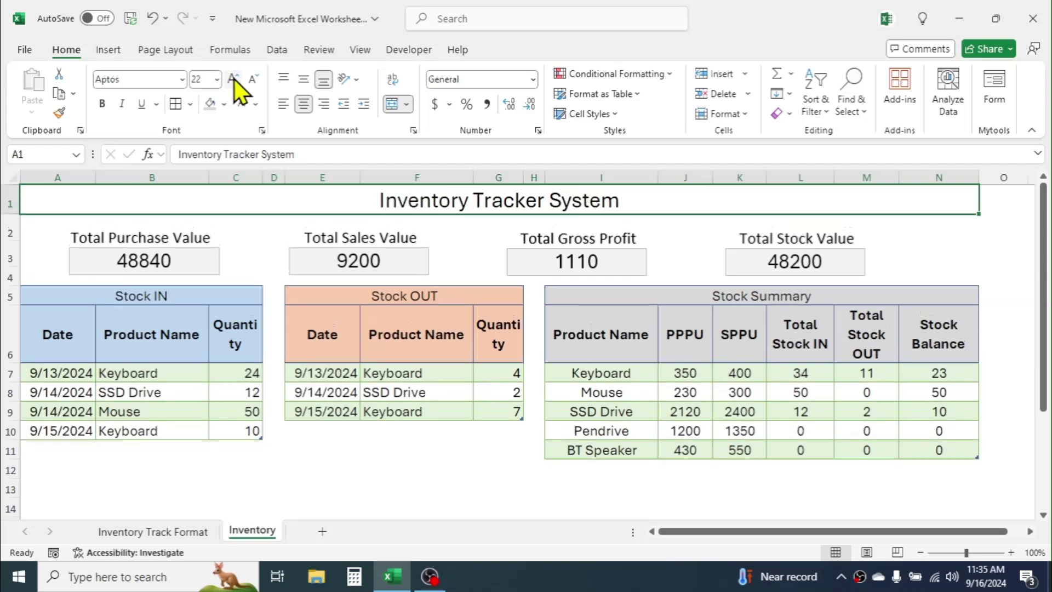
{"action": "left_click", "coordinate": [103, 104]}
{"action": "left_click", "coordinate": [211, 104]}
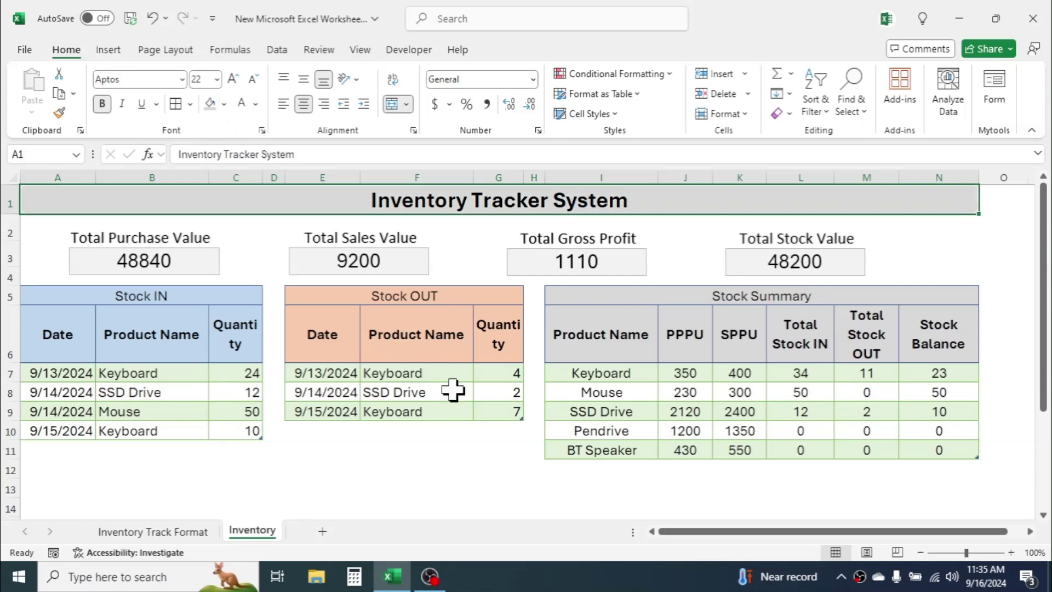
{"action": "left_click", "coordinate": [488, 470]}
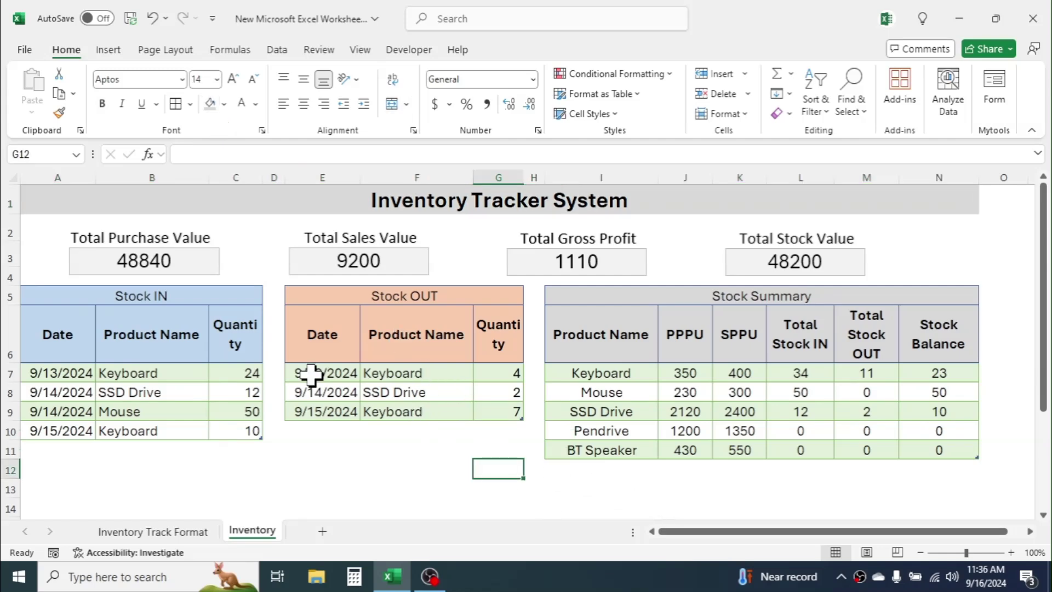
{"action": "left_click_drag", "start_coordinate": [10, 335], "coordinate": [51, 206]}
{"action": "left_click", "coordinate": [110, 453]}
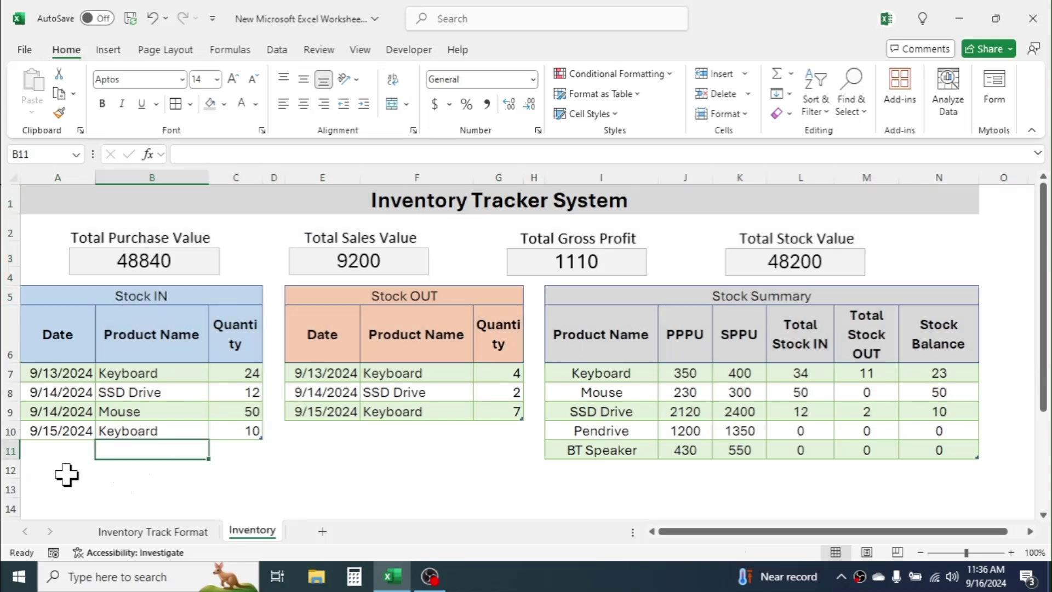
{"action": "left_click", "coordinate": [77, 505]}
{"action": "left_click", "coordinate": [144, 508]}
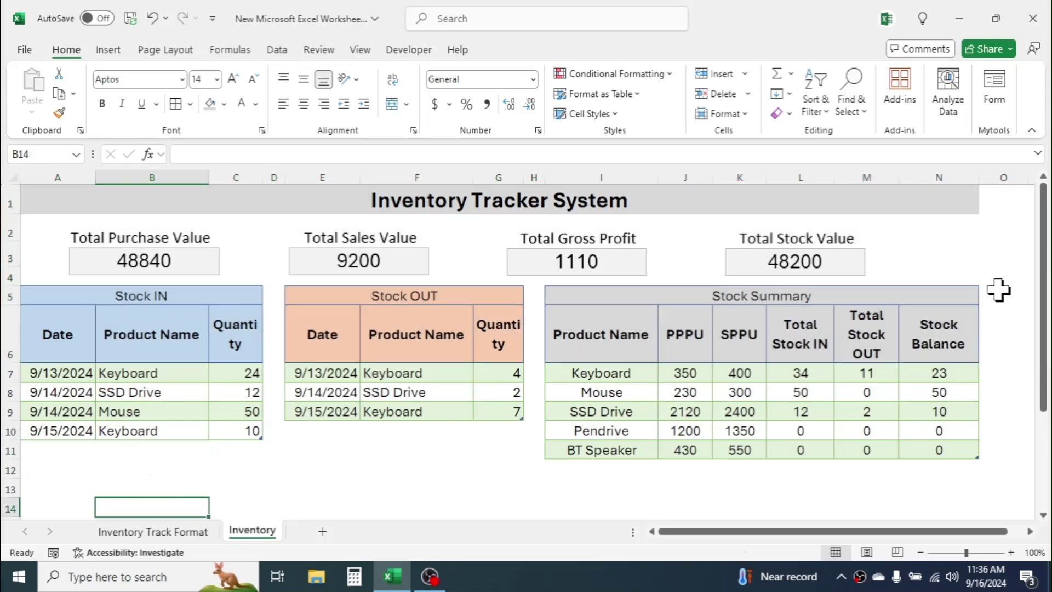
{"action": "left_click_drag", "start_coordinate": [1041, 277], "coordinate": [1048, 216]}
Freeze the panes at cell A7 to keep the title, value boxes and table headers in rows 1 to 6 in view
{"action": "left_click", "coordinate": [61, 373]}
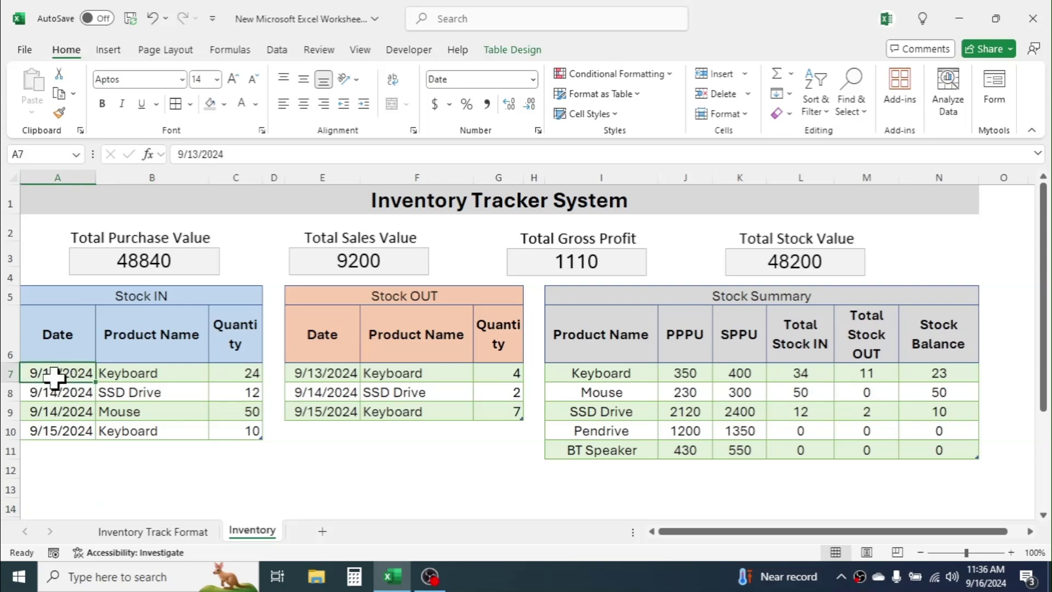
{"action": "left_click", "coordinate": [361, 50]}
{"action": "left_click", "coordinate": [790, 117]}
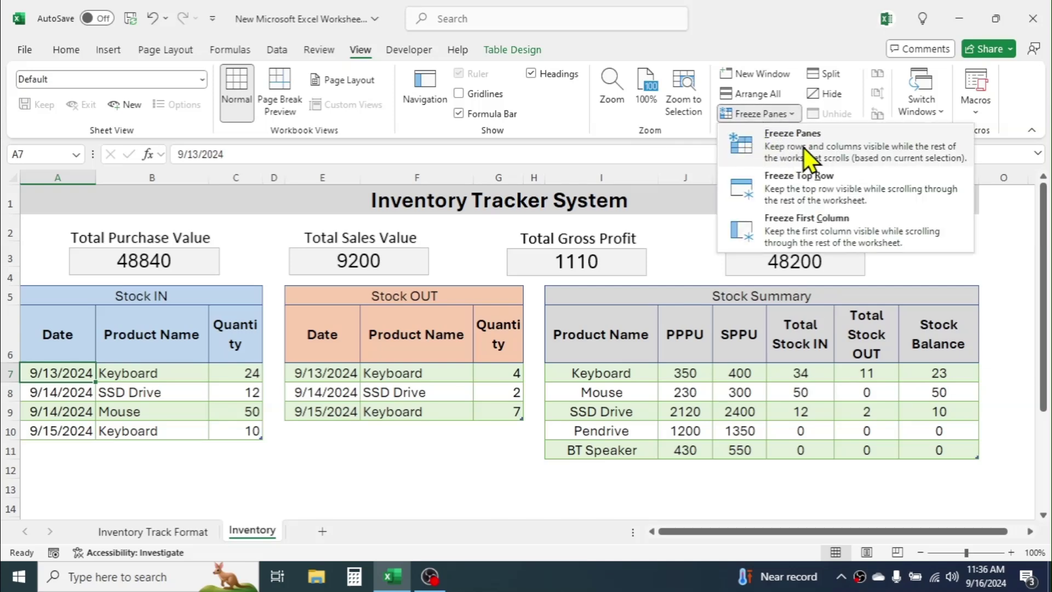
{"action": "left_click", "coordinate": [810, 147]}
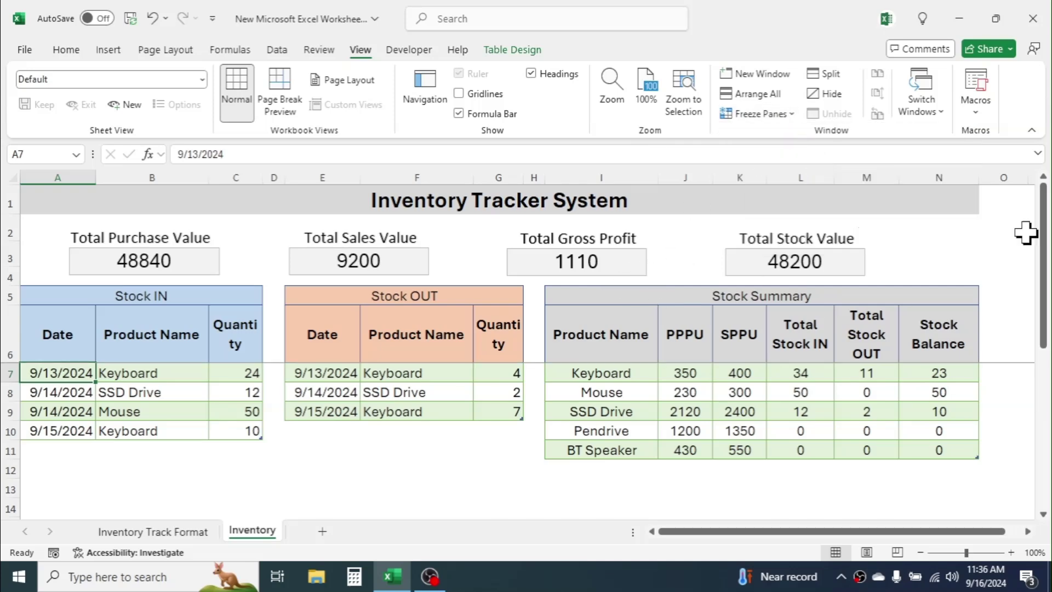
{"action": "mouse_move", "coordinate": [1046, 230]}
{"action": "left_mouse_down"}
{"action": "mouse_move", "coordinate": [1046, 399]}
{"action": "mouse_move", "coordinate": [1047, 230]}
{"action": "left_mouse_up"}
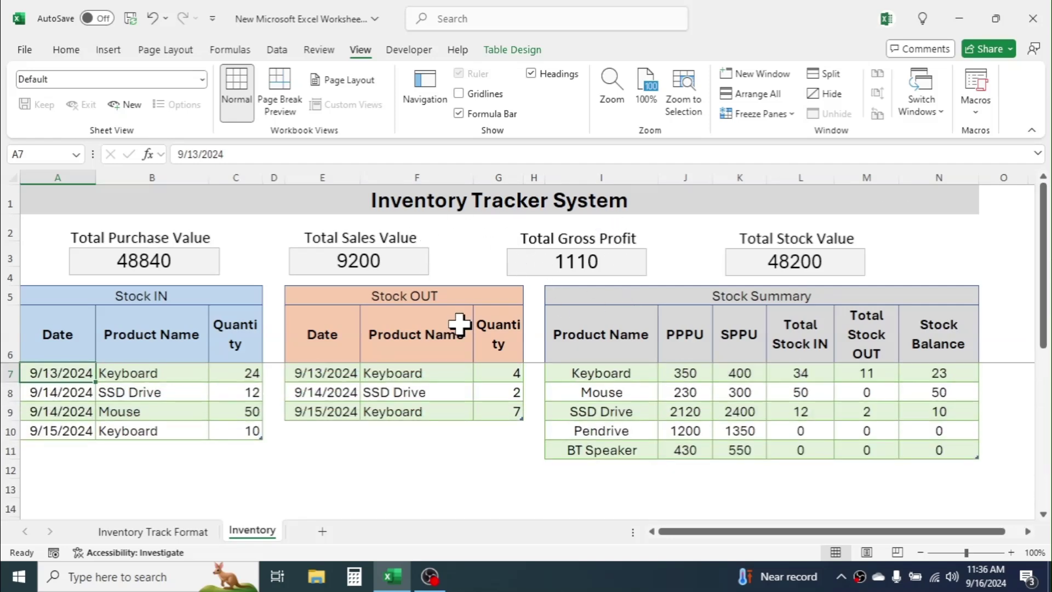
Add a Stock OUT entry in row 10 with date 9/15/2024, product SSD Drive and quantity 3
{"action": "left_click", "coordinate": [55, 450]}
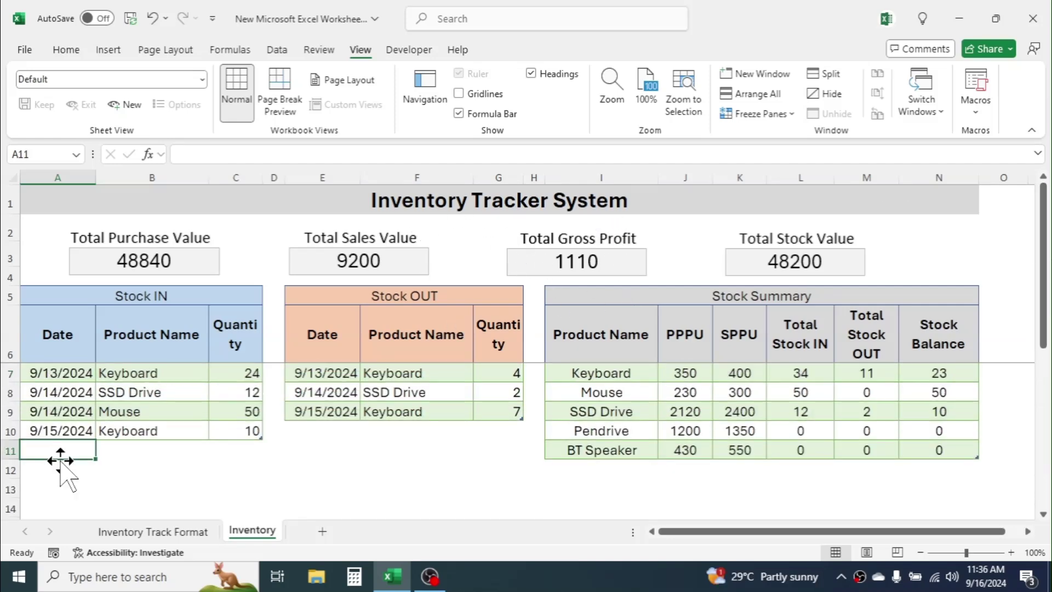
{"action": "left_click", "coordinate": [328, 431]}
{"action": "type", "text": "9/1"}
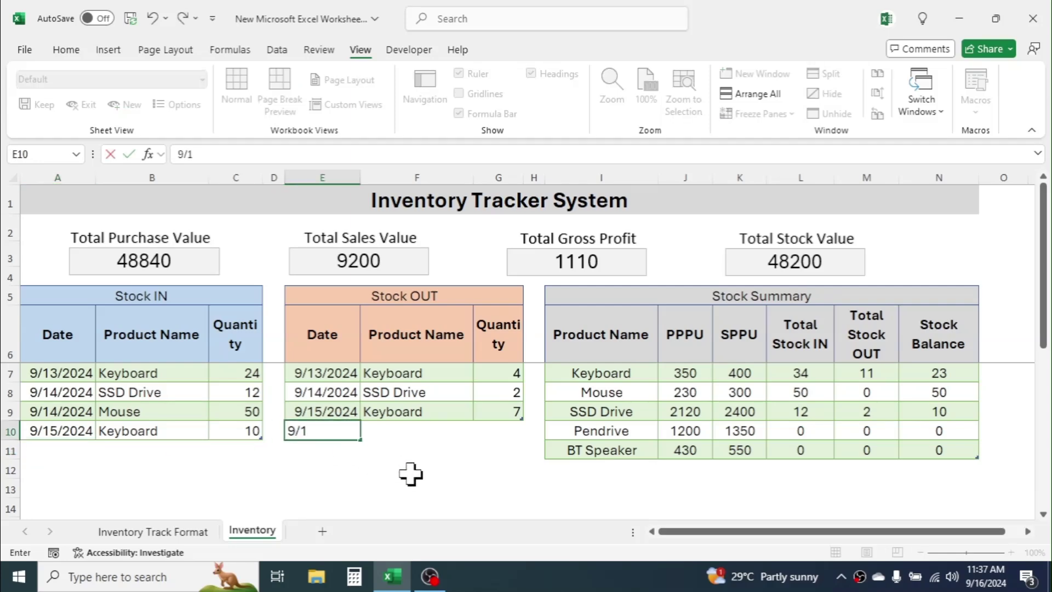
{"action": "type", "text": "5/2024"}
{"action": "key", "text": "Tab"}
{"action": "left_click", "coordinate": [481, 432]}
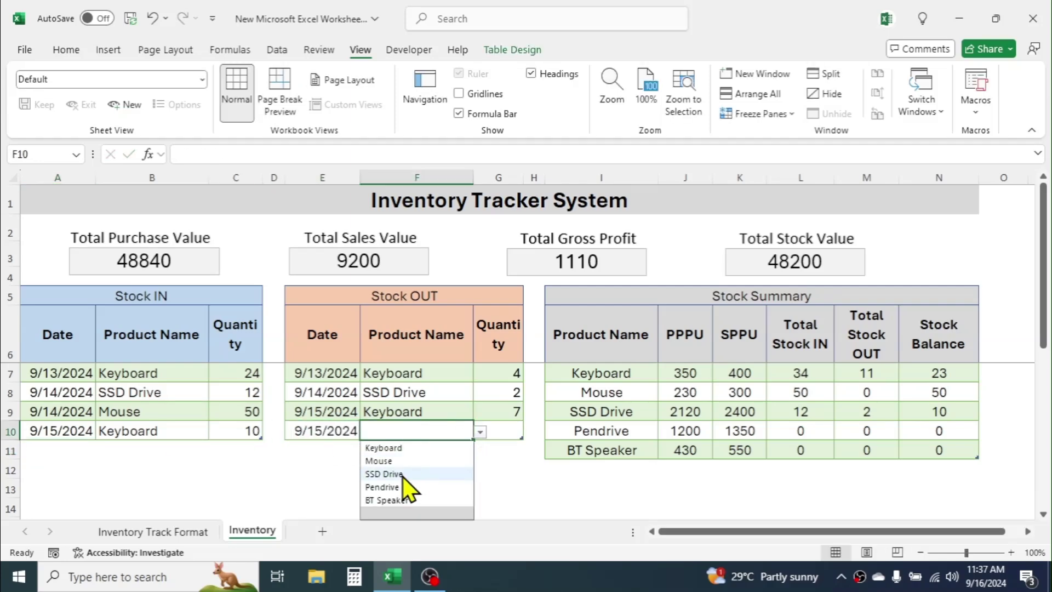
{"action": "left_click", "coordinate": [402, 474]}
{"action": "left_click", "coordinate": [504, 434]}
{"action": "type", "text": "3"}
{"action": "key", "text": "Return"}
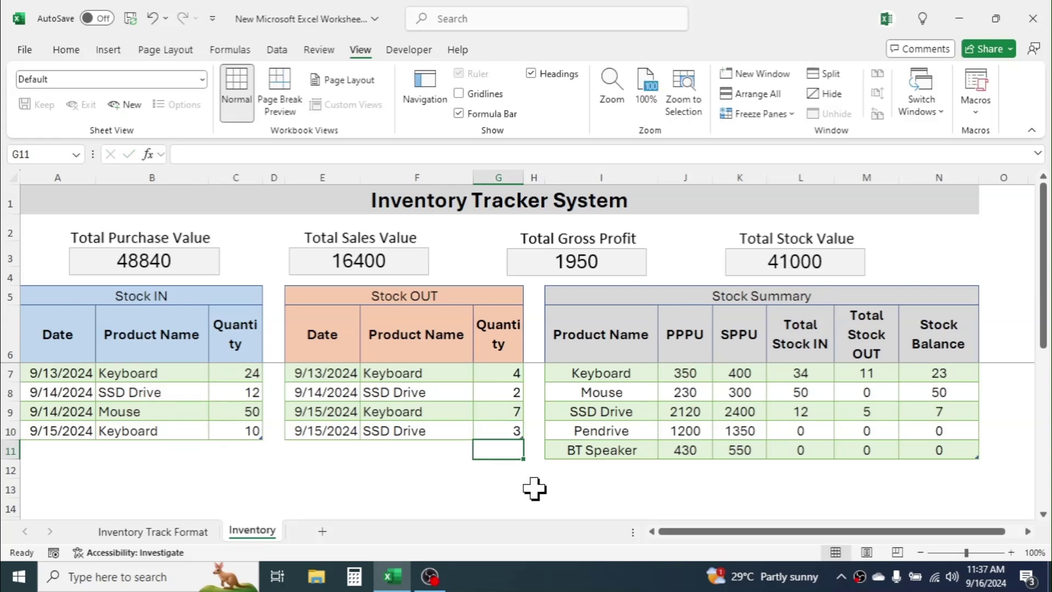
{"action": "key", "text": "Down"}
{"action": "key", "text": "Down"}
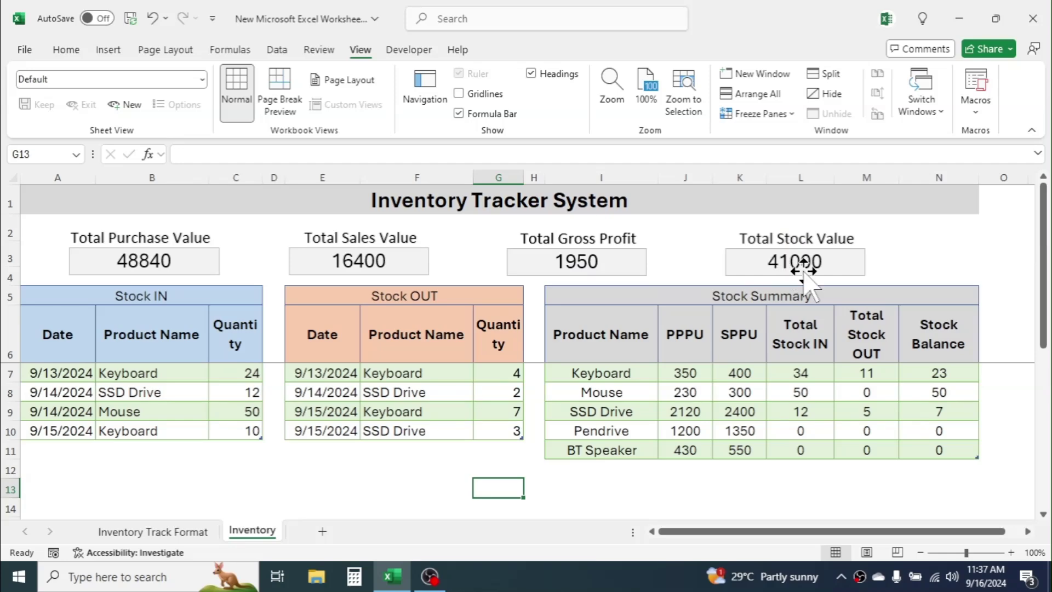
{"action": "left_click", "coordinate": [196, 483]}
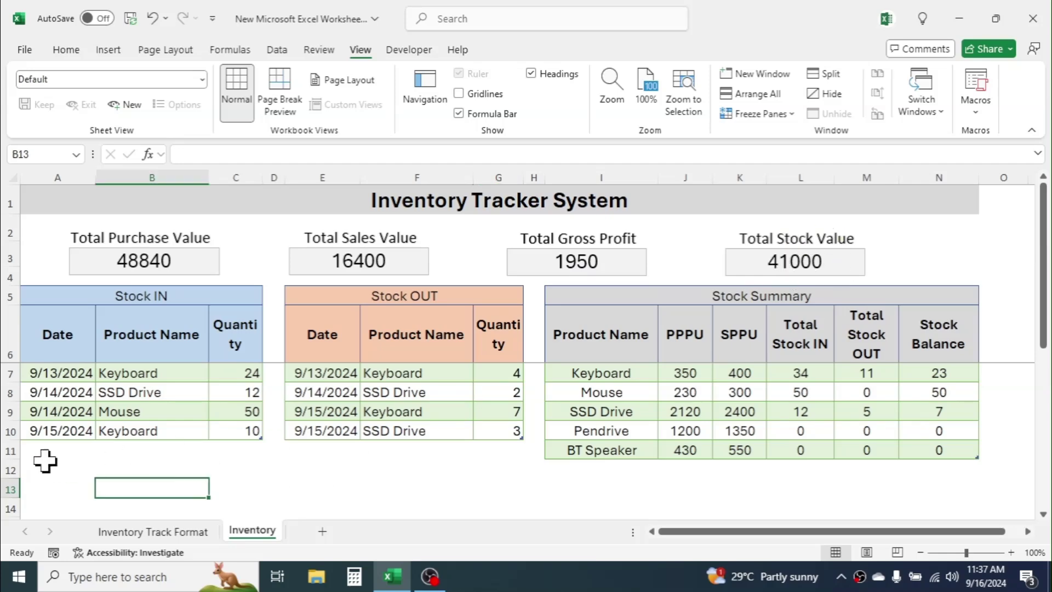
{"action": "left_click", "coordinate": [68, 450]}
{"action": "left_click", "coordinate": [197, 450]}
{"action": "left_click", "coordinate": [245, 450]}
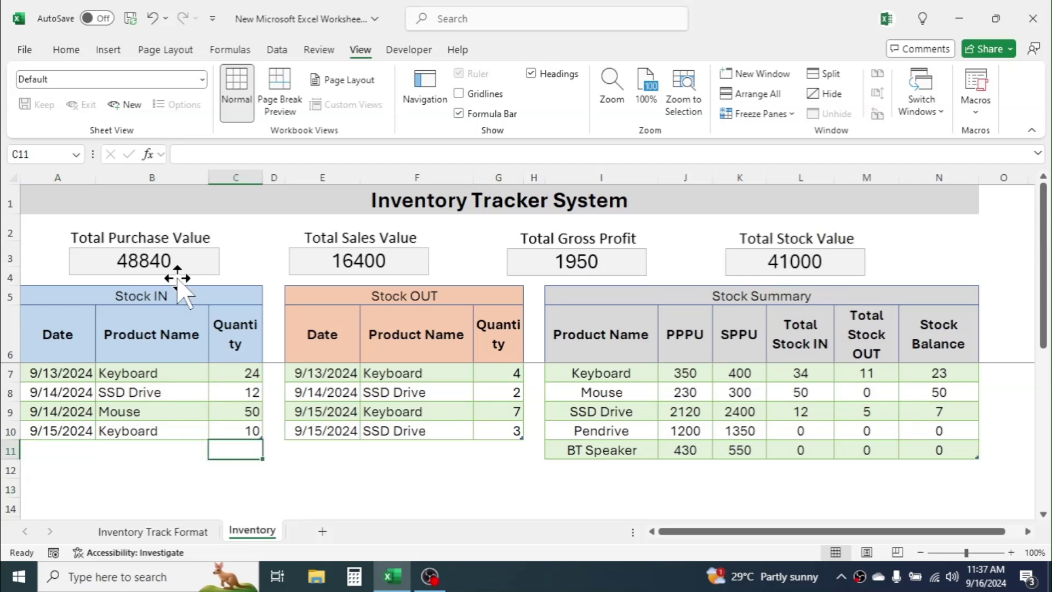